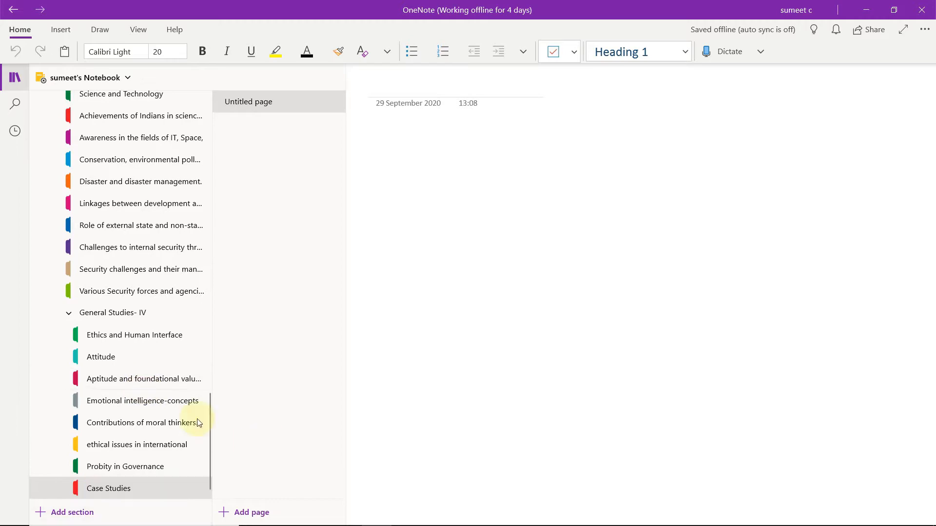
pyautogui.scroll(2, 168, 412)
pyautogui.click(129, 400)
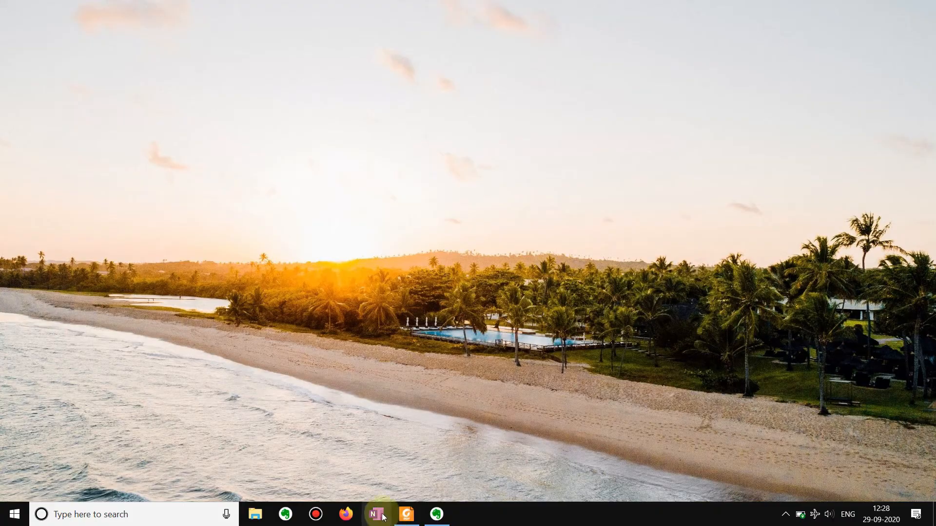
# Open OneNote, then switch to Foxit Reader to review the Preliminary Examination syllabus in the CSE 2020 notification PDF
pyautogui.click(376, 516)
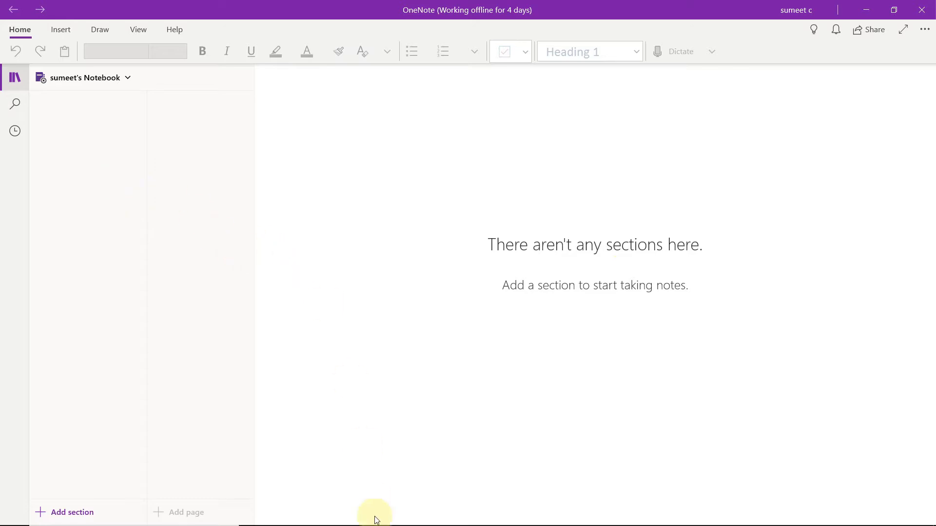
pyautogui.moveTo(368, 524)
pyautogui.click(408, 516)
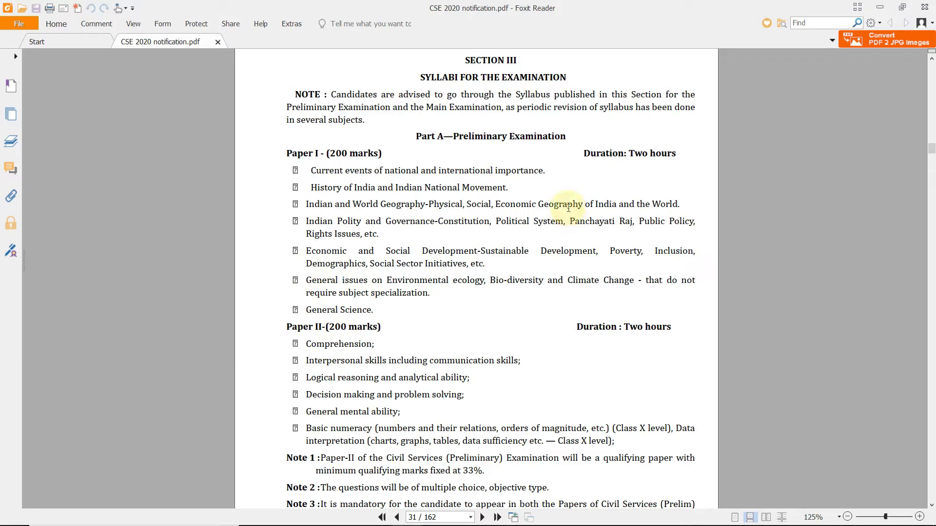
pyautogui.scroll(1, 562, 183)
pyautogui.scroll(-1, 562, 183)
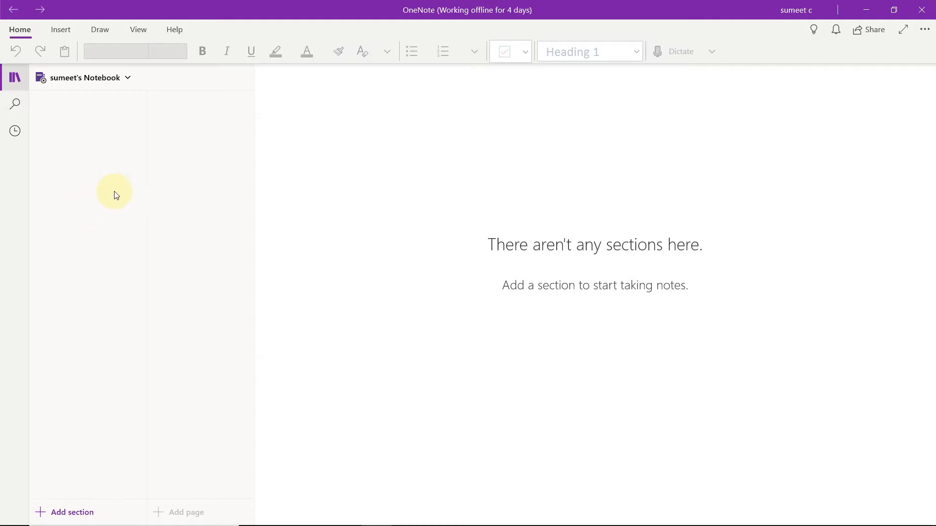
# Create a section group named Prelims in the empty OneNote notebook
pyautogui.rightClick(91, 152)
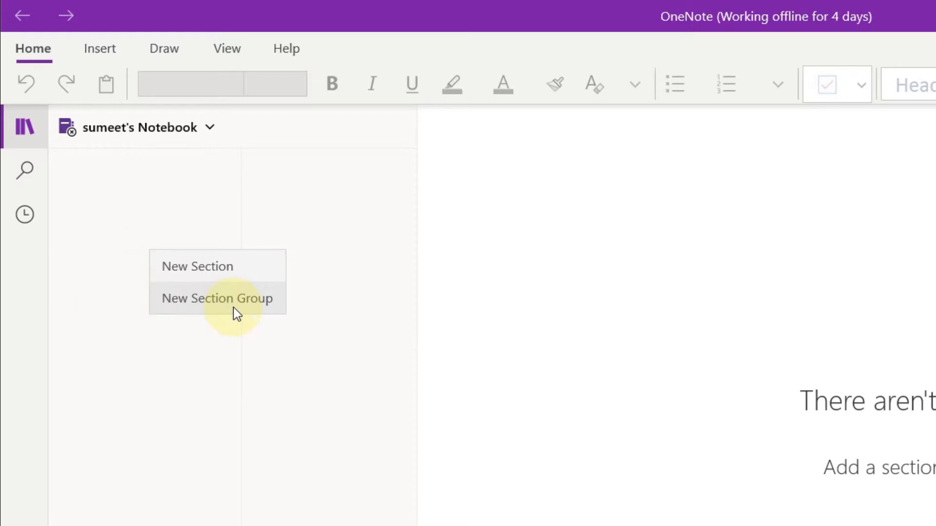
pyautogui.click(239, 310)
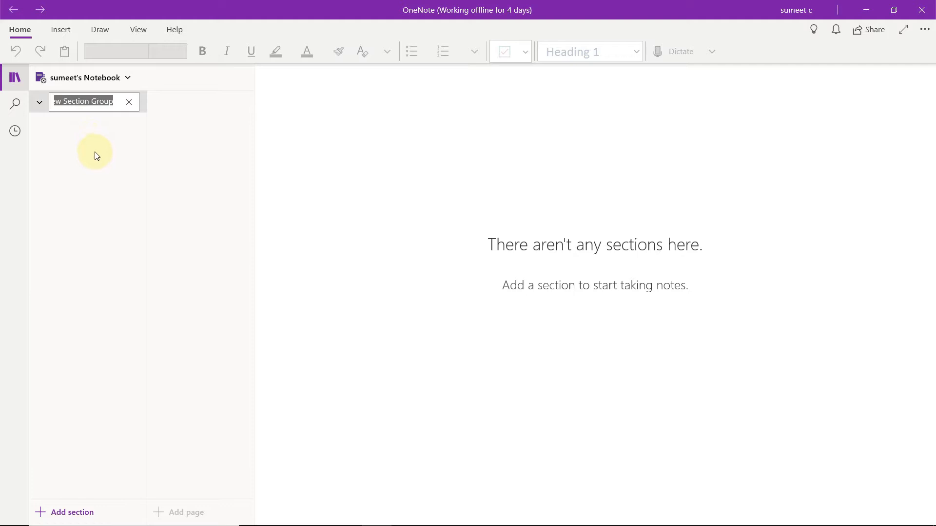
pyautogui.write('Prelims')
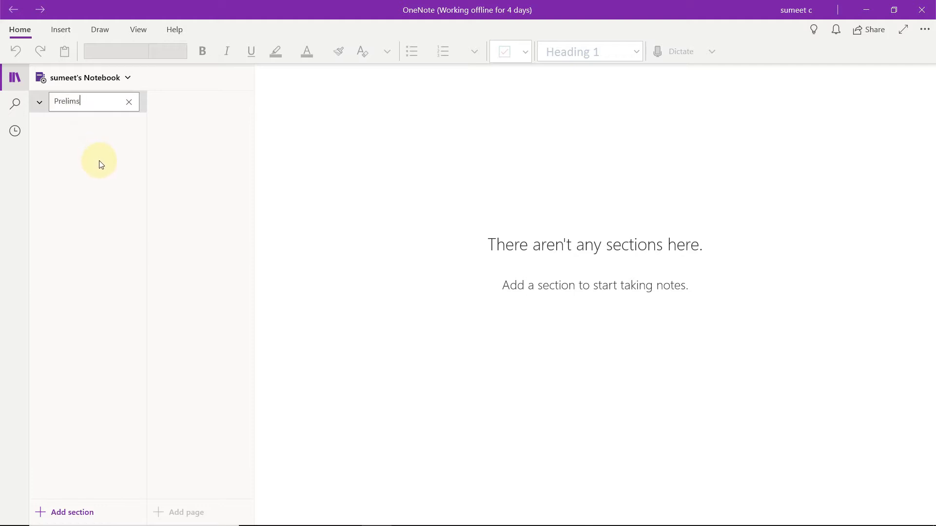
pyautogui.press('Return')
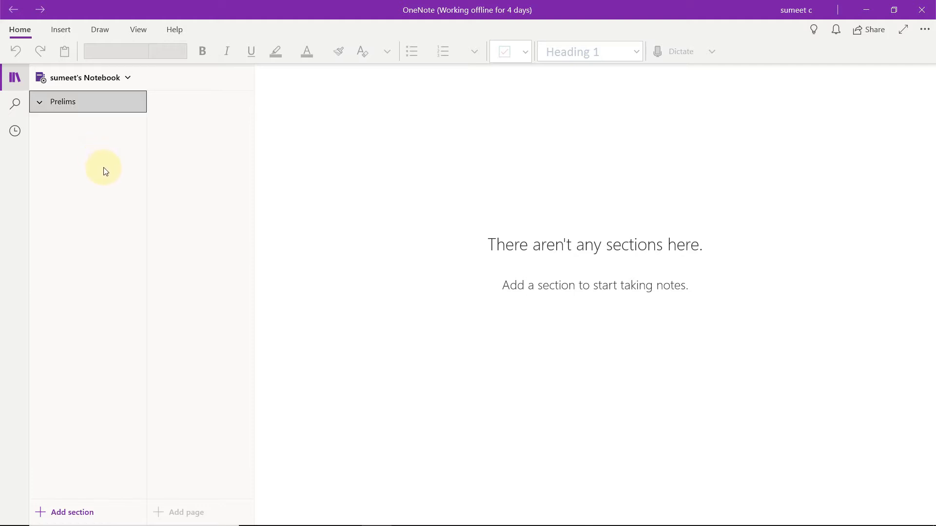
# Add a section to the Prelims group, naming it "Current events of national and international importance" with the topic copied from the syllabus PDF
pyautogui.rightClick(70, 105)
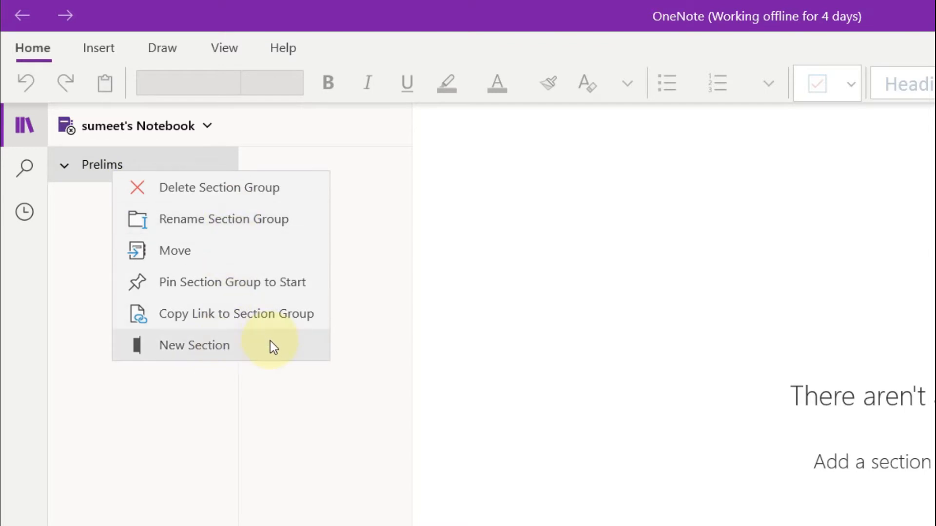
pyautogui.click(270, 340)
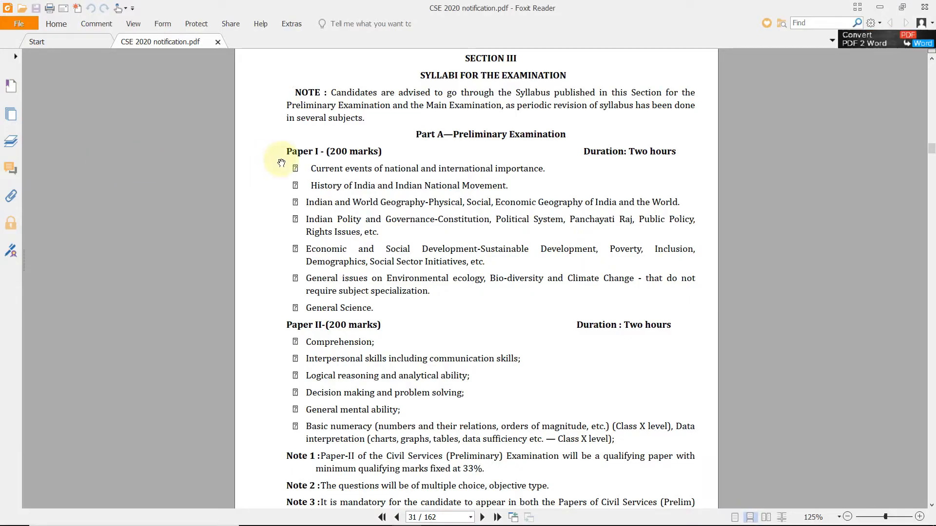
pyautogui.moveTo(311, 169); pyautogui.dragTo(543, 172)
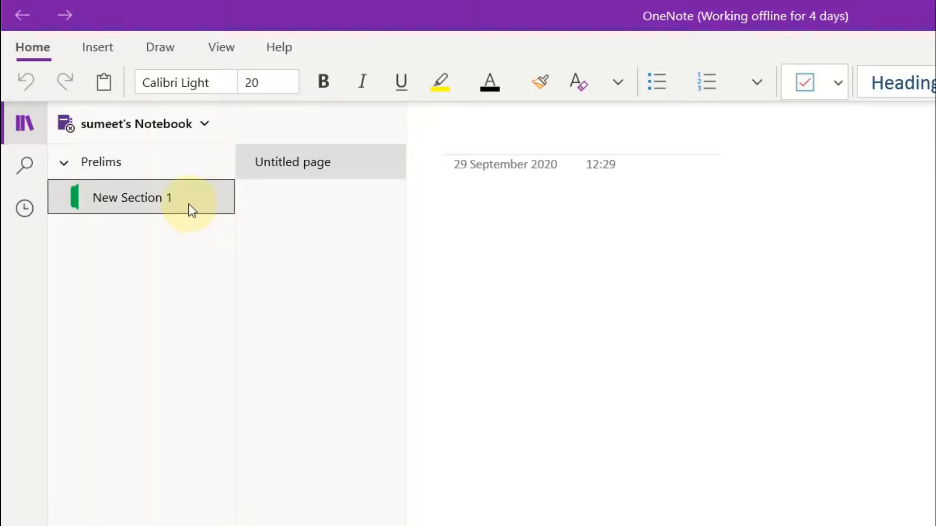
pyautogui.rightClick(170, 202)
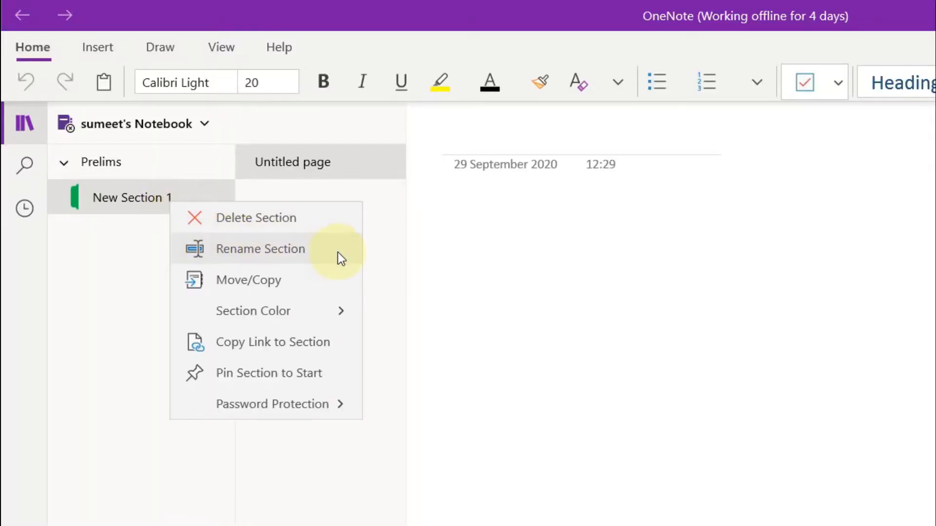
pyautogui.click(338, 252)
pyautogui.hotkey('ctrl', 'v')
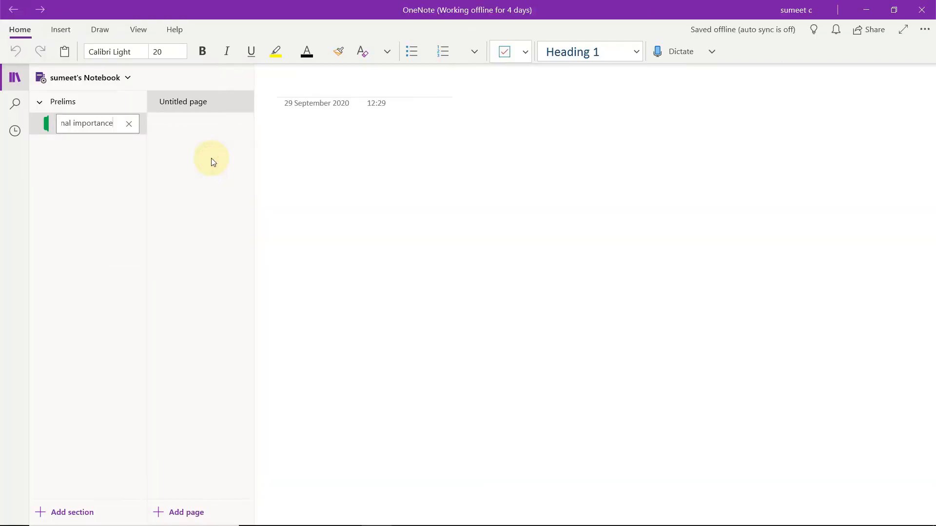
pyautogui.click(104, 165)
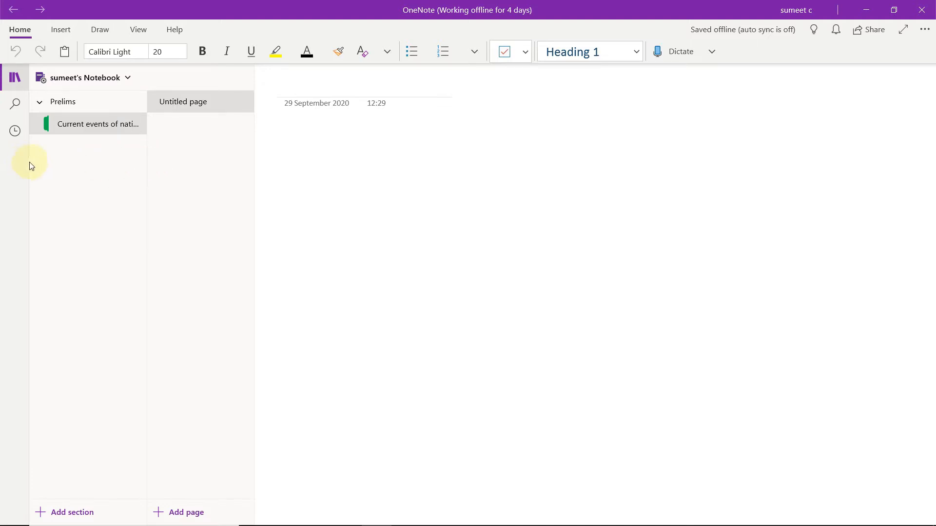
# Widen the notebook's section list to make more room for long section names
pyautogui.moveTo(147, 166); pyautogui.dragTo(223, 171)
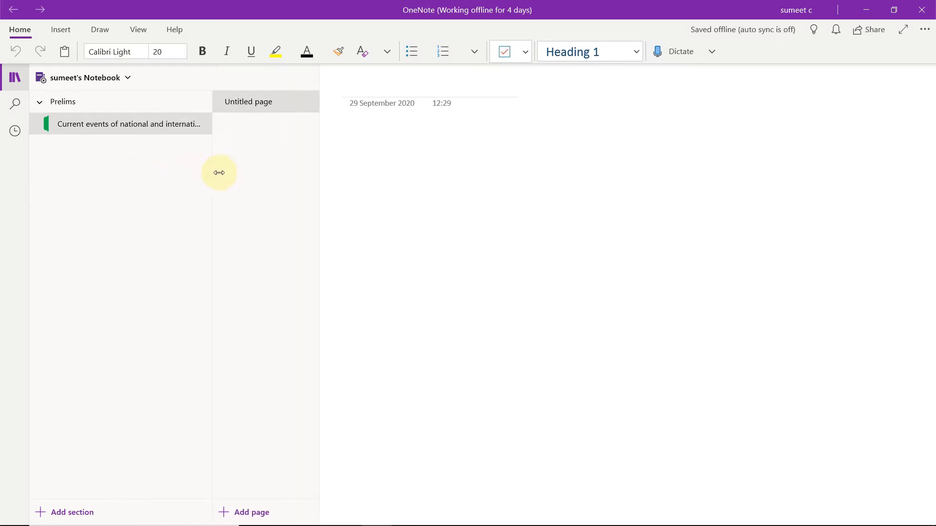
pyautogui.click(102, 149)
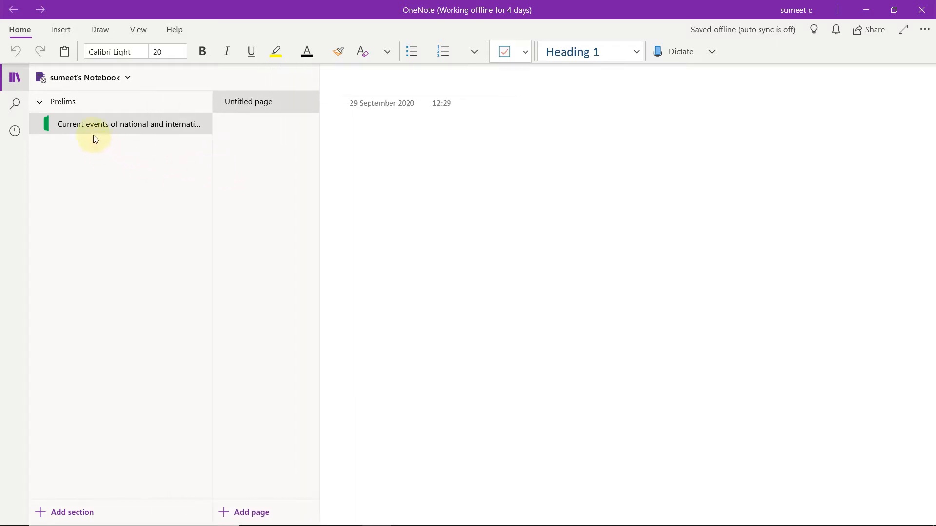
pyautogui.click(84, 106)
pyautogui.click(83, 106)
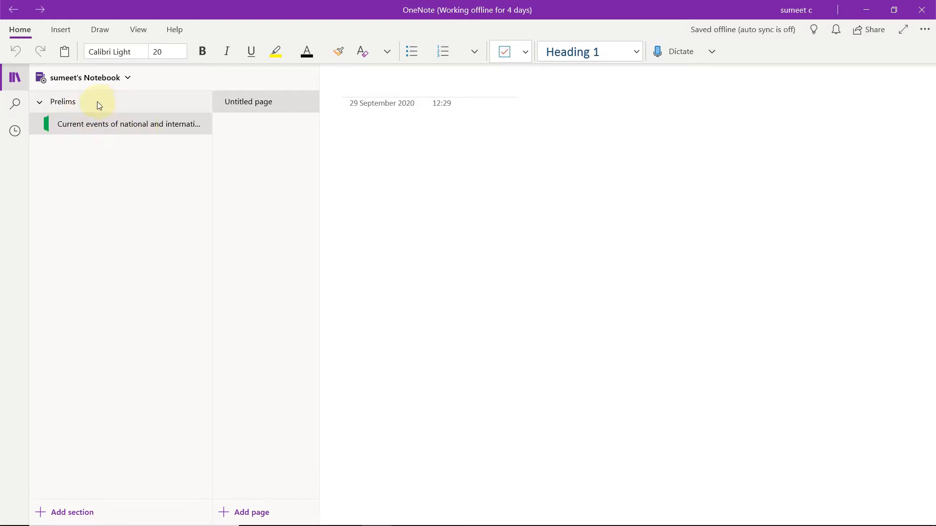
# Add a second section to Prelims and name it "History of India and Indian National Movement", copied from the syllabus PDF
pyautogui.rightClick(112, 103)
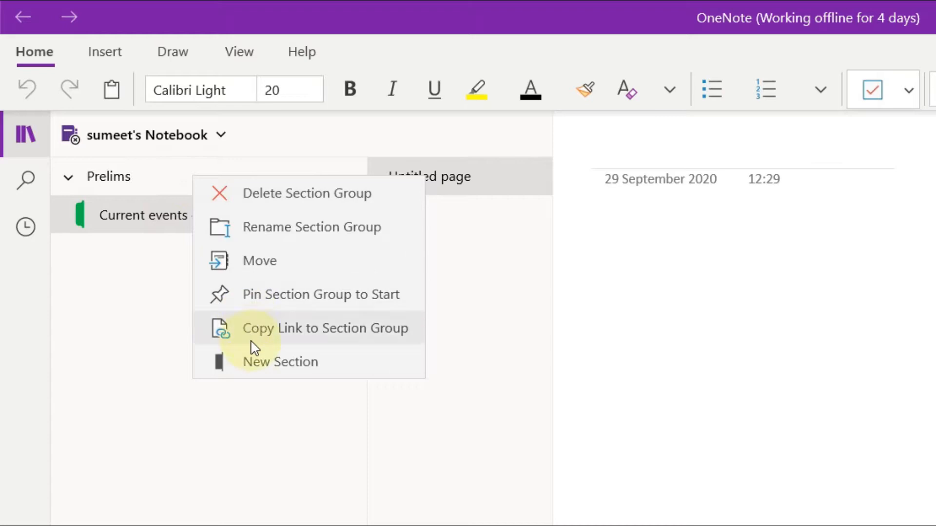
pyautogui.click(251, 363)
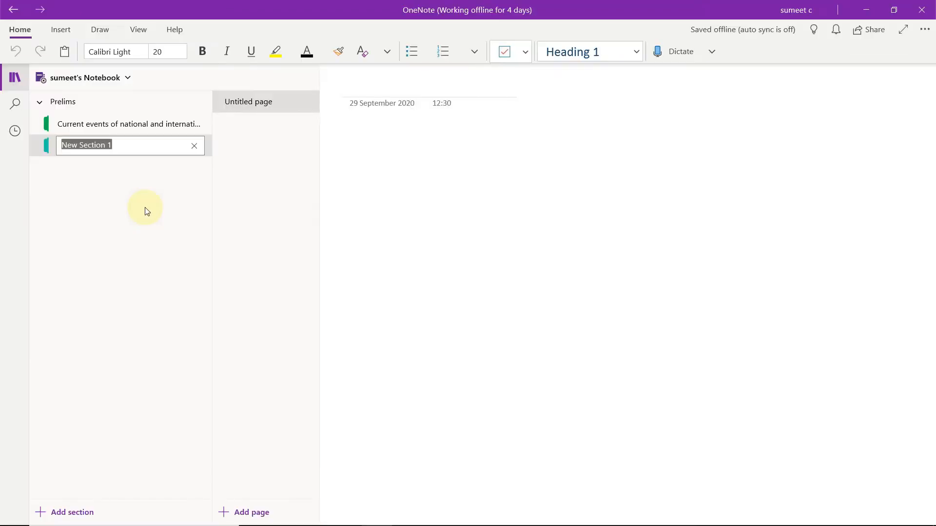
pyautogui.hotkey('alt', 'Tab')
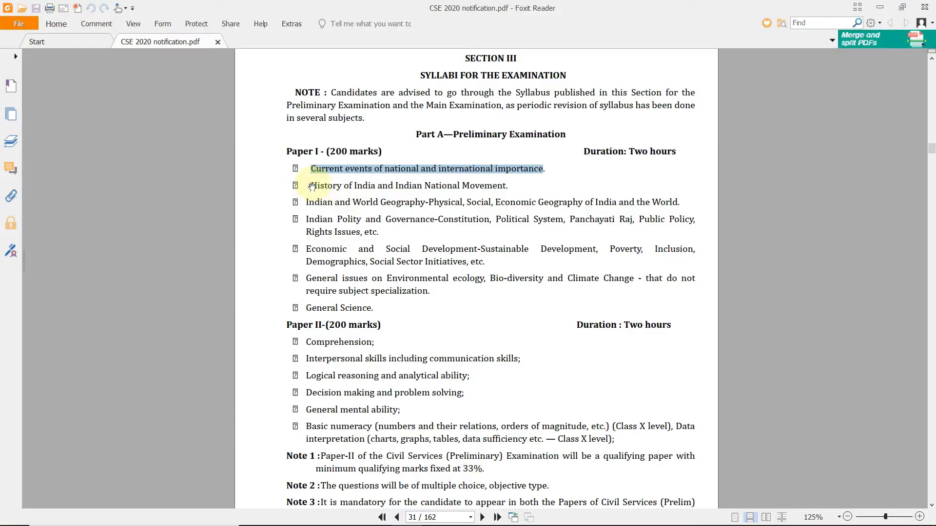
pyautogui.moveTo(311, 187); pyautogui.dragTo(507, 187)
pyautogui.hotkey('ctrl', 'c')
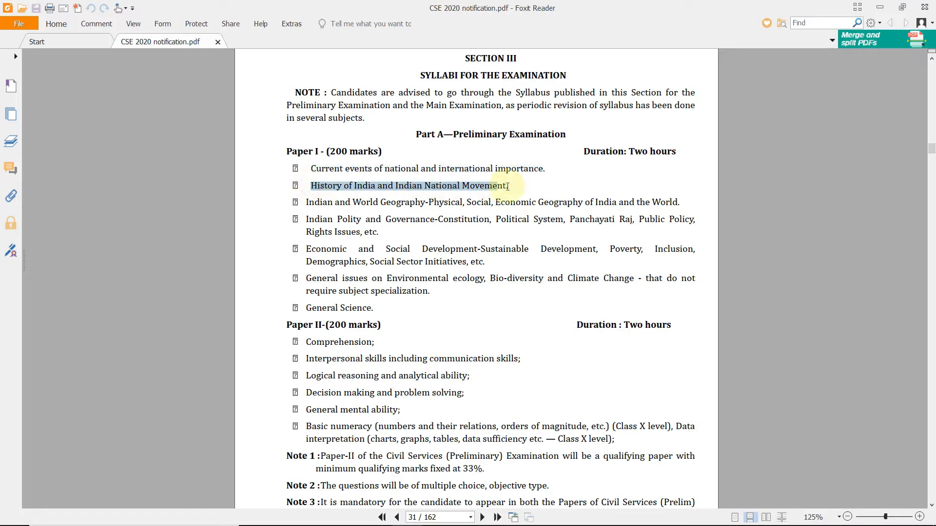
pyautogui.hotkey('alt', 'Tab')
pyautogui.click(122, 148)
pyautogui.rightClick(122, 148)
pyautogui.click(213, 176)
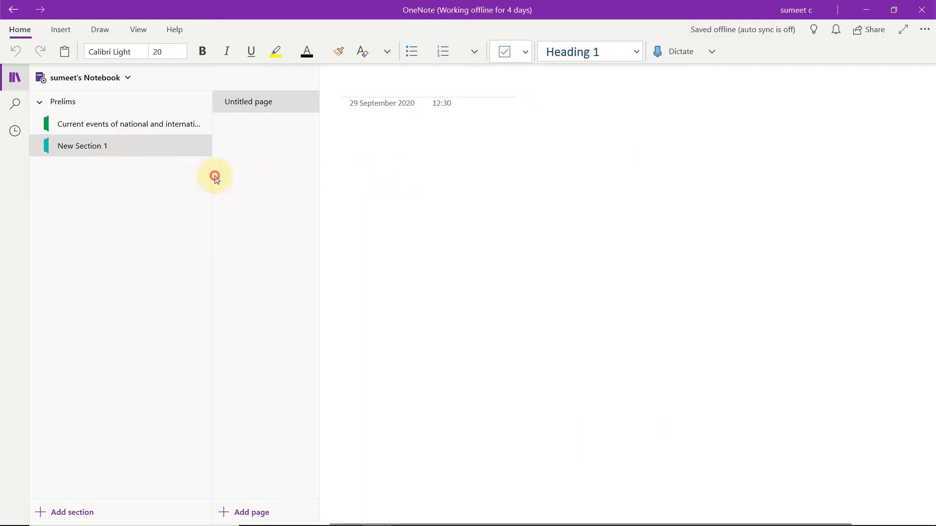
pyautogui.hotkey('ctrl', 'v')
pyautogui.click(134, 180)
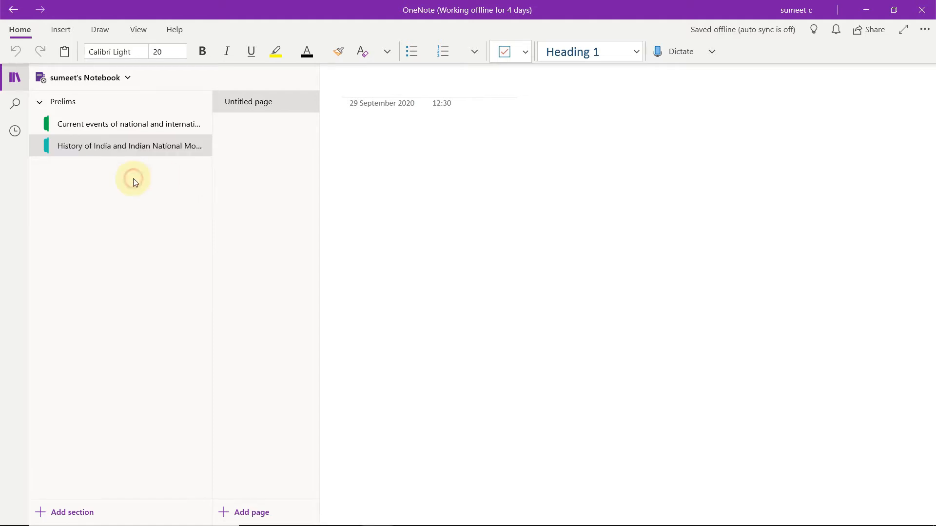
# Add a third Prelims section named "Indian and World Geography-Physical, Social, Economic Geography of India and the World", copied from the syllabus PDF
pyautogui.rightClick(134, 105)
pyautogui.click(167, 211)
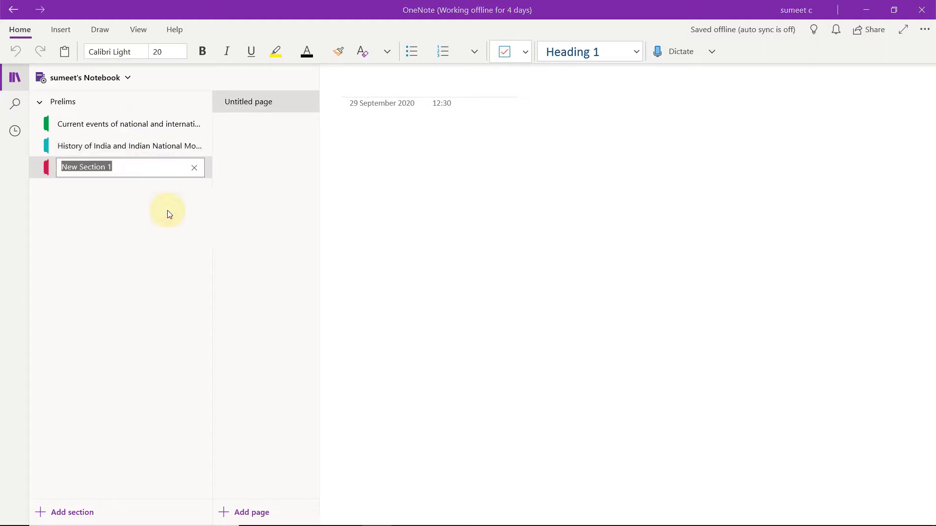
pyautogui.hotkey('alt', 'Tab')
pyautogui.moveTo(306, 201); pyautogui.dragTo(679, 205)
pyautogui.hotkey('ctrl', 'c')
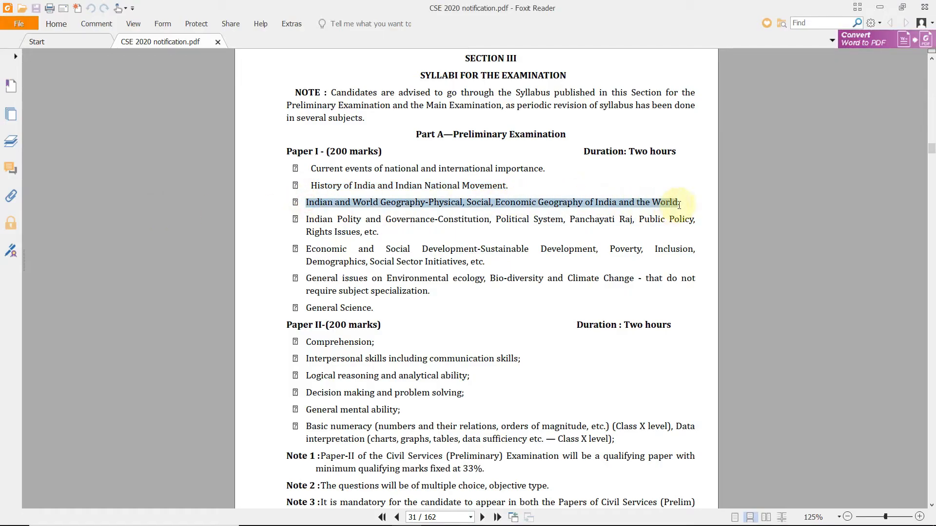
pyautogui.hotkey('alt', 'Tab')
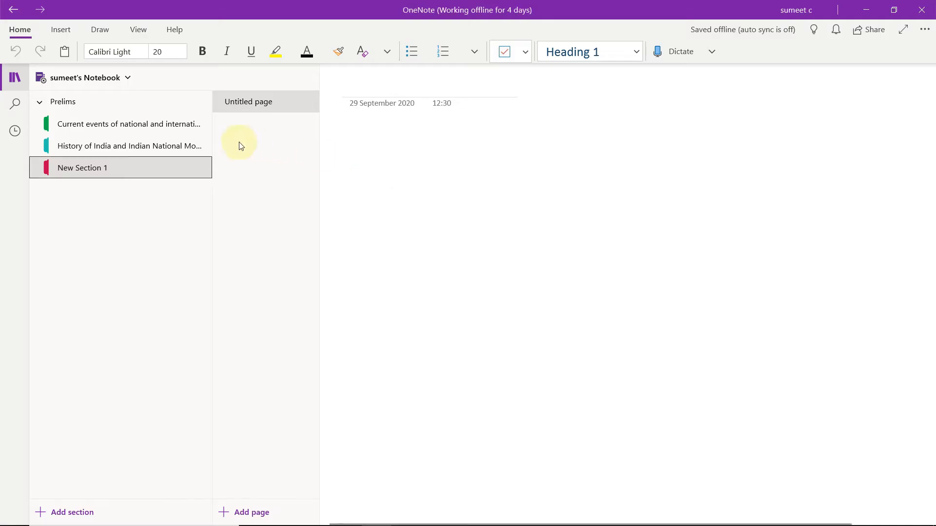
pyautogui.rightClick(122, 168)
pyautogui.click(160, 194)
pyautogui.hotkey('ctrl', 'v')
pyautogui.press('Return')
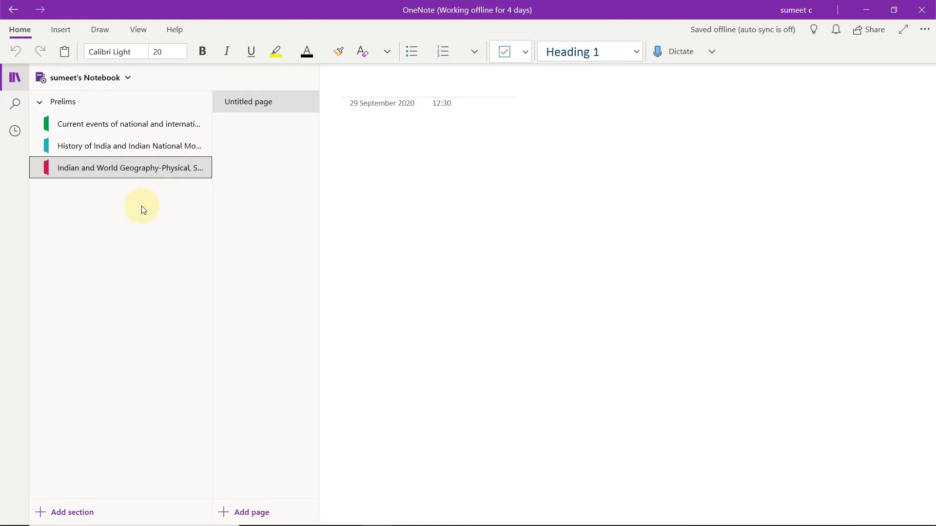
# Add a fourth Prelims section named "Indian Polity and Governance-Constitution, Political System, Panchayati Raj, Public Policy," using the topic copied from the syllabus PDF
pyautogui.rightClick(127, 104)
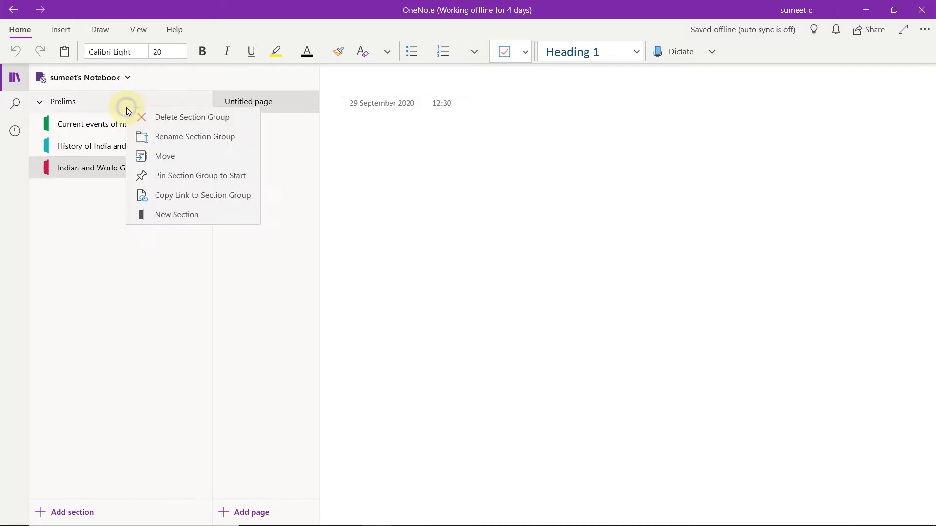
pyautogui.click(170, 215)
pyautogui.hotkey('alt', 'Tab')
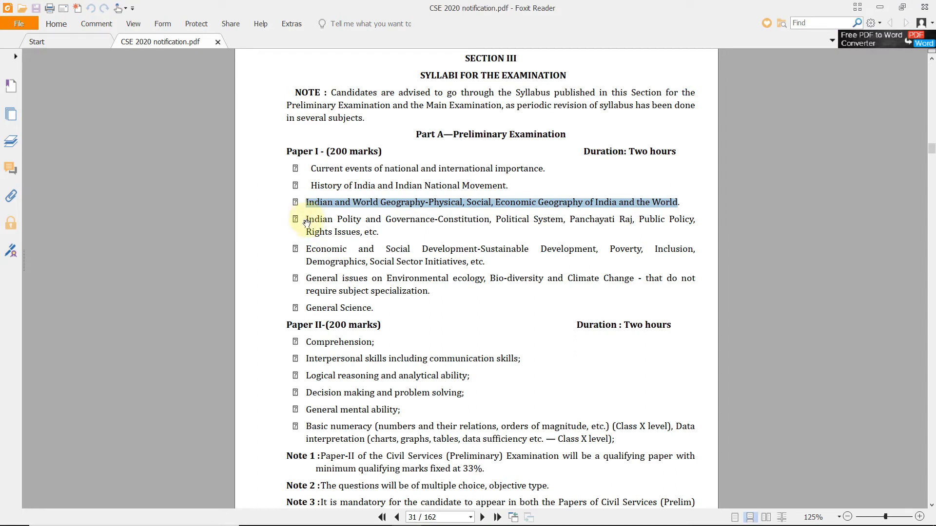
pyautogui.moveTo(307, 220); pyautogui.dragTo(398, 229)
pyautogui.hotkey('ctrl', 'c')
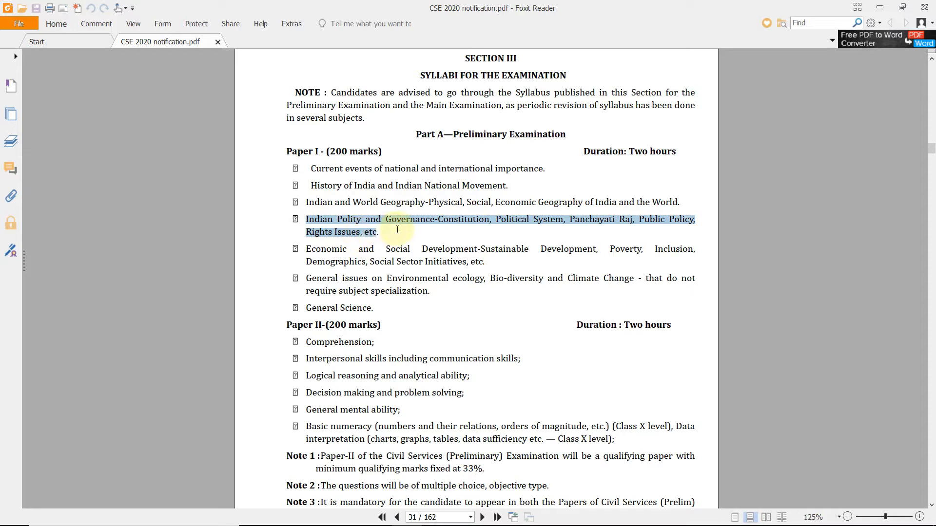
pyautogui.hotkey('alt', 'Tab')
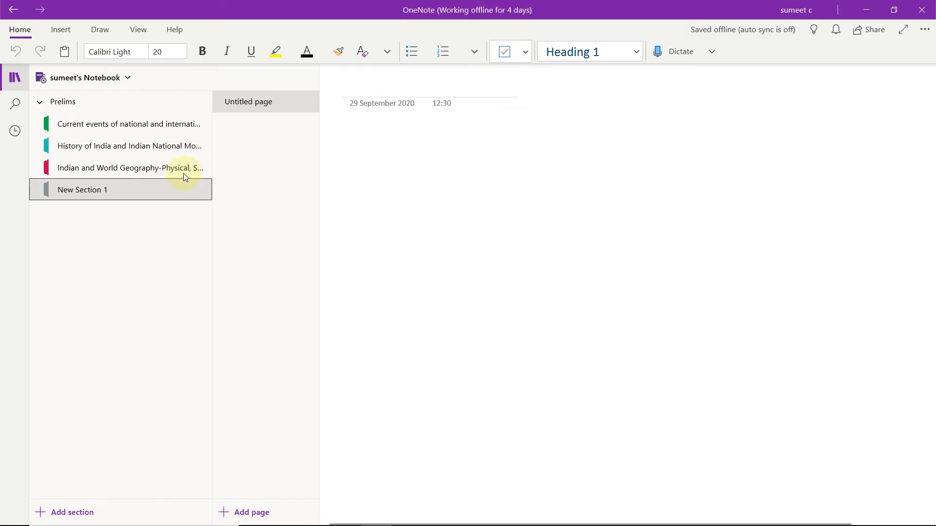
pyautogui.rightClick(130, 193)
pyautogui.click(157, 220)
pyautogui.hotkey('ctrl', 'v')
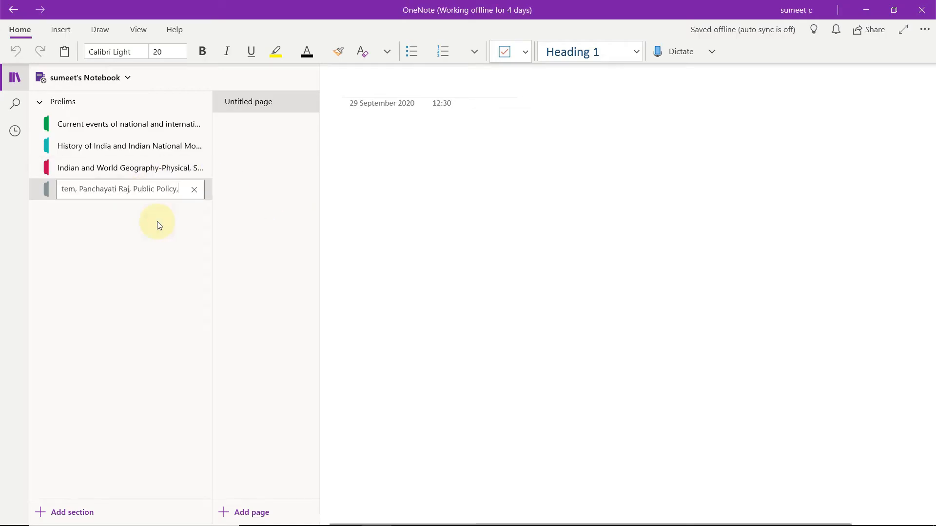
pyautogui.press('Return')
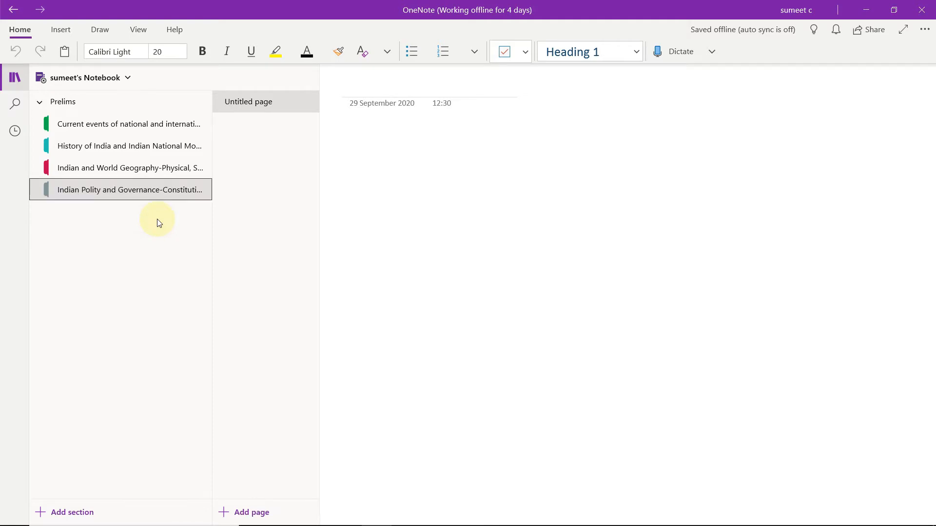
# Add a fifth Prelims section named "Economic and Social Development-Sustainable Development, Poverty, Inclusion," using the topic copied from the syllabus PDF
pyautogui.hotkey('alt', 'Tab')
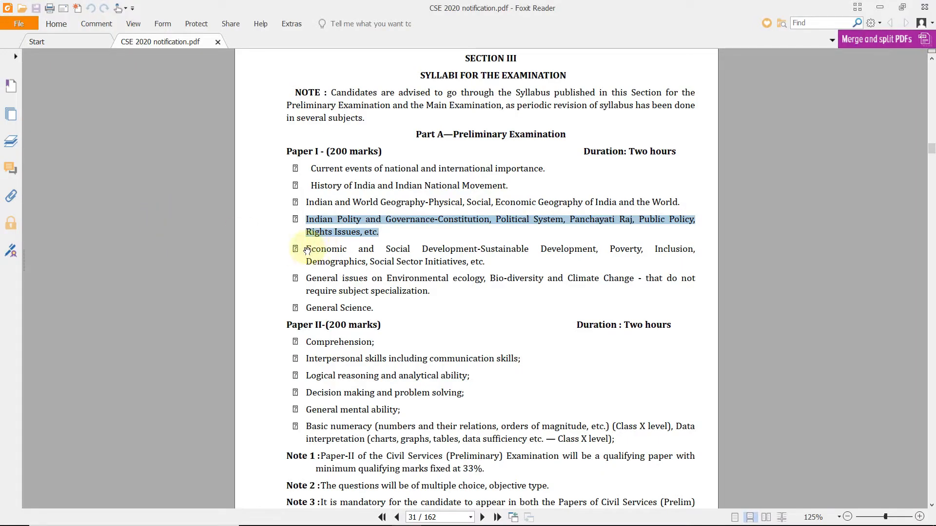
pyautogui.moveTo(306, 246); pyautogui.dragTo(484, 263)
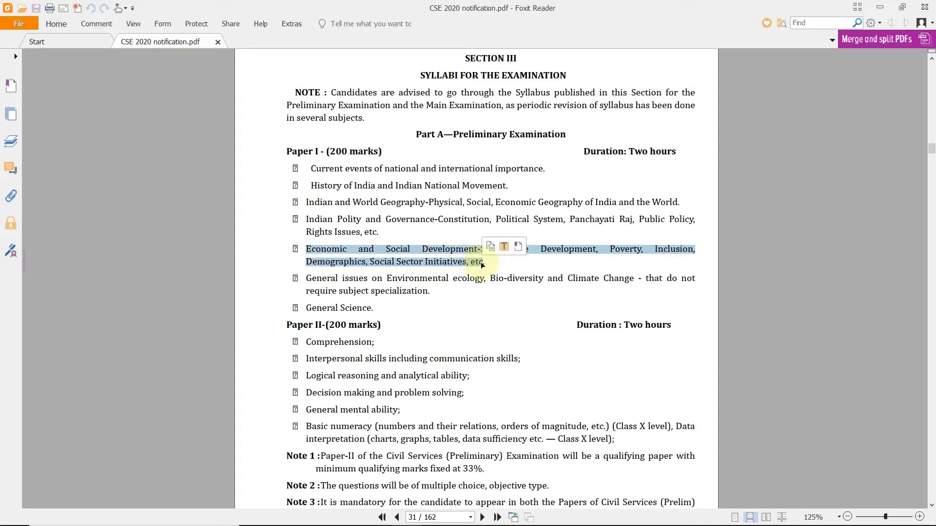
pyautogui.hotkey('alt', 'Tab')
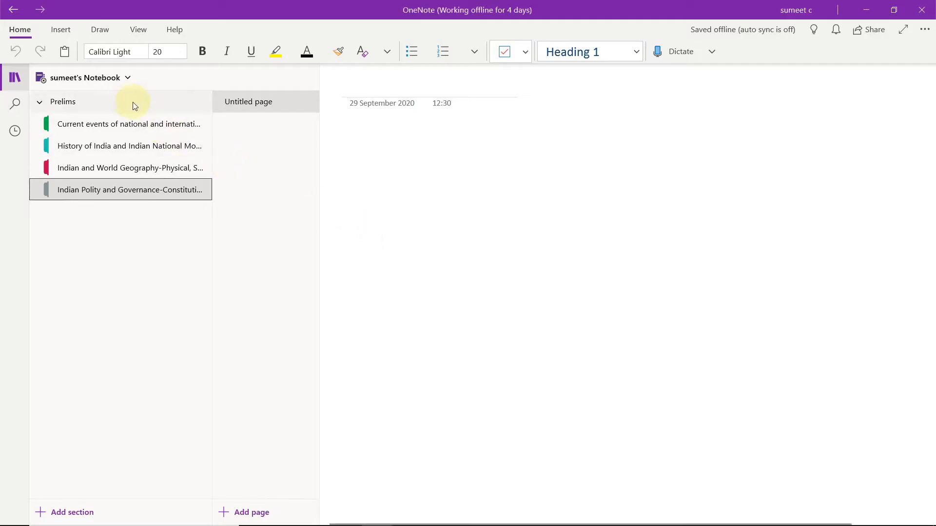
pyautogui.rightClick(129, 101)
pyautogui.click(173, 207)
pyautogui.write('Economic and Social Development-Sustainable Development, Poverty, Inclusion,')
pyautogui.press('Return')
# Add a sixth Prelims section named with the "General issues on Environmental ecology, Bio-diversity and Climate Change" topic copied from the syllabus PDF
pyautogui.hotkey('alt', 'Tab')
pyautogui.moveTo(305, 277); pyautogui.dragTo(441, 291)
pyautogui.hotkey('ctrl', 'c')
pyautogui.hotkey('alt', 'Tab')
pyautogui.click(91, 102)
pyautogui.rightClick(91, 102)
pyautogui.click(44, 102)
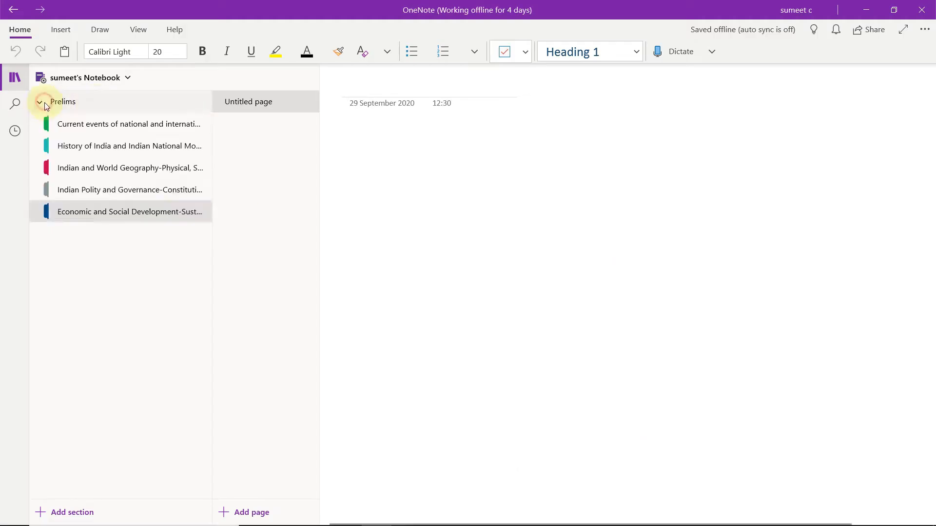
pyautogui.click(120, 111)
pyautogui.hotkey('ctrl', 'v')
pyautogui.press('Return')
# Add a seventh Prelims section named "General Science", copied from the syllabus PDF
pyautogui.hotkey('alt', 'Tab')
pyautogui.moveTo(298, 307); pyautogui.dragTo(375, 306)
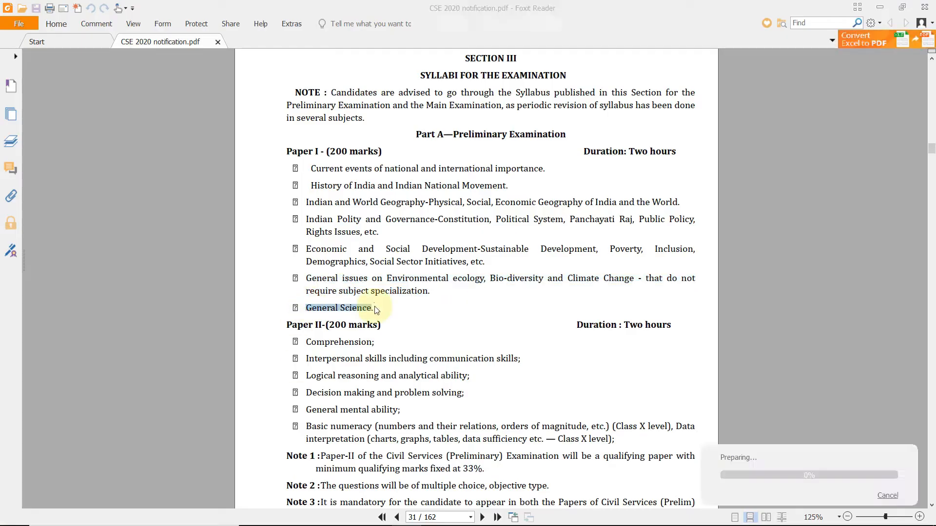
pyautogui.hotkey('ctrl', 'c')
pyautogui.hotkey('alt', 'Tab')
pyautogui.rightClick(120, 102)
pyautogui.click(171, 211)
pyautogui.hotkey('ctrl', 'v')
pyautogui.press('Return')
# Widen the page list and examine the options available for the untitled page in the Current events section
pyautogui.click(321, 147)
pyautogui.click(101, 133)
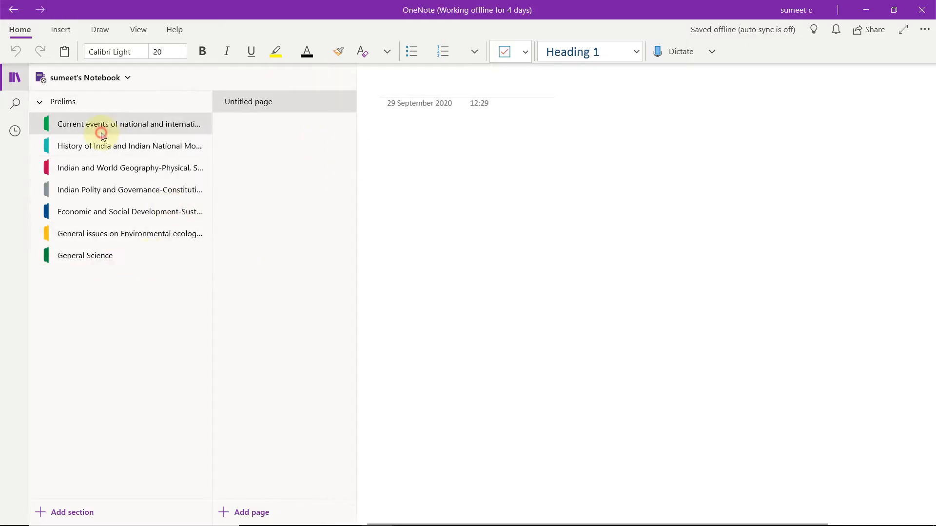
pyautogui.click(261, 104)
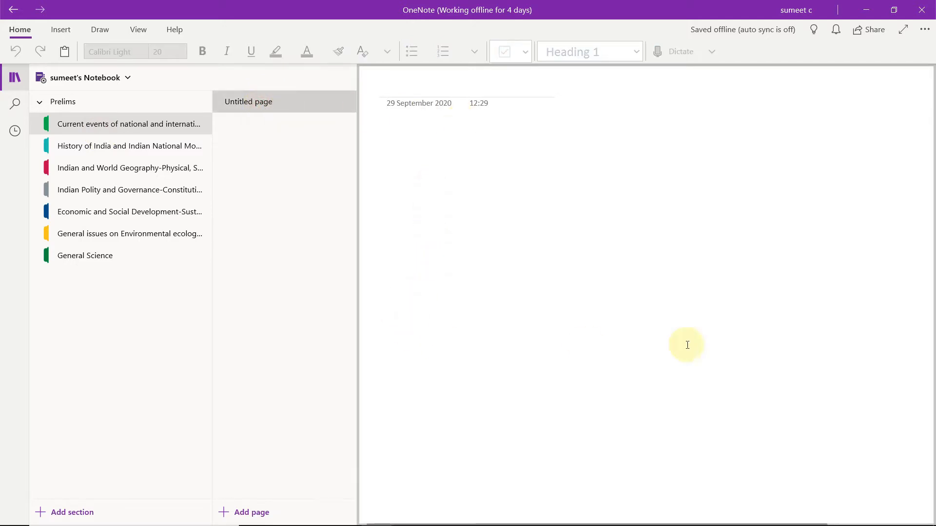
pyautogui.rightClick(281, 106)
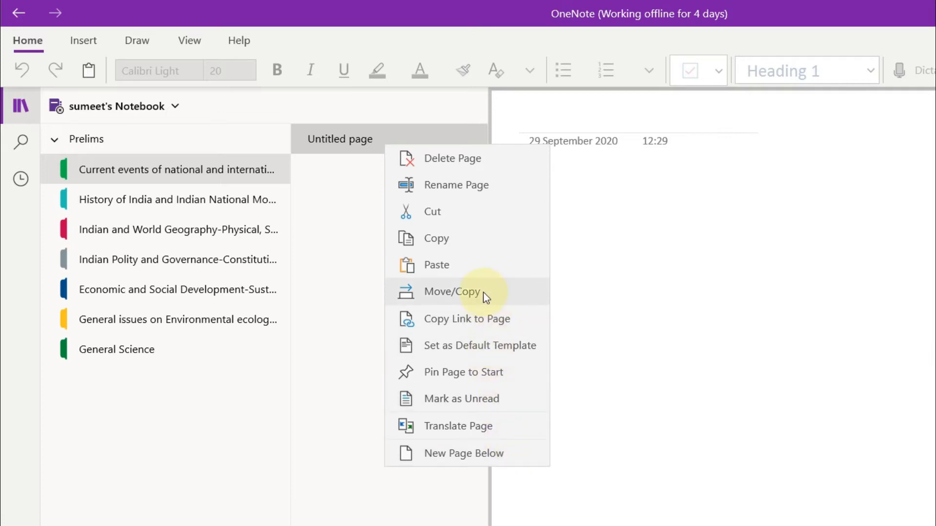
pyautogui.click(339, 195)
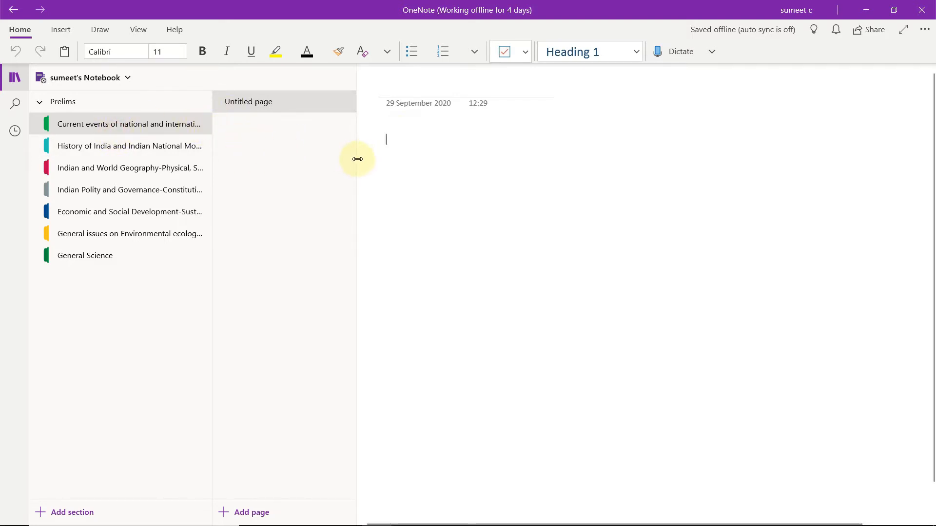
# Rename the untitled page in the Current events section as "International Organizations"
pyautogui.rightClick(252, 104)
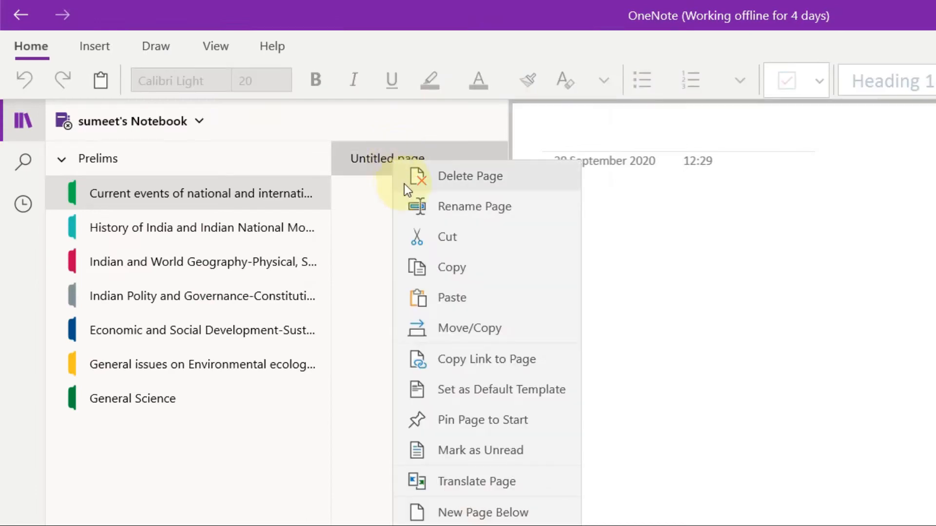
pyautogui.click(412, 207)
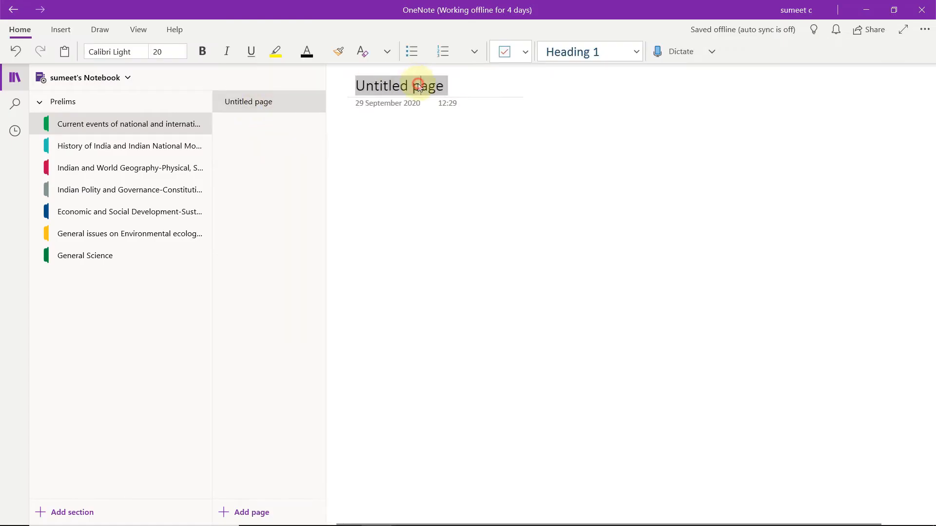
pyautogui.click(419, 87)
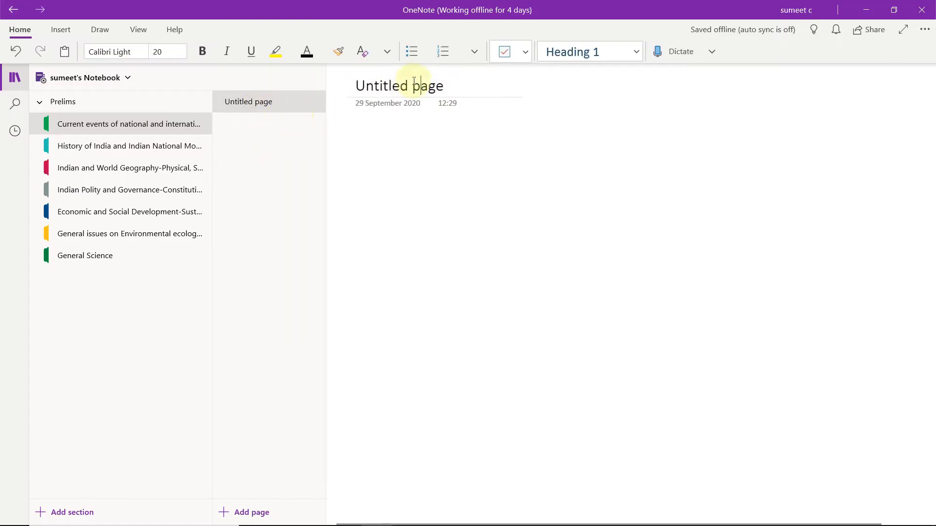
pyautogui.moveTo(464, 86); pyautogui.dragTo(353, 86)
pyautogui.write('International Organizations')
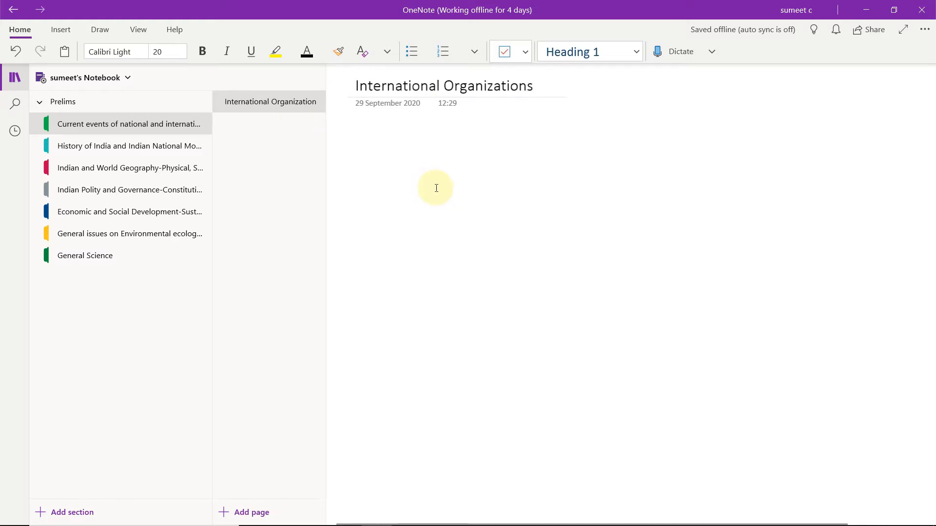
# Write three separate lines on the page: "IMF reports", "World bank reports" and "World economic forum reports"
pyautogui.press('Return')
pyautogui.write('IMF reports')
pyautogui.click(364, 156)
pyautogui.write('World bank reports')
pyautogui.press('Return')
pyautogui.write('World economic forum reports')
pyautogui.press('Return')
# Add a bulleted list under "IMF reports" with the placeholder entries Hjdkkbdkad, Bdjsbjkbckjsbc, Bcksvckvskca and bjkcvsbkbcs
pyautogui.click(411, 126)
pyautogui.press('Return')
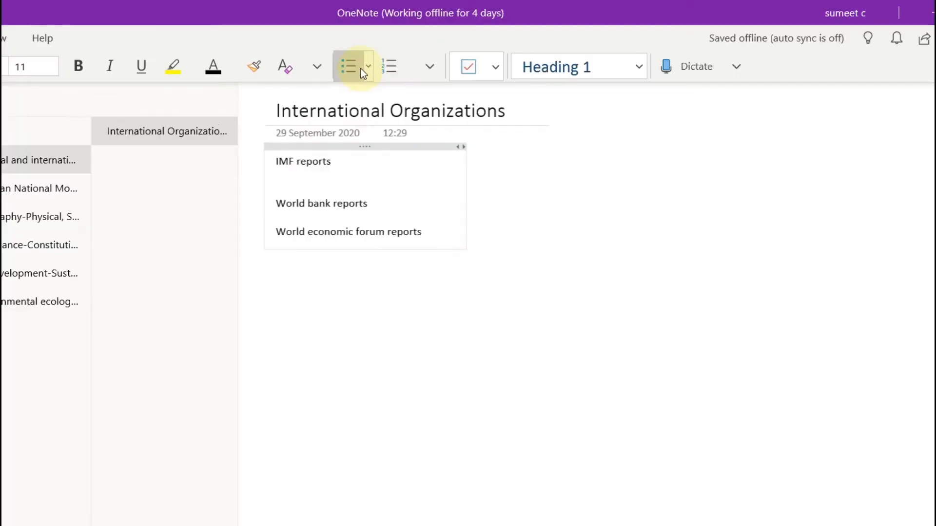
pyautogui.click(358, 69)
pyautogui.write('Hjdkkbdkad')
pyautogui.press('Return')
pyautogui.write('Bdjsbjkbckjsbc')
pyautogui.press('Return')
pyautogui.write('Bcksvckvskca')
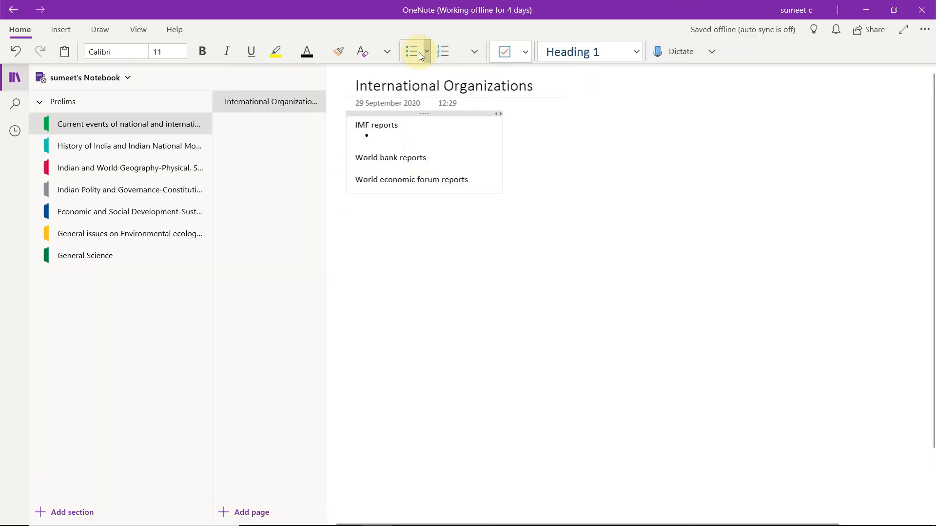
pyautogui.press('Return')
pyautogui.write('bjkcvsbkbcs')
# Add bulleted lists under World bank reports (Blvblaslvcsa, Bclsvvlcs, Vb;s;bv;lsa, V'sb;b'snv'bs, vnsvsv) and World economic forum reports (Vdcblsbcvlas], Vc;sbclvsa, Cc;vs'cbsv;, Svc, Hs'v, Js'vc)
pyautogui.write("vvlcs vb;s;bv;lsa v'sb;b'snv'bs vnsvsv")
pyautogui.click(482, 267)
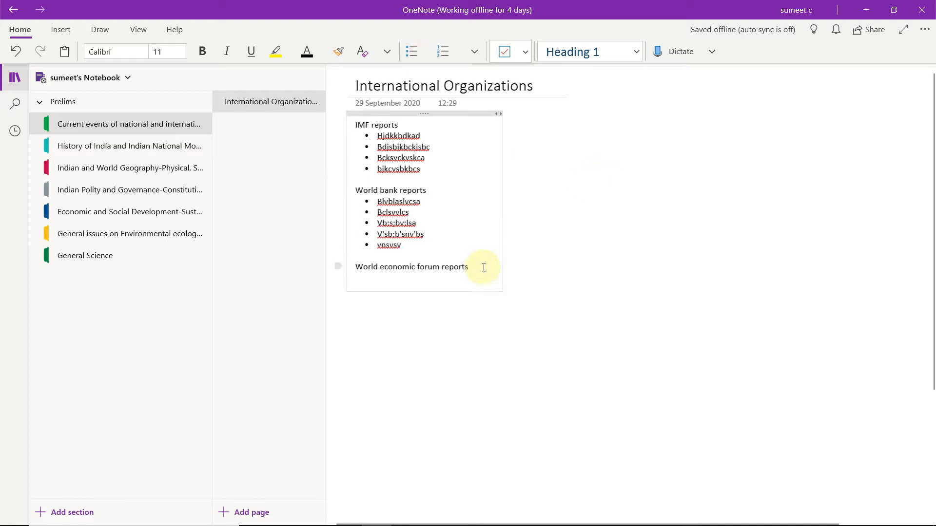
pyautogui.press('Return')
pyautogui.click(412, 51)
pyautogui.write("vdcblsbcvlas] vc;sbclvsa cc;vs'cbsv; svc hs'v js'vc")
pyautogui.click(630, 230)
# Add a second page to the Current events section and title it "Government Schemes"
pyautogui.click(241, 106)
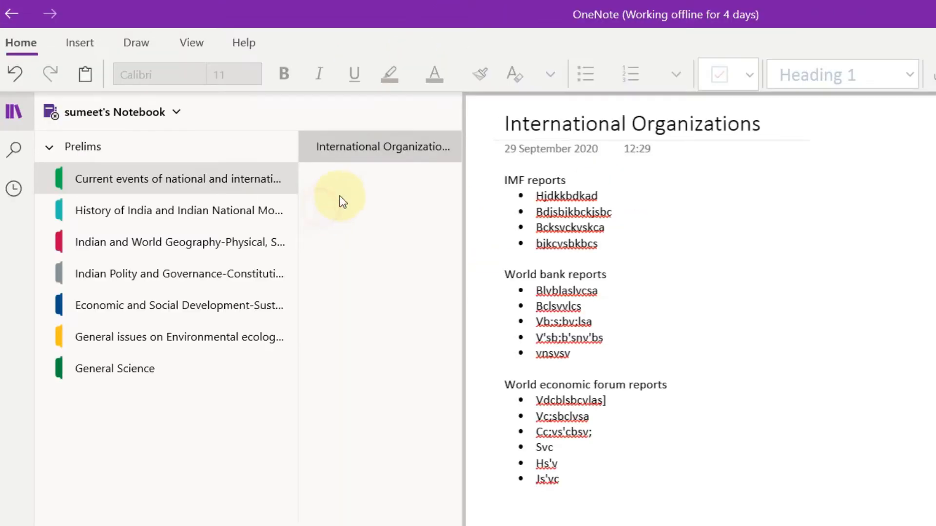
pyautogui.rightClick(343, 202)
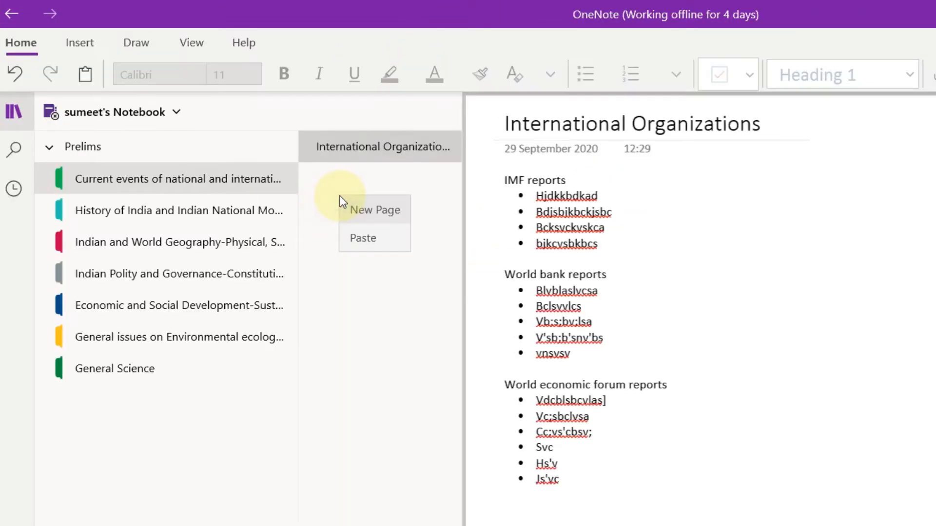
pyautogui.click(386, 214)
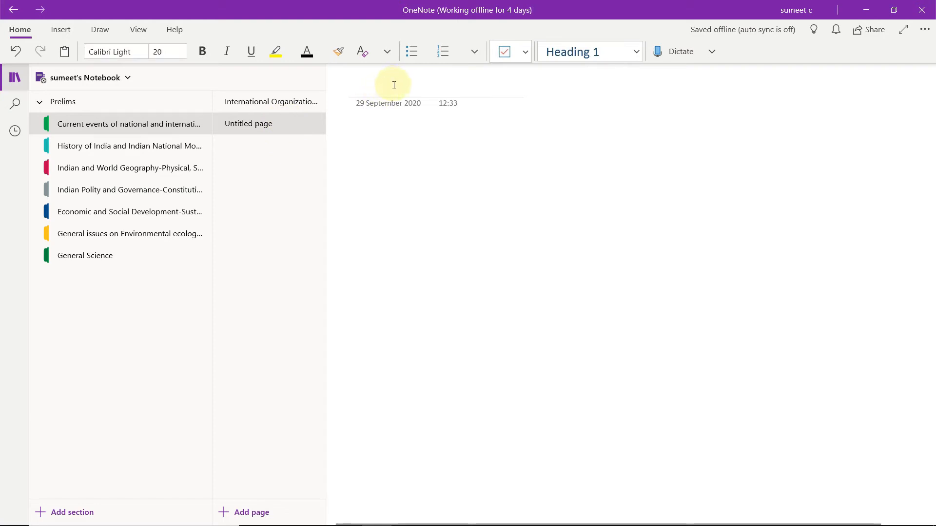
# Write the lines "Agri ministry schemes", "Women and child development schemes" and "Finance ministry schemes" on the page, separated by blank lines
pyautogui.click(392, 149)
pyautogui.write('Agri ministry schemes  Women an')
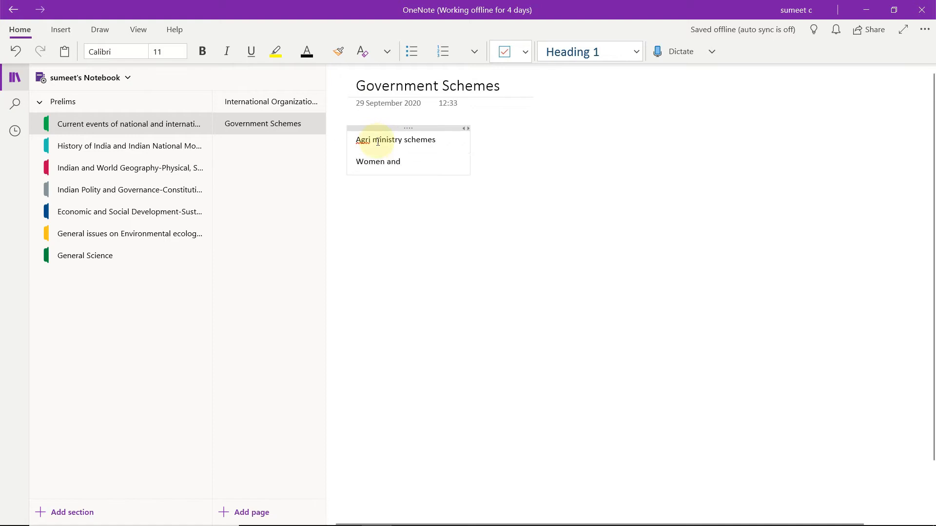
pyautogui.write('d child development schemes')
pyautogui.press('Return')
pyautogui.press('Return')
pyautogui.write('Finance ministry schemes')
# Set the font size of the three scheme lines to 14
pyautogui.moveTo(382, 192); pyautogui.dragTo(338, 136)
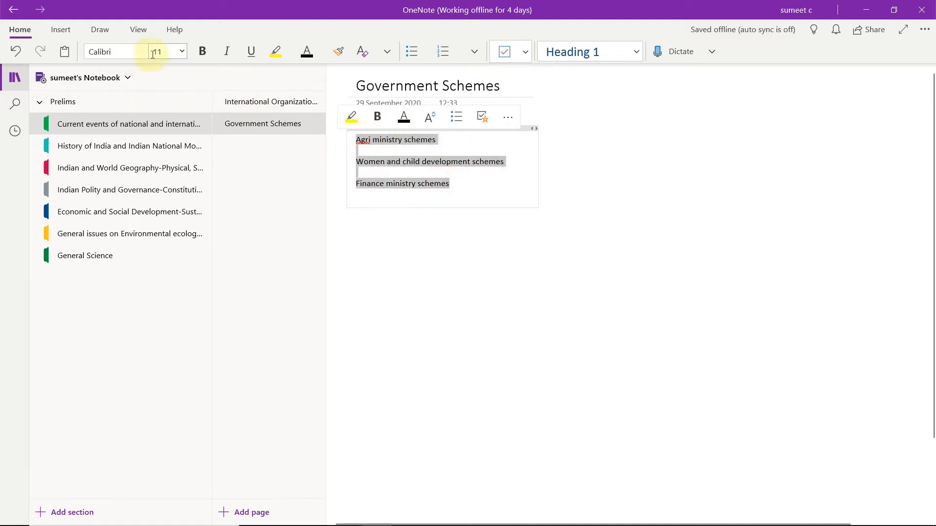
pyautogui.click(183, 55)
pyautogui.click(180, 223)
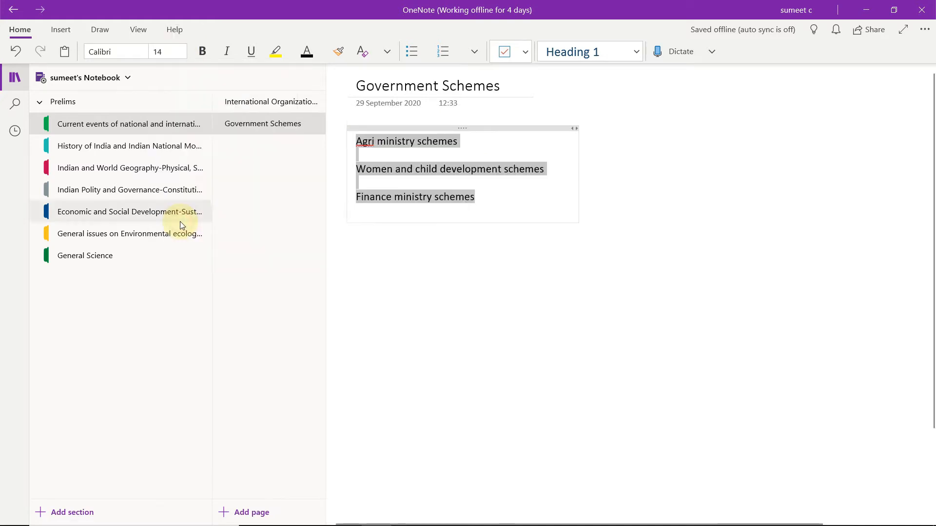
# Try the Arial Black font on the three scheme lines and switch them back to Calibri
pyautogui.click(143, 52)
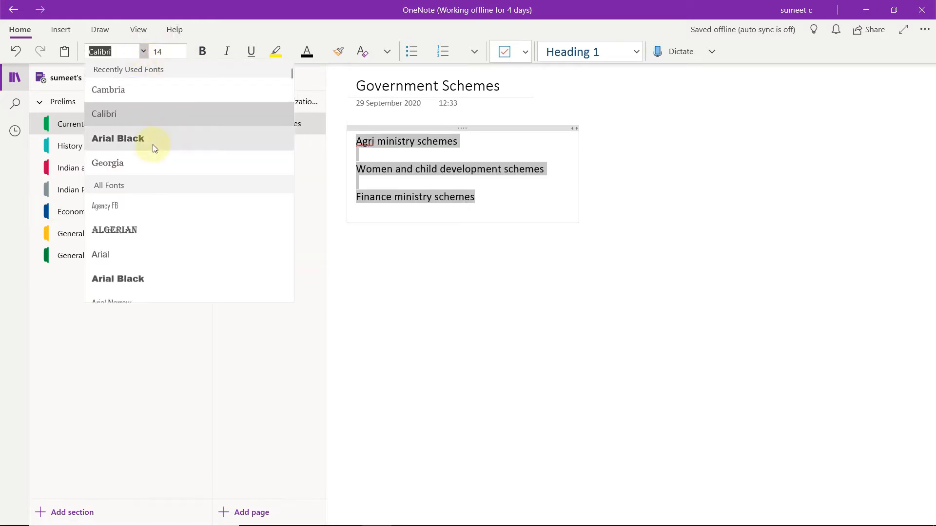
pyautogui.click(184, 141)
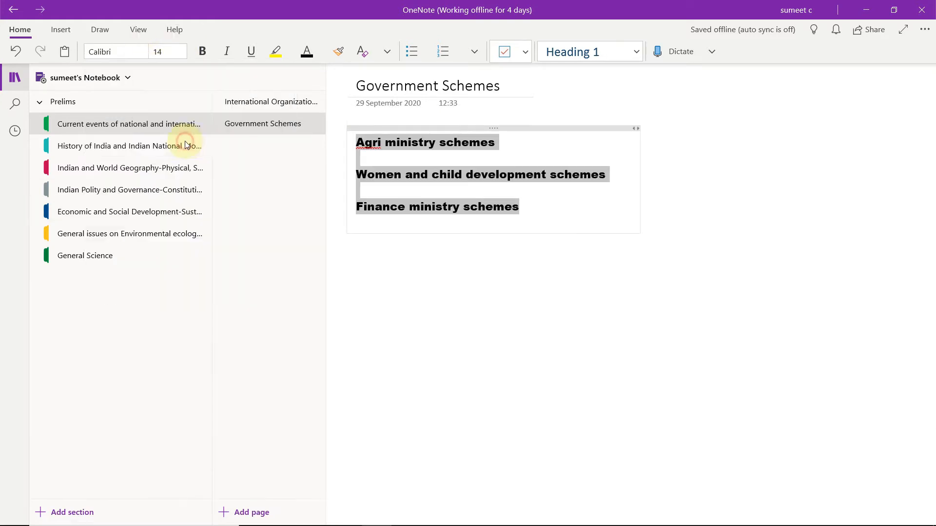
pyautogui.click(144, 52)
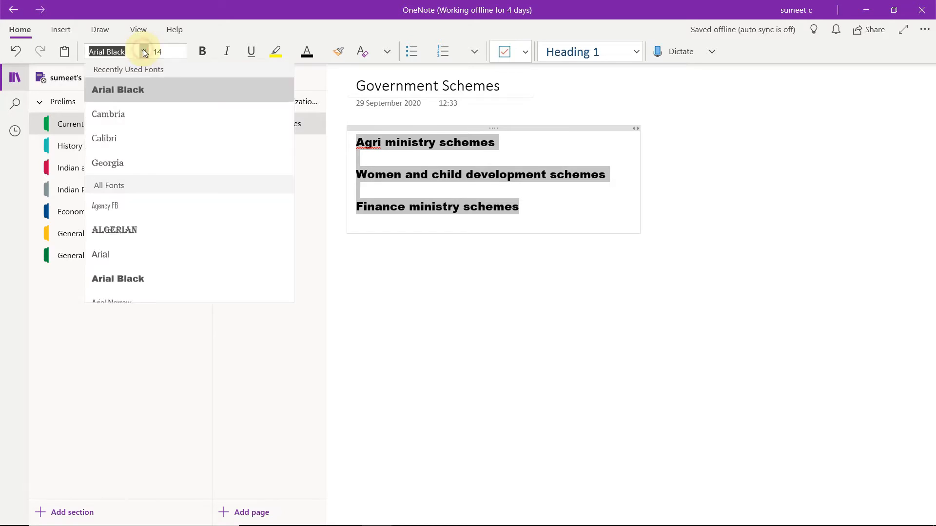
pyautogui.click(128, 144)
pyautogui.click(487, 192)
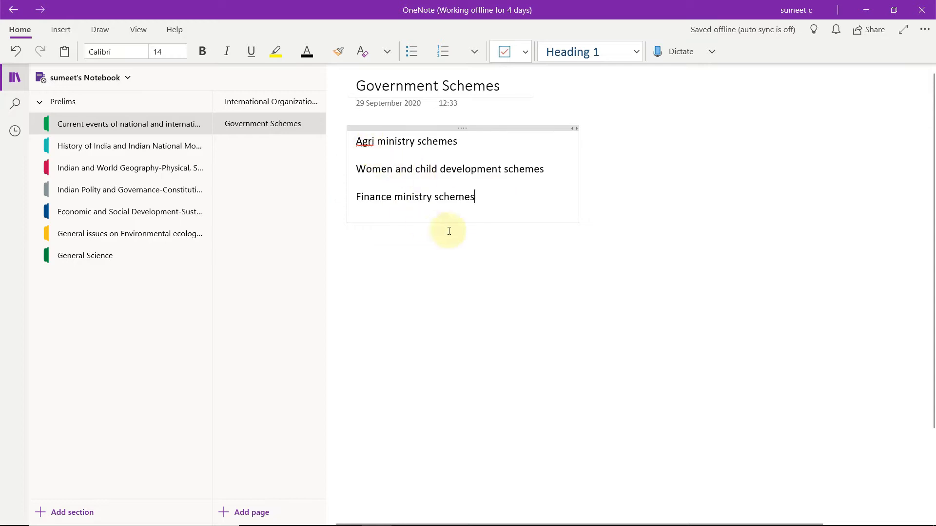
# Add two more blank pages to the Current events section below "Government Schemes"
pyautogui.rightClick(253, 151)
pyautogui.click(265, 160)
pyautogui.rightClick(262, 174)
pyautogui.click(271, 183)
# In the History of India section, title the first page "Gandhian movement" and add a page titled "Quit India movement"
pyautogui.click(111, 142)
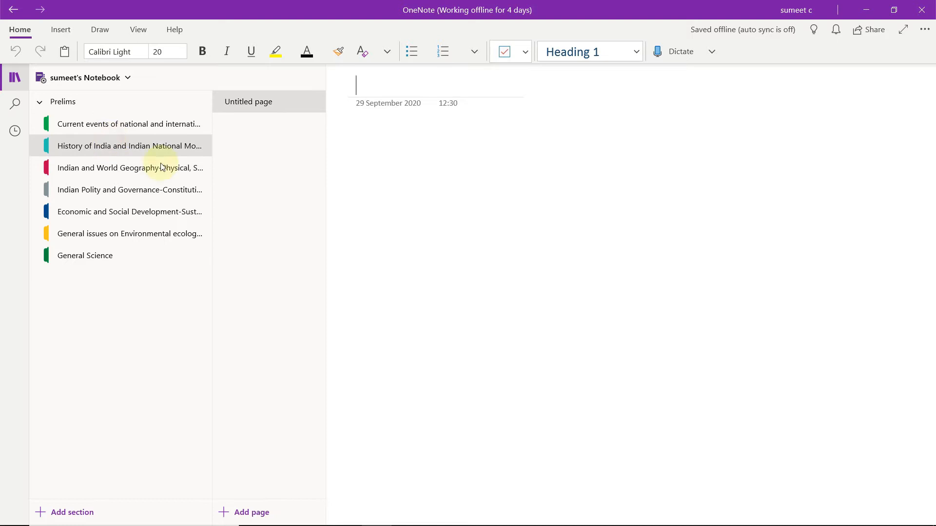
pyautogui.write('gand')
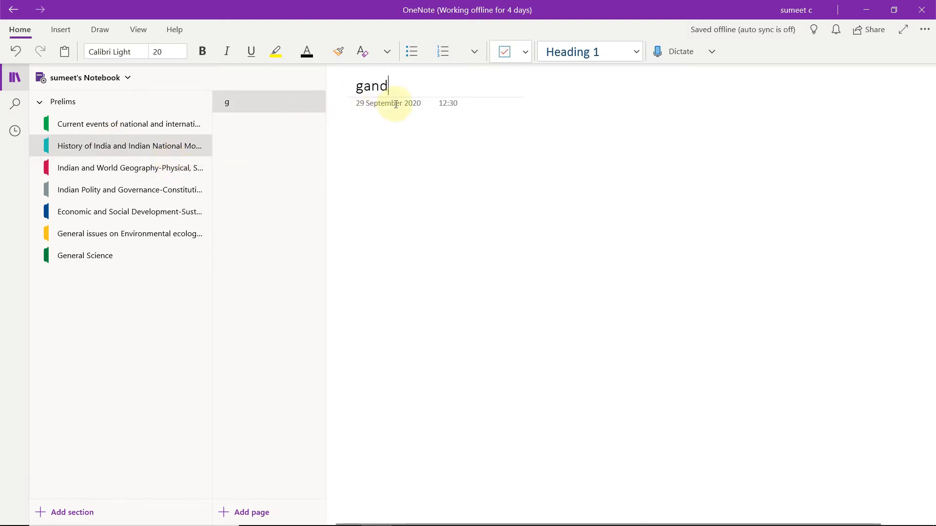
pyautogui.write('hian m')
pyautogui.hotkey('ctrl', 'n')
pyautogui.write('Quit India movement')
# Add five more blank pages to the History of India section and title the first of them "Non cooperation movement"
pyautogui.rightClick(272, 197)
pyautogui.click(285, 192)
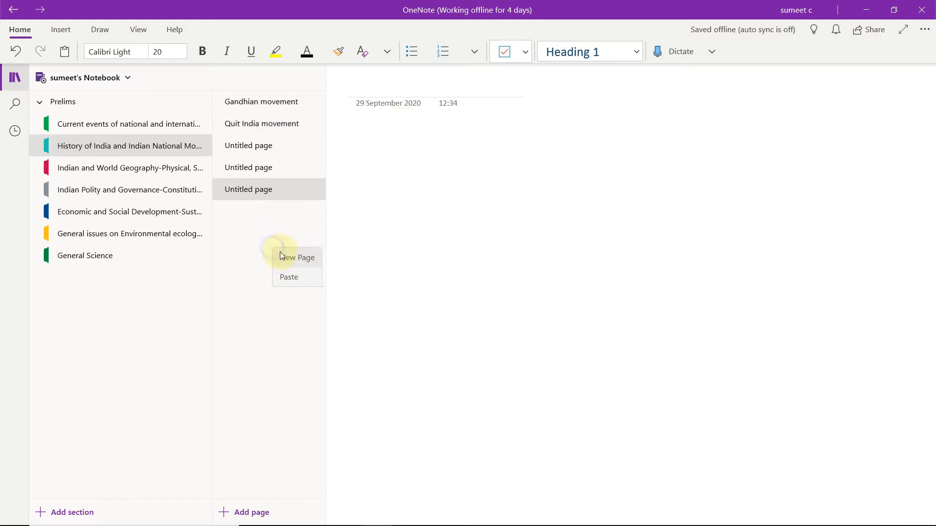
pyautogui.write('Non cooperation movement')
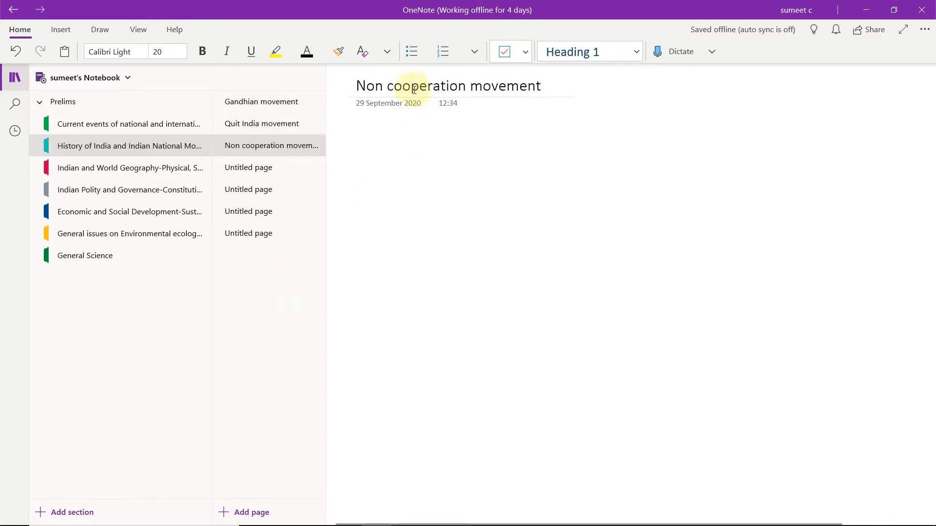
# Title the next two blank pages "Rowlatt satyagraha" and "Round table conferences"
pyautogui.hotkey('ctrl', 'pagedown')
pyautogui.write('Rowlatt satyagraha')
pyautogui.hotkey('ctrl', 'pagedown')
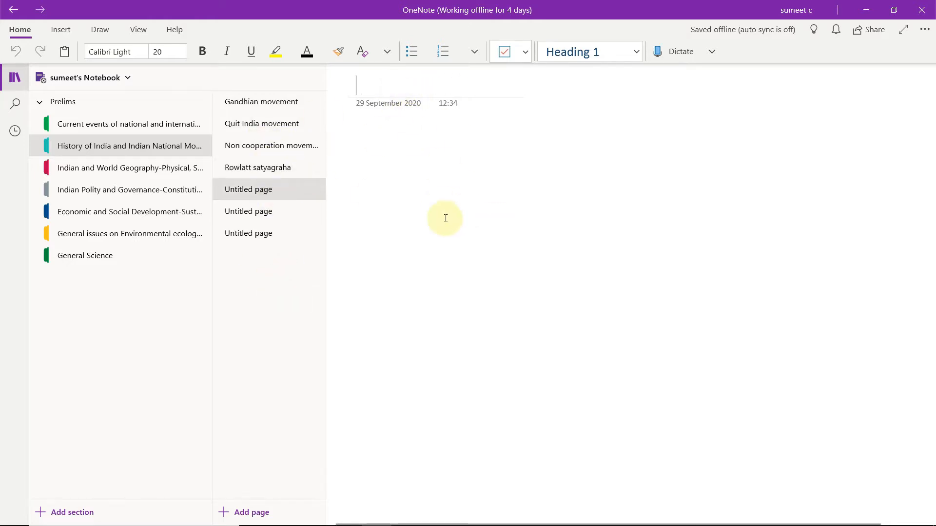
pyautogui.write('Round table conference')
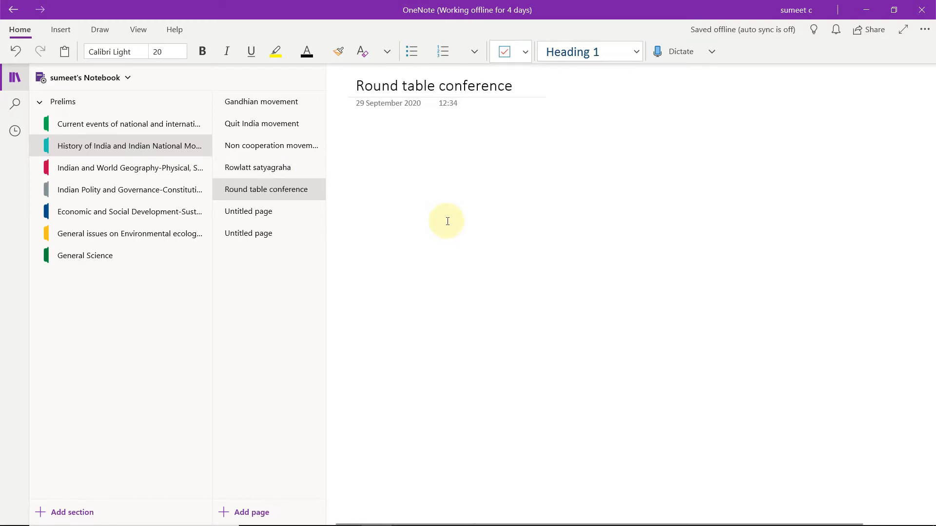
pyautogui.write('s')
# Title the last two blank pages "revolutionaries" and "Moderates - extremists conflict"
pyautogui.hotkey('ctrl', 'pagedown')
pyautogui.write('revolutionaries')
pyautogui.hotkey('ctrl', 'pagedown')
pyautogui.write('moderates - extremmimsts')
pyautogui.press('BackSpace')
pyautogui.press('BackSpace')
pyautogui.press('BackSpace')
pyautogui.press('BackSpace')
pyautogui.press('BackSpace')
pyautogui.press('BackSpace')
pyautogui.write('ists conflict')
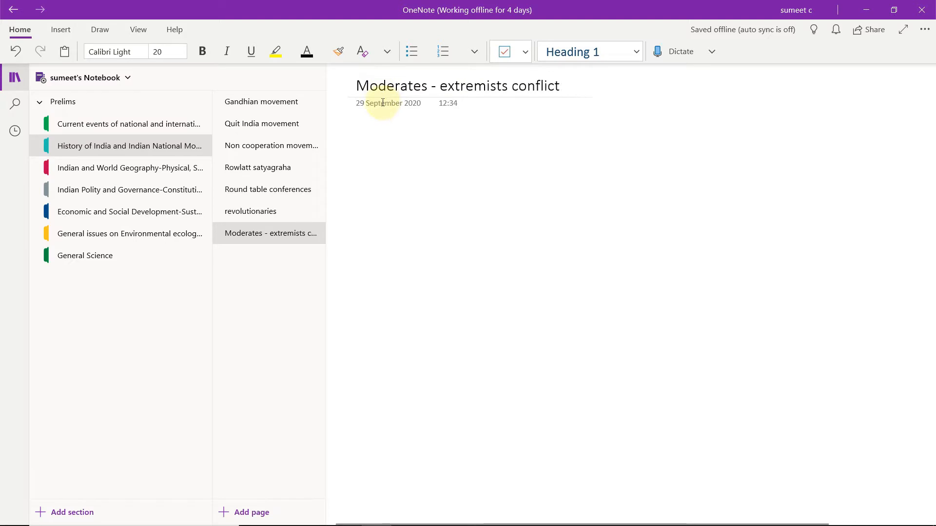
# Widen the page list so that the longer page titles of the History of India section fit in full
pyautogui.moveTo(326, 280); pyautogui.dragTo(346, 280)
pyautogui.click(130, 168)
pyautogui.click(139, 145)
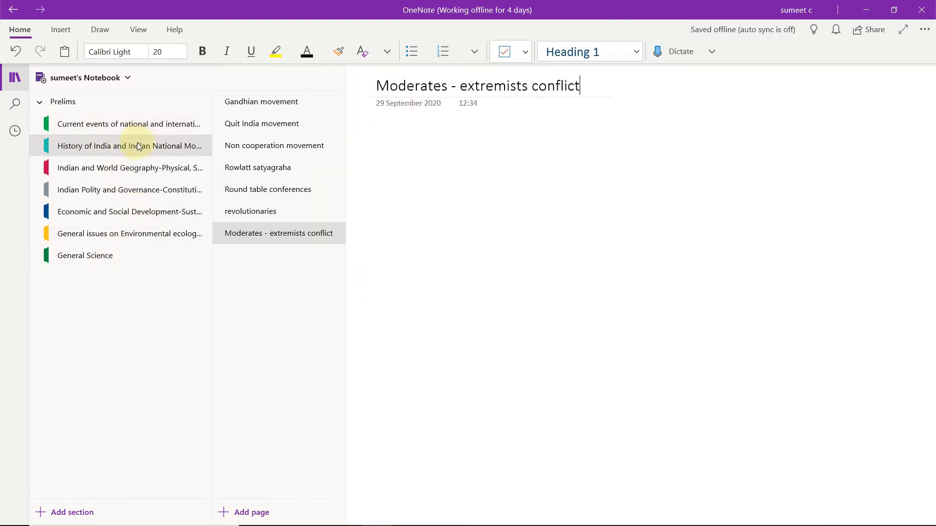
pyautogui.rightClick(290, 233)
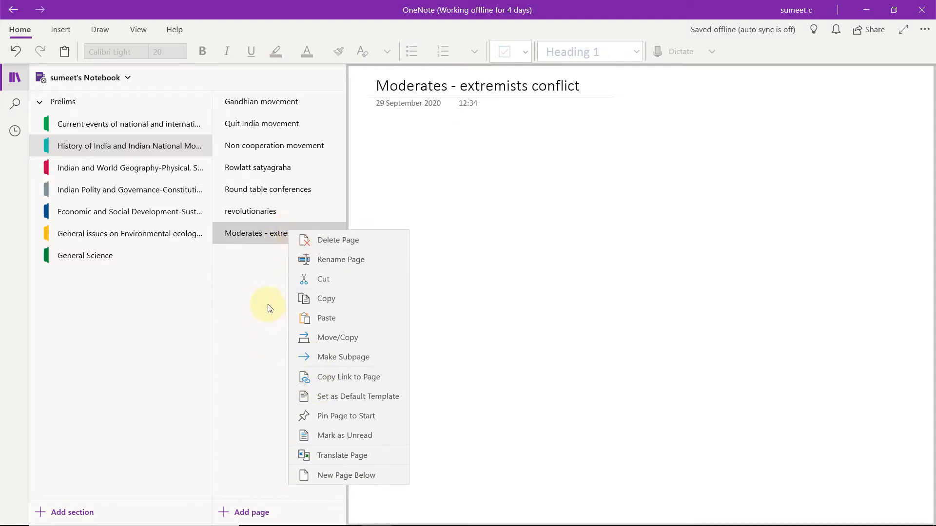
pyautogui.click(267, 289)
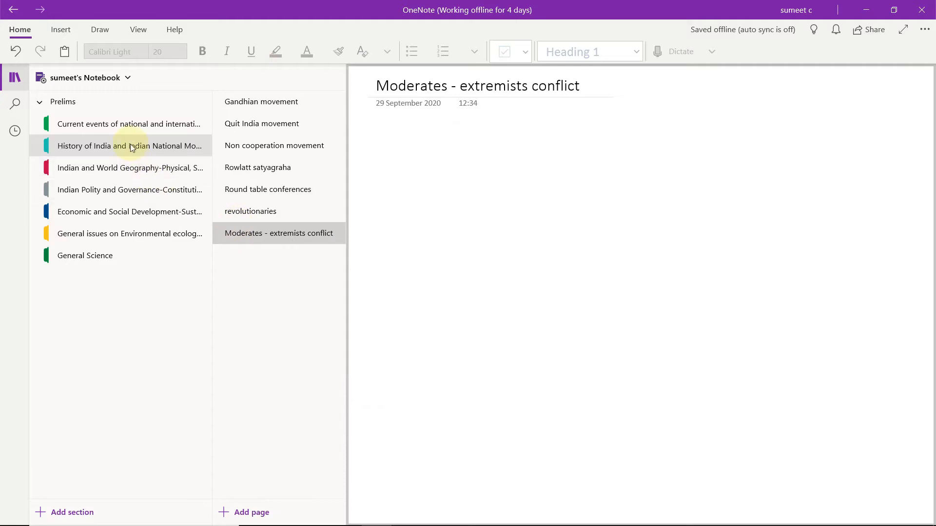
# Try grey as the colour of the History of India section, and restore its teal colour
pyautogui.click(126, 145)
pyautogui.rightClick(189, 217)
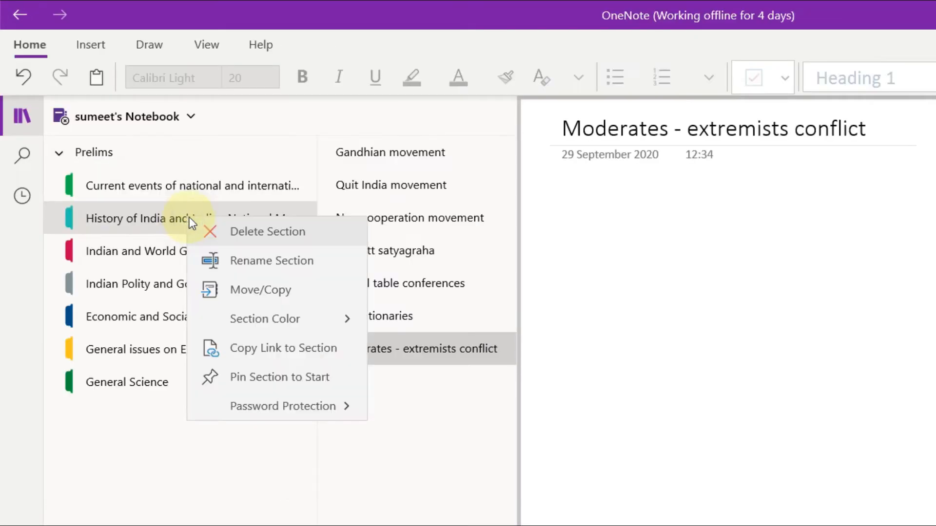
pyautogui.click(281, 324)
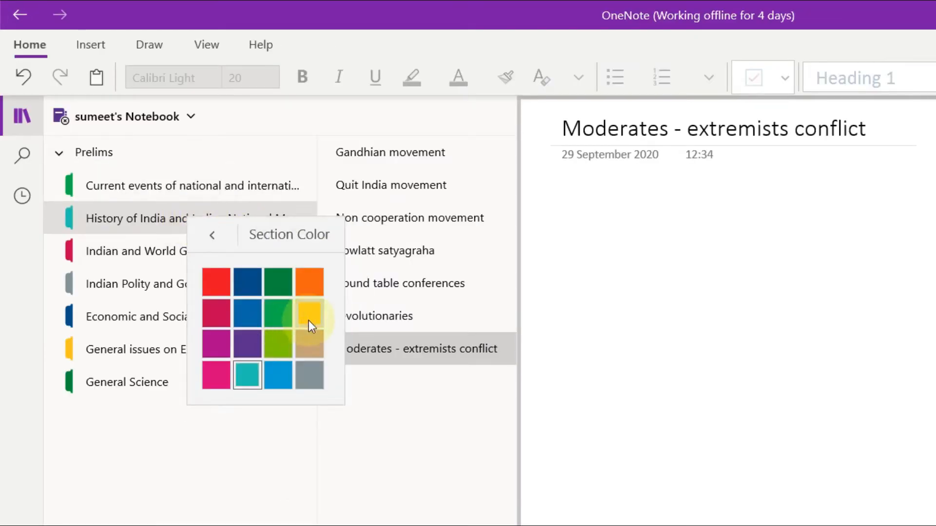
pyautogui.click(314, 373)
pyautogui.rightClick(208, 226)
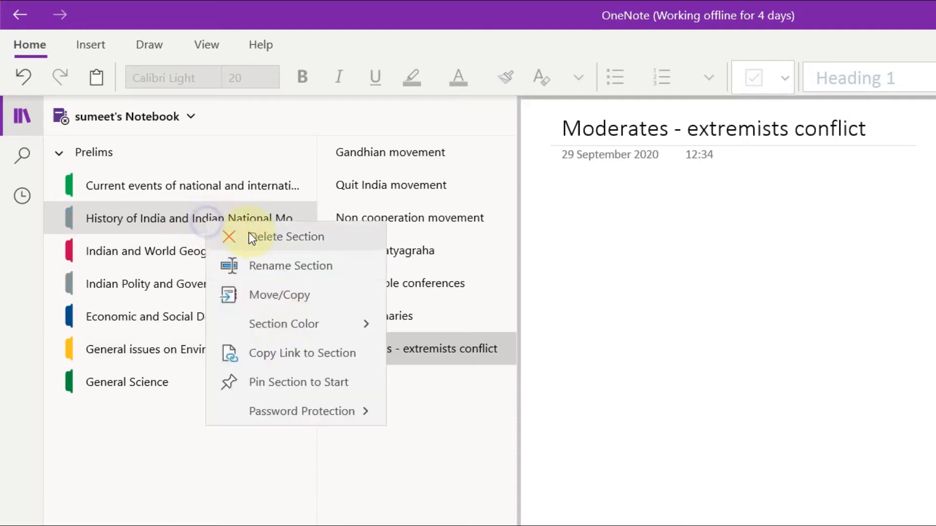
pyautogui.click(337, 324)
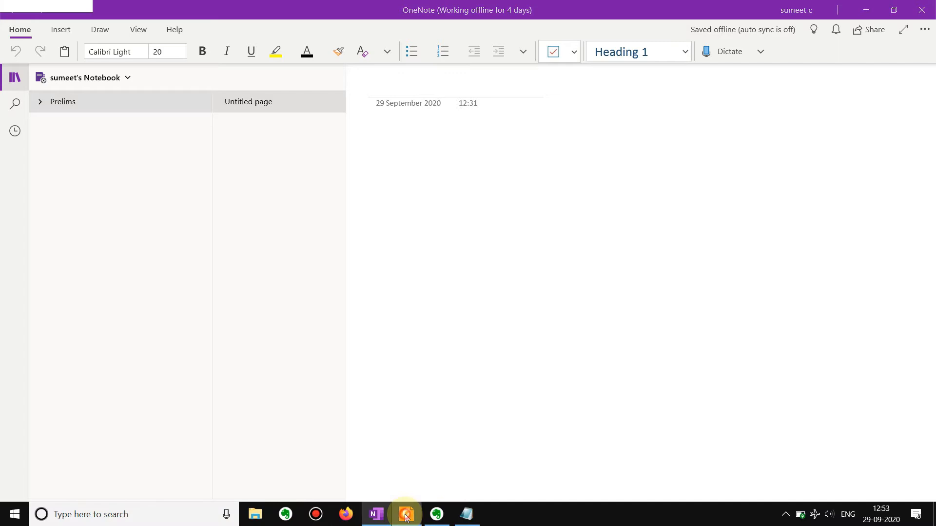
# Switch to the CSE 2020 notification PDF in Foxit Reader and copy the heading "General Studies-I" under Paper-II
pyautogui.click(406, 515)
pyautogui.scroll(-5, 279, 272)
pyautogui.scroll(-15, 279, 272)
pyautogui.scroll(-6, 279, 272)
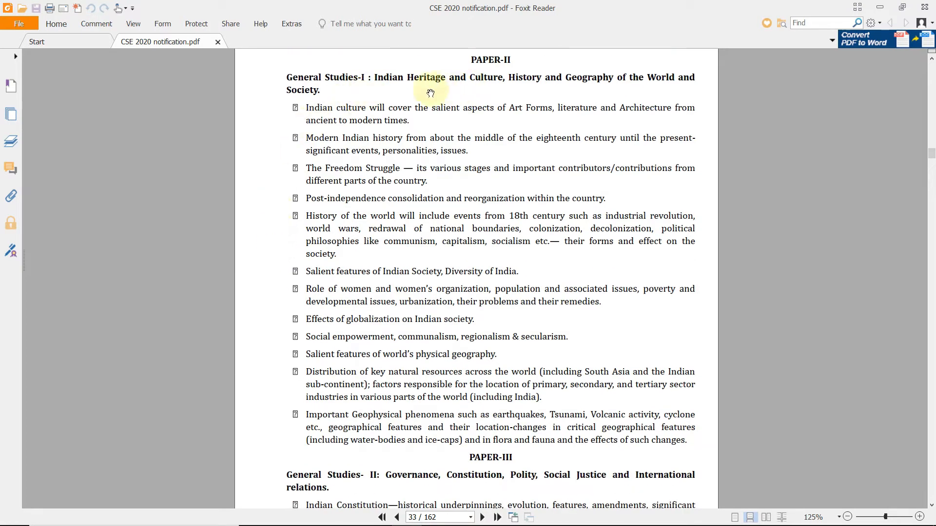
pyautogui.moveTo(287, 77); pyautogui.dragTo(357, 77)
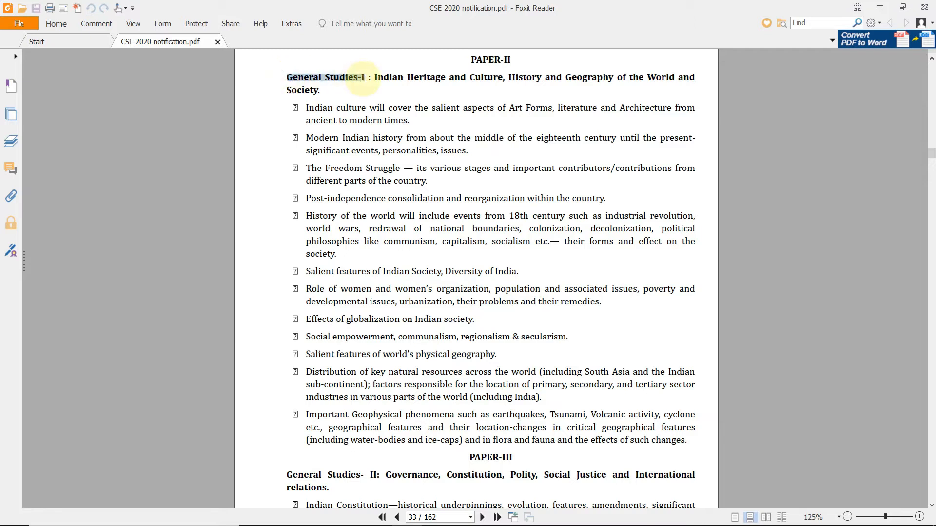
# Switch back to OneNote and create a new section group named "General Studies-I" in the notebook
pyautogui.hotkey('alt', 'Tab')
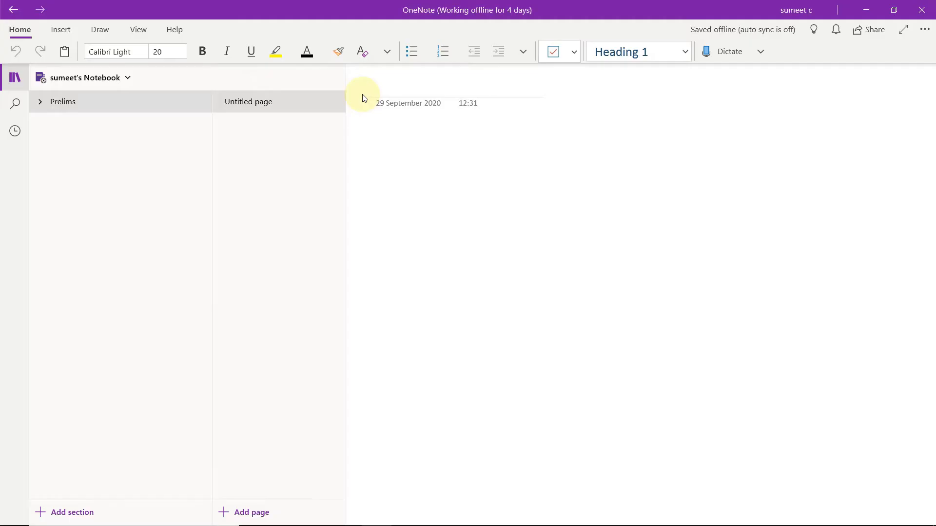
pyautogui.rightClick(101, 149)
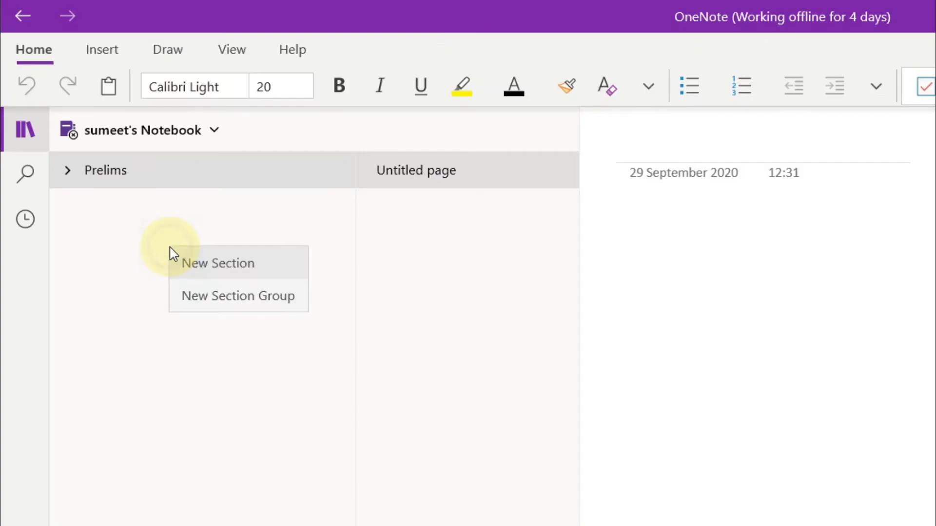
pyautogui.click(298, 307)
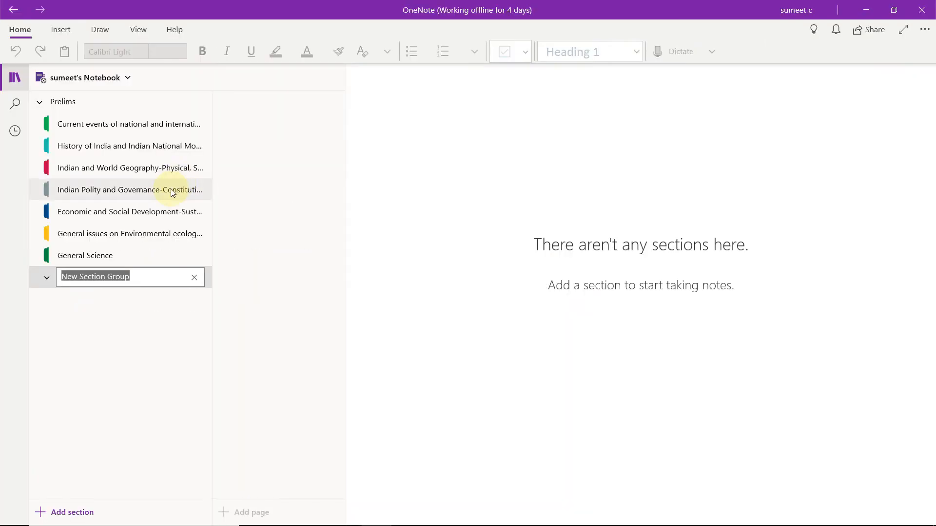
pyautogui.write('General Studies-I')
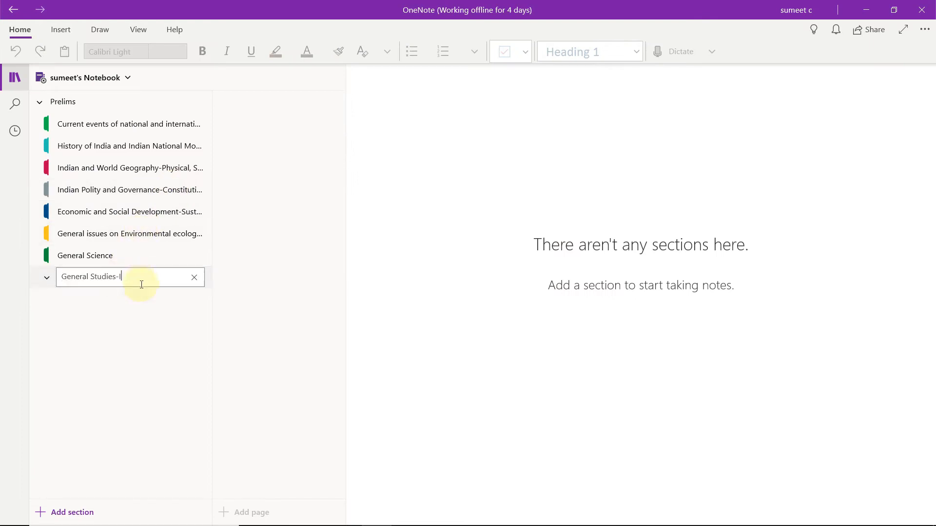
pyautogui.click(136, 323)
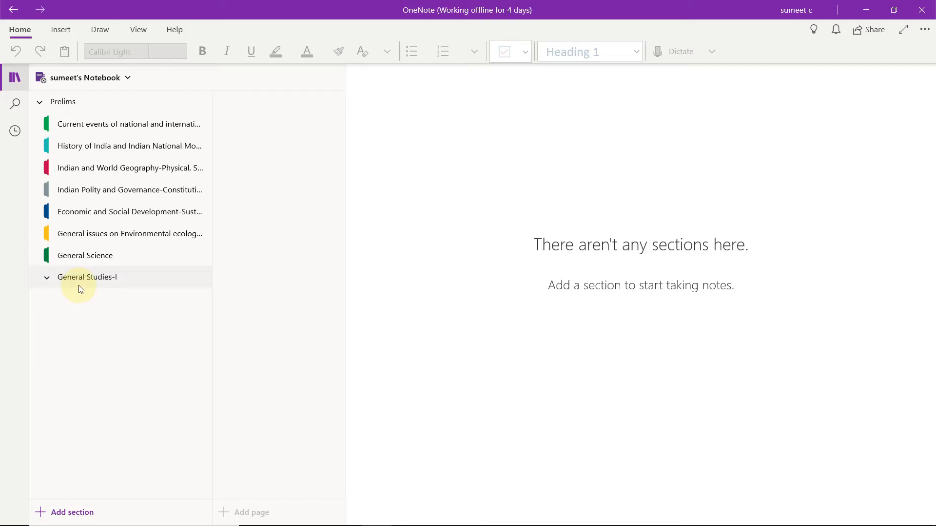
# Add a first section to the General Studies-I group and rename it "Indian culture", taking the name from the syllabus PDF
pyautogui.click(46, 278)
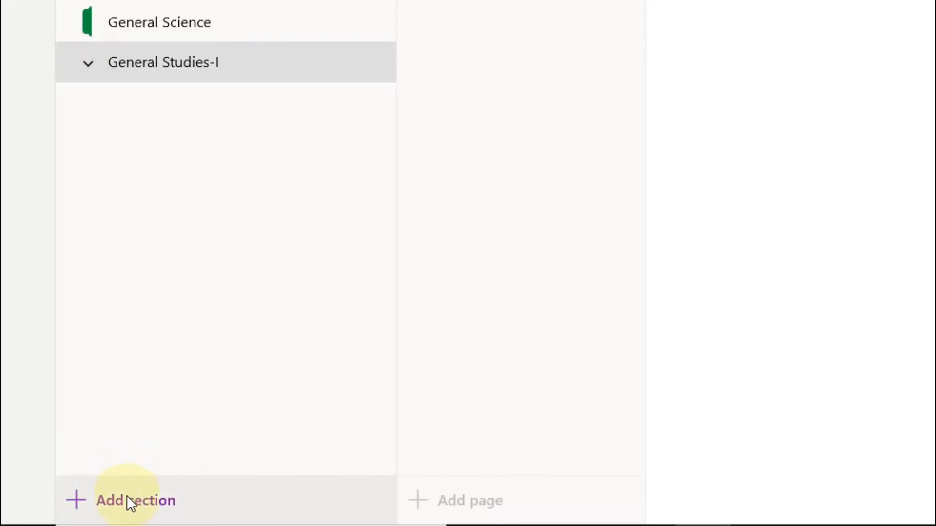
pyautogui.click(126, 499)
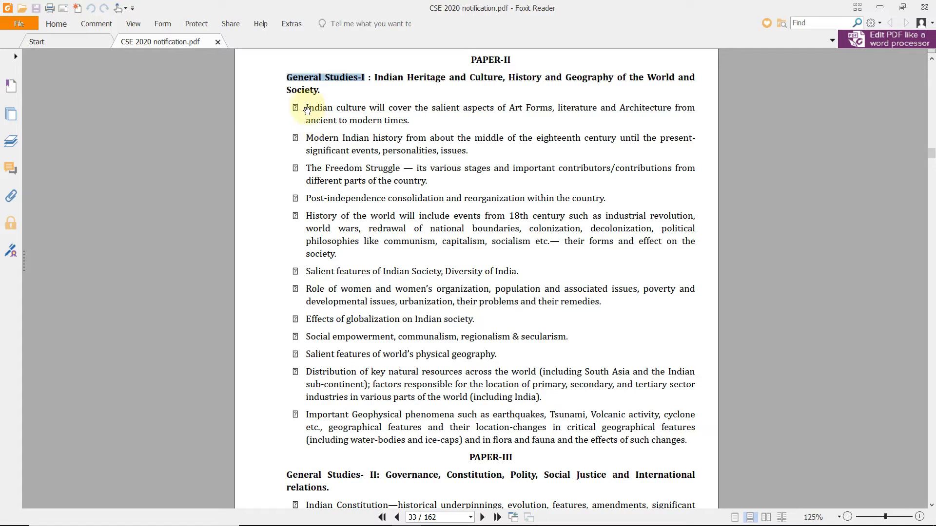
pyautogui.moveTo(307, 103); pyautogui.dragTo(361, 104)
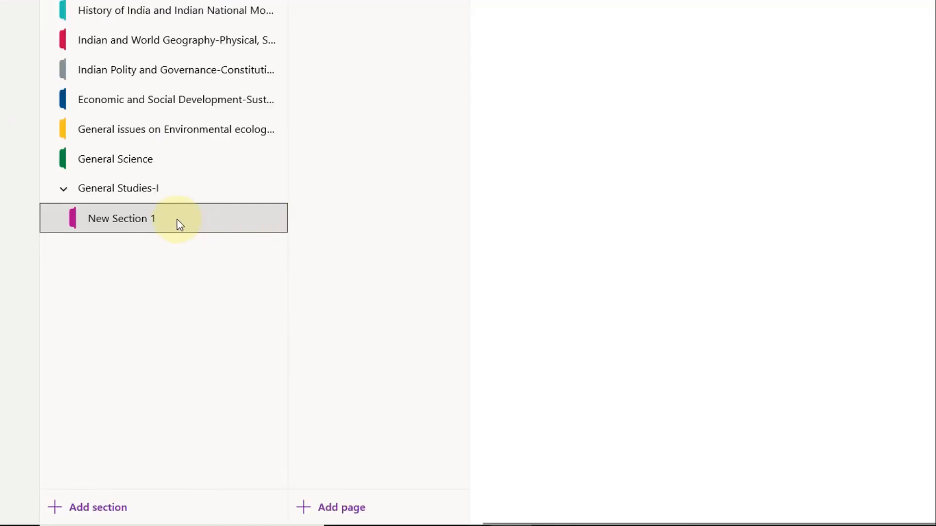
pyautogui.rightClick(177, 220)
pyautogui.click(213, 256)
pyautogui.write('Indian culture')
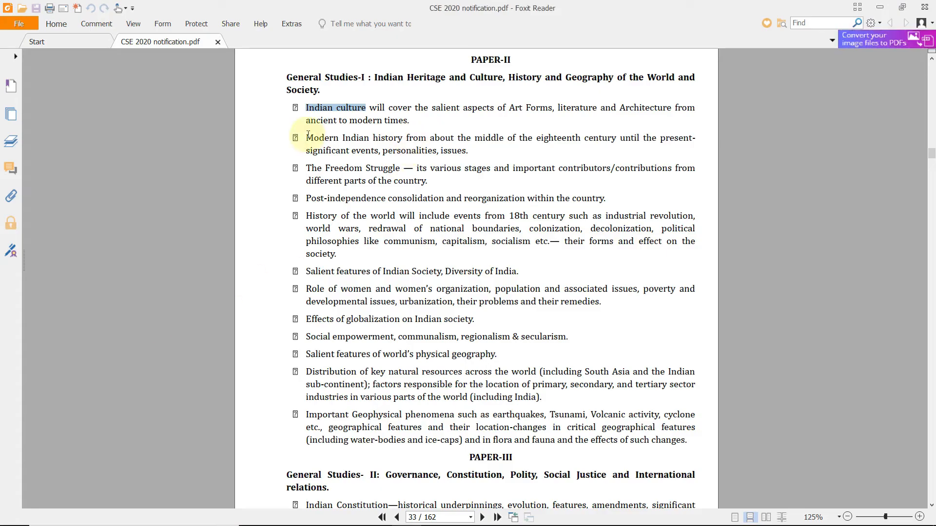
# Copy "Modern Indian history" from the syllabus PDF and add a section with that name to the General Studies-I group
pyautogui.moveTo(307, 138); pyautogui.dragTo(402, 138)
pyautogui.hotkey('ctrl', 'c')
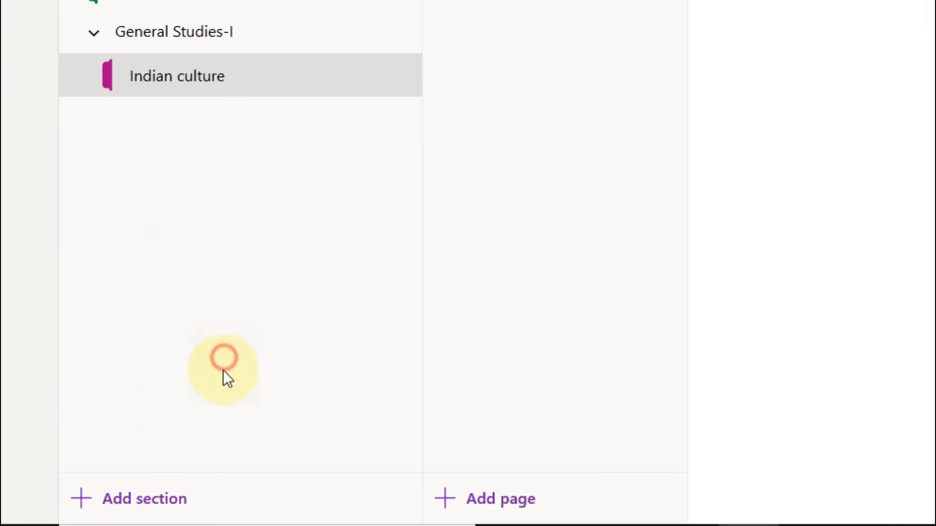
pyautogui.click(202, 494)
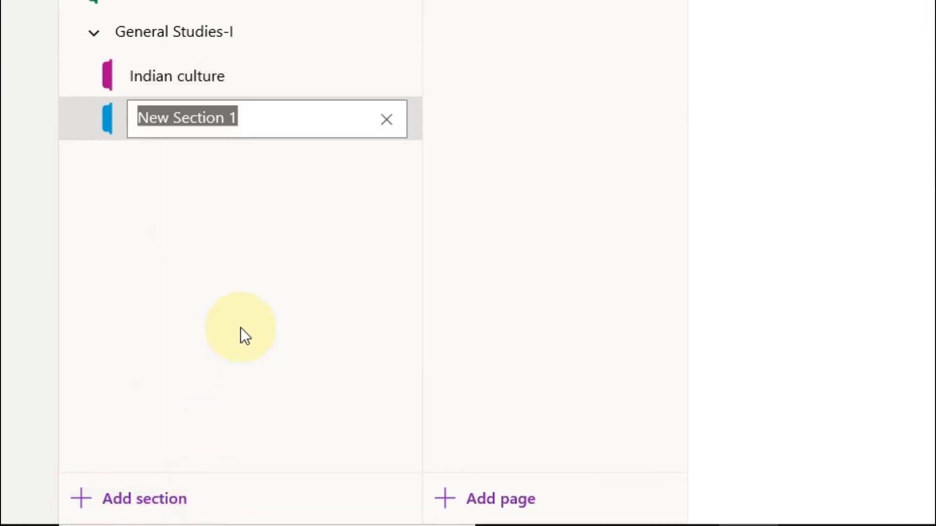
pyautogui.hotkey('ctrl', 'v')
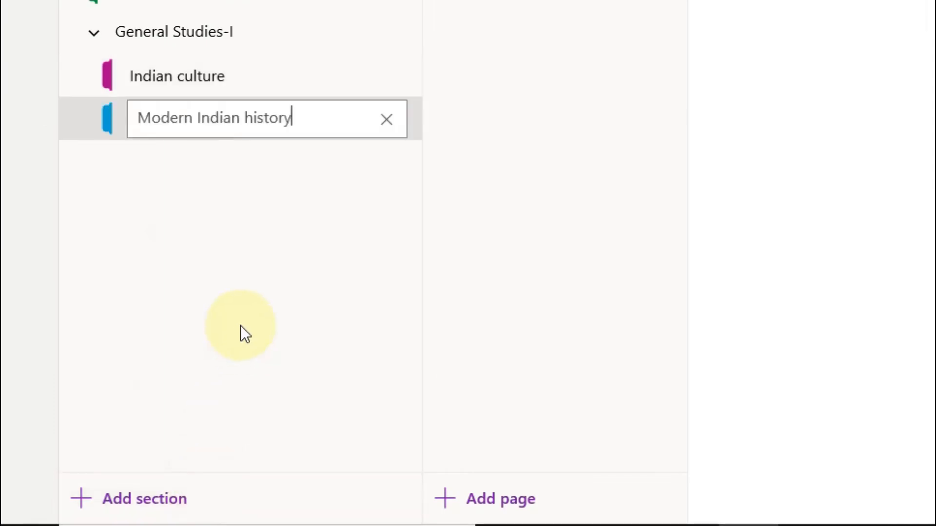
pyautogui.press('Return')
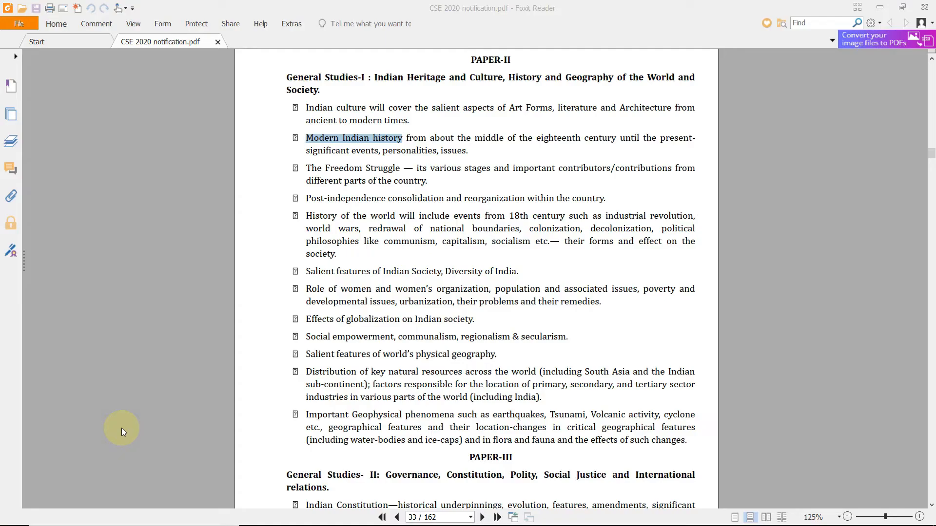
# Add sections named "The Freedom Struggle" and "Post-independence consolidation and reorganization" to General Studies-I, copying both names from the PDF
pyautogui.moveTo(308, 166); pyautogui.dragTo(400, 171)
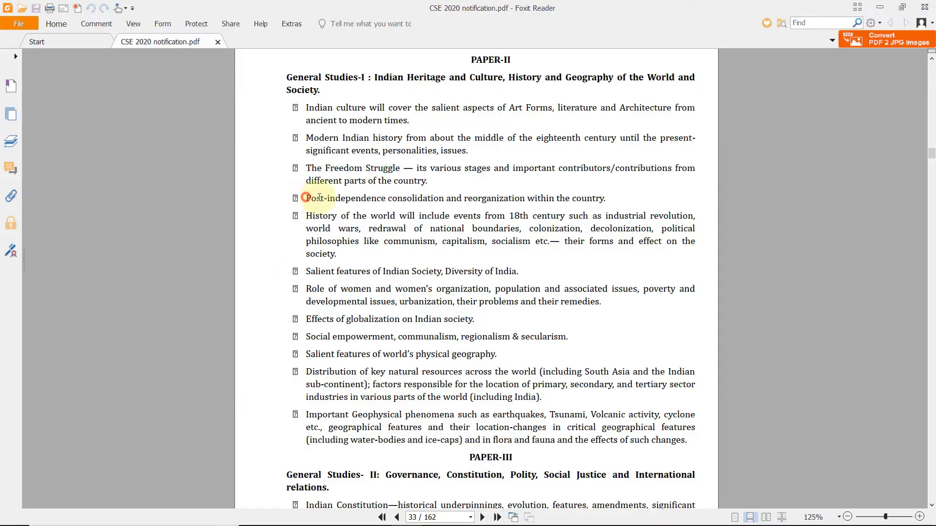
pyautogui.moveTo(308, 197); pyautogui.dragTo(529, 201)
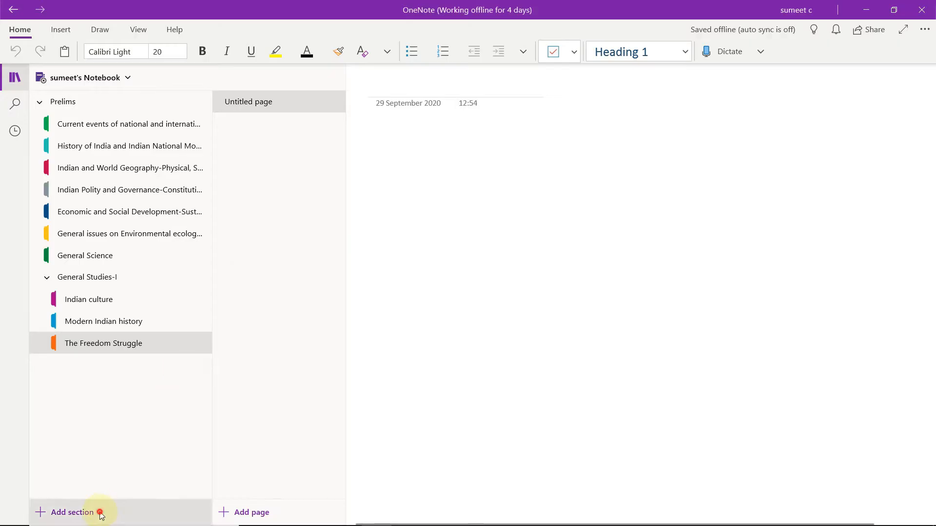
pyautogui.click(72, 513)
pyautogui.write('Post-independence consolidation and reorganization')
pyautogui.press('Return')
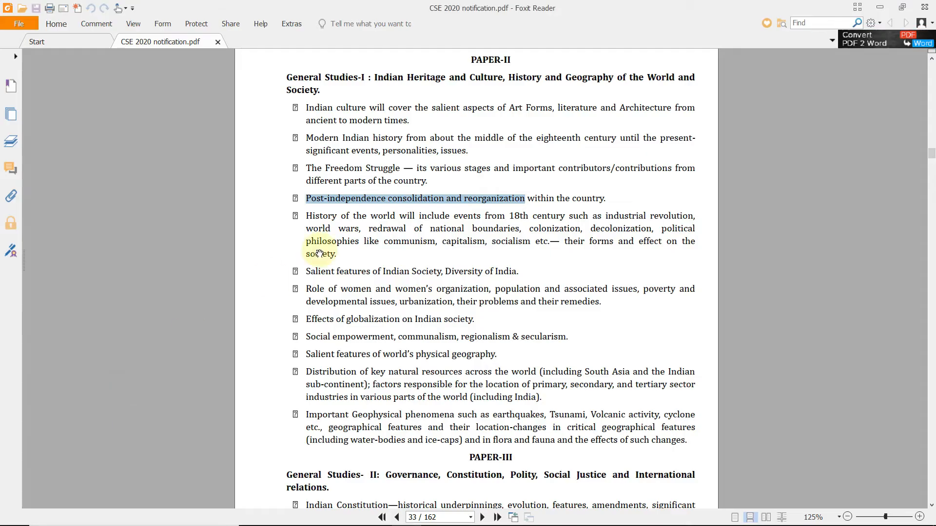
# Add a section named "History of the world will include events from 18th century" to General Studies-I, copied from the PDF
pyautogui.moveTo(306, 213); pyautogui.dragTo(560, 216)
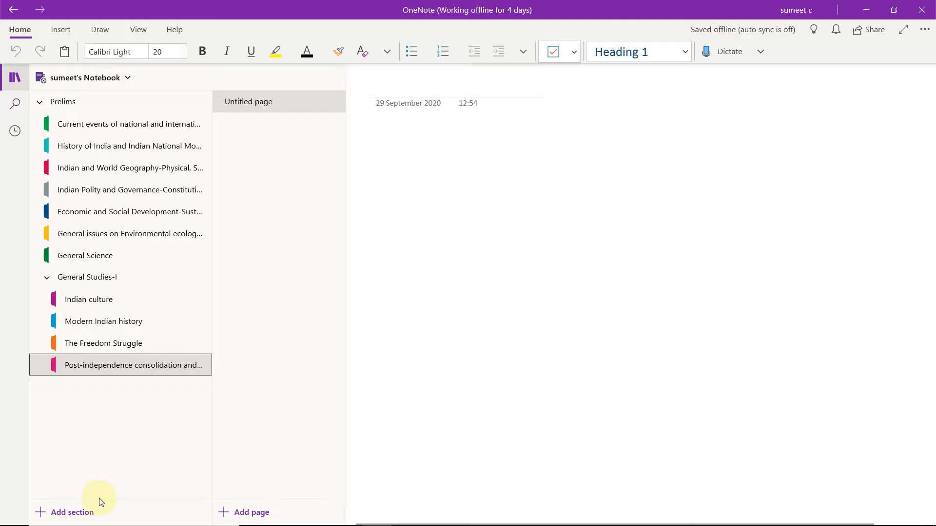
pyautogui.click(99, 503)
pyautogui.write('History of the world will include events from 18th century')
pyautogui.press('Return')
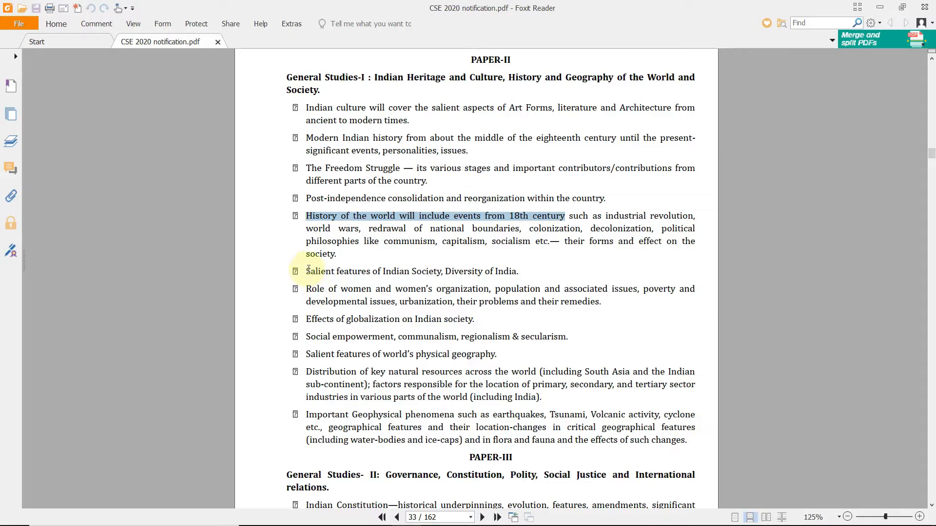
# Add a section named "Salient features of Indian Society" to General Studies-I, copying the name from the PDF
pyautogui.moveTo(305, 271); pyautogui.dragTo(444, 272)
pyautogui.click(73, 512)
pyautogui.write('Salient features of Indian Society')
pyautogui.press('Return')
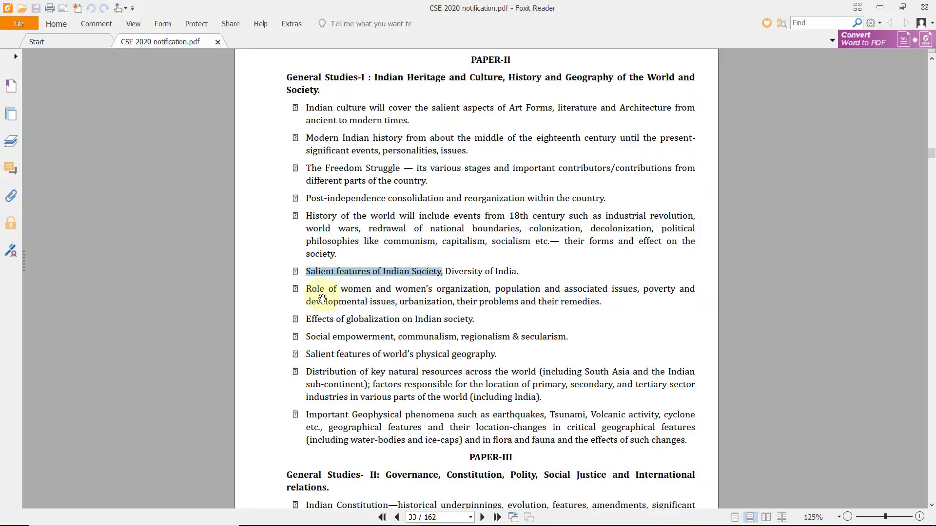
# Add sections "Role of women and women's organization, population and associated issues" and "Effects of globalization" to General Studies-I from the PDF
pyautogui.moveTo(306, 288); pyautogui.dragTo(565, 290)
pyautogui.moveTo(565, 290); pyautogui.dragTo(606, 290)
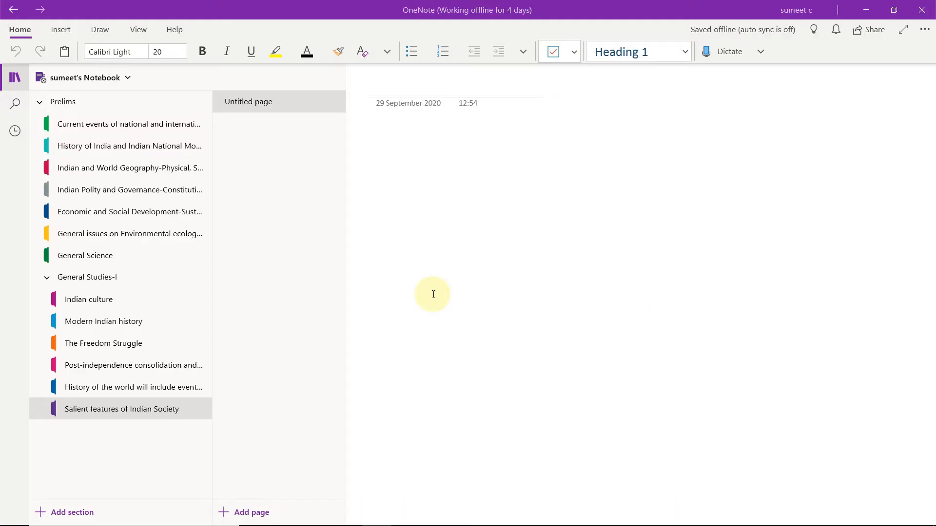
pyautogui.click(72, 512)
pyautogui.write("Role of women and women's organization, population and associated issues")
pyautogui.press('Return')
pyautogui.moveTo(306, 317); pyautogui.dragTo(444, 317)
pyautogui.click(138, 513)
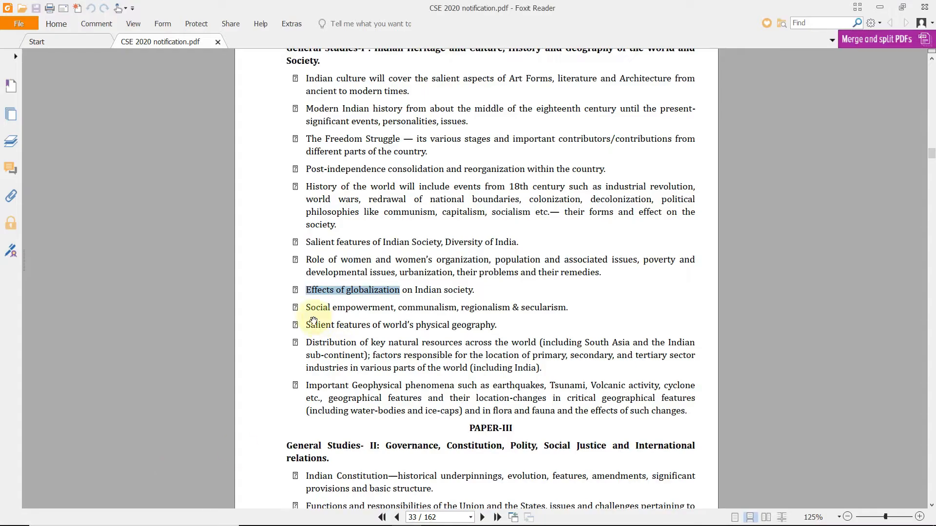
# Add a section from the PDF's social empowerment line to General Studies-I and shorten its name to "Social empowerment"
pyautogui.moveTo(306, 307); pyautogui.dragTo(559, 308)
pyautogui.hotkey('ctrl', 'c')
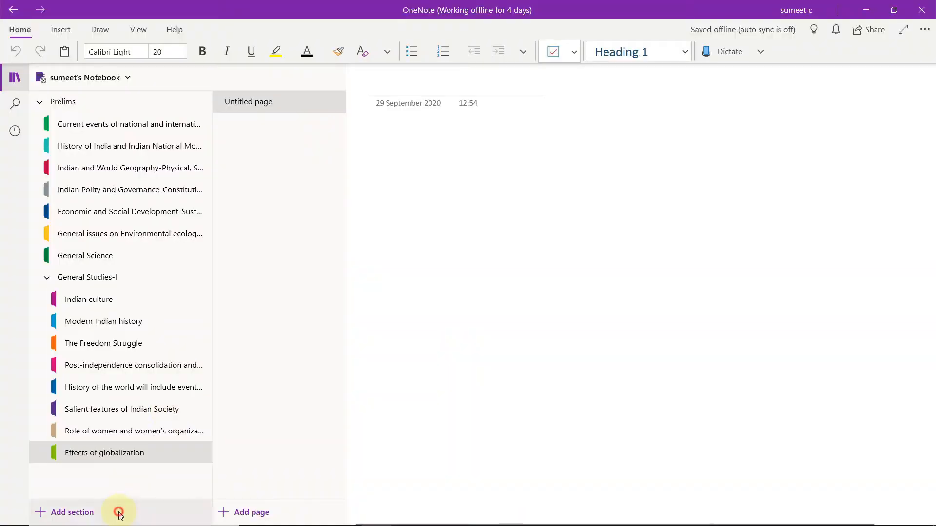
pyautogui.click(119, 510)
pyautogui.rightClick(110, 472)
pyautogui.click(167, 385)
pyautogui.hotkey('ctrl', 'v')
pyautogui.click(139, 473)
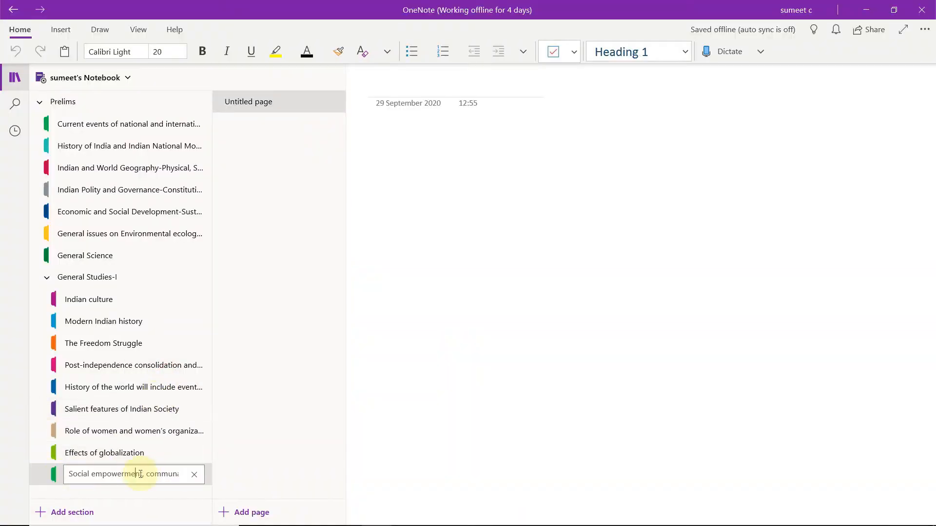
pyautogui.write('t')
pyautogui.press('Return')
pyautogui.rightClick(172, 474)
pyautogui.click(230, 388)
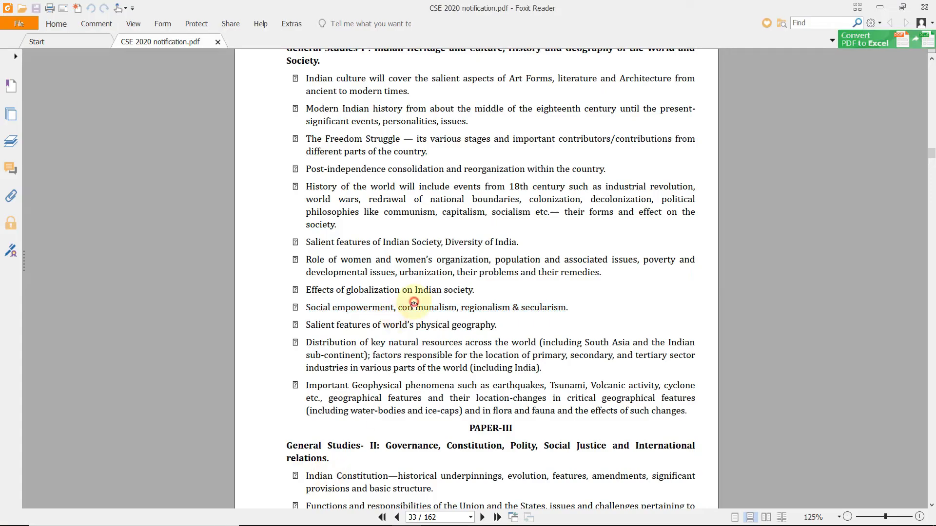
# Copy "communalism" and "regionalism" from the PDF and add a separate section for each to General Studies-I
pyautogui.doubleClick(428, 307)
pyautogui.click(73, 512)
pyautogui.write('communalism')
pyautogui.doubleClick(546, 307)
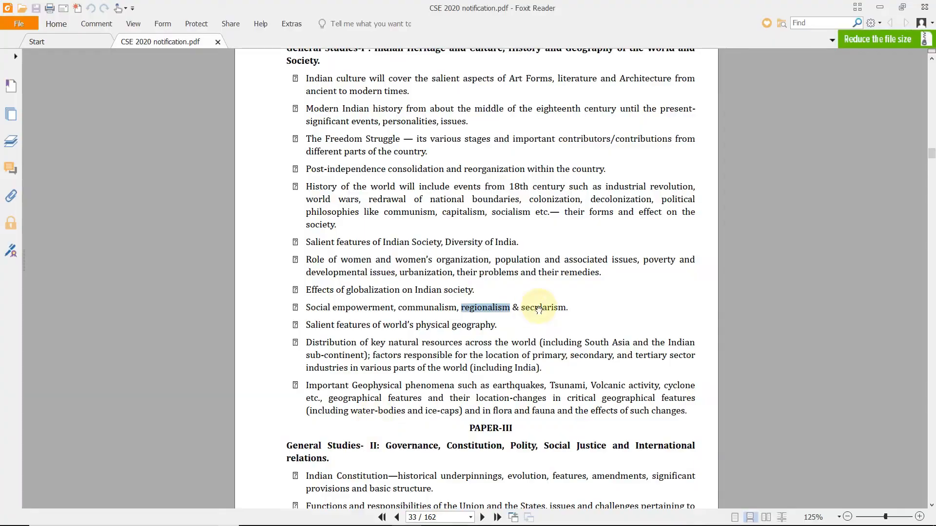
pyautogui.click(73, 512)
pyautogui.write('regionalism')
pyautogui.press('Return')
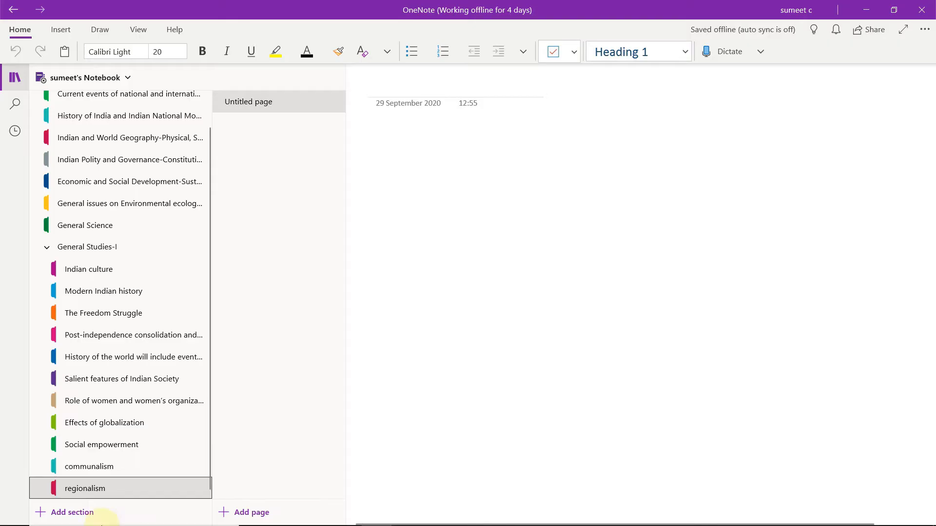
# Add sections "secularism" and "world’s physical geography" to General Studies-I, copying the names from the PDF
pyautogui.click(72, 513)
pyautogui.write('secularism')
pyautogui.press('Return')
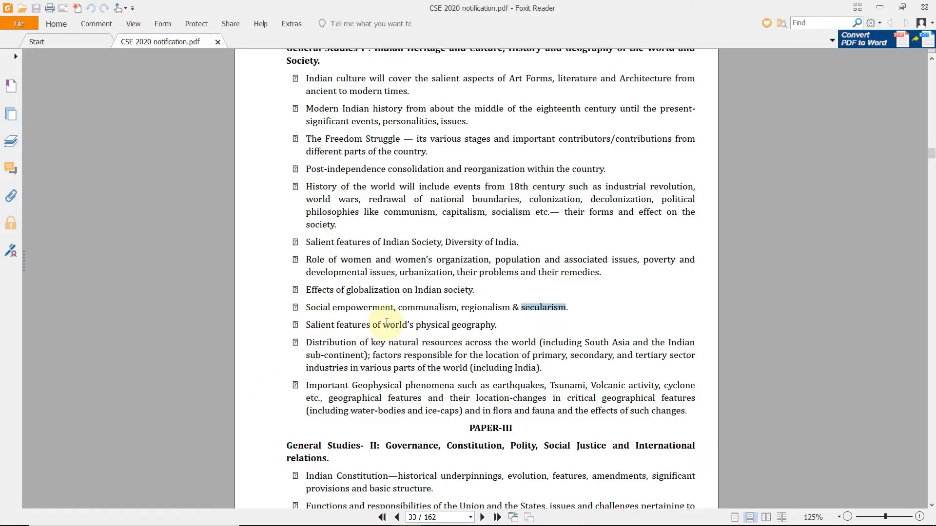
pyautogui.moveTo(382, 326); pyautogui.dragTo(497, 326)
pyautogui.click(136, 510)
pyautogui.write('world’s physical geography')
pyautogui.press('Return')
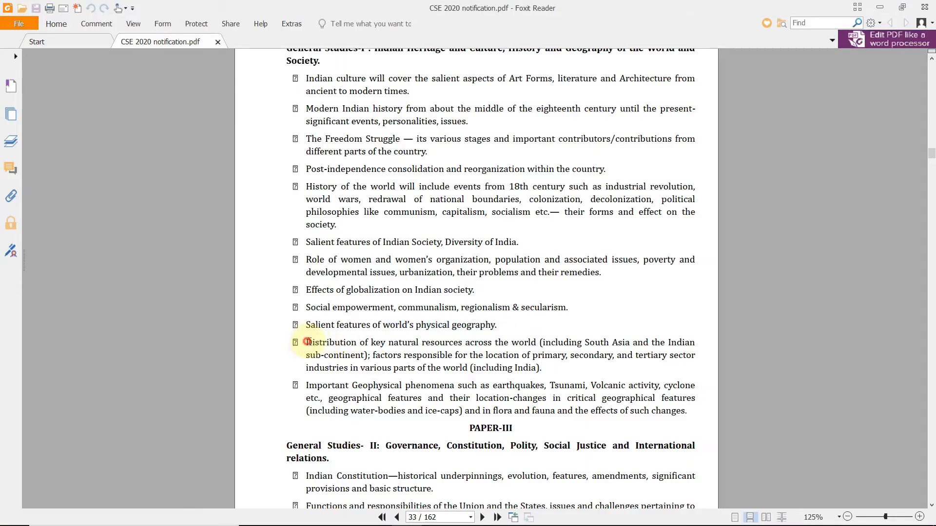
# Add sections "Distribution of key natural resources across the world" and "factors responsible for the location of primary, secondary, and tertiary sector industries" to General Studies-I
pyautogui.moveTo(312, 341); pyautogui.dragTo(544, 343)
pyautogui.click(162, 512)
pyautogui.write('Distribution of key natural resources across the world')
pyautogui.press('Return')
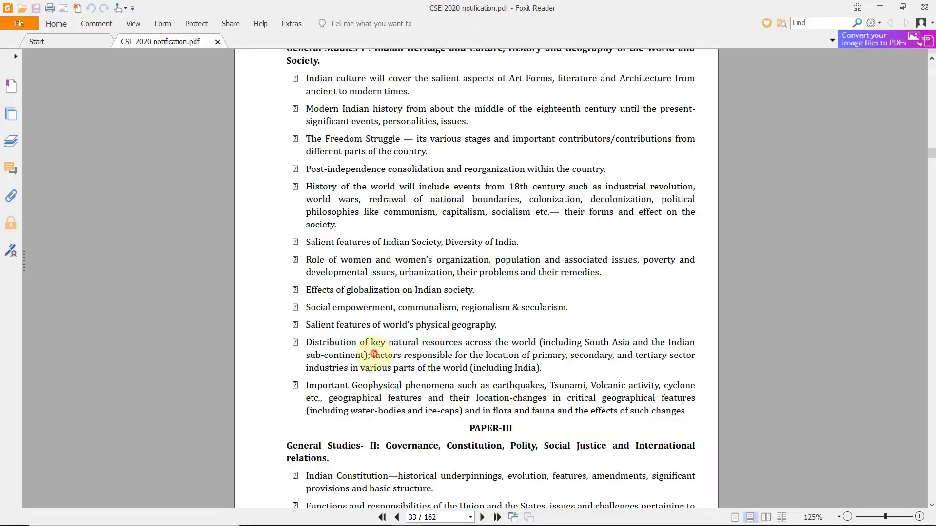
pyautogui.moveTo(365, 356); pyautogui.dragTo(358, 376)
pyautogui.click(121, 512)
pyautogui.write('factors responsible for the location of primary, secondary, and tertiary sector industries')
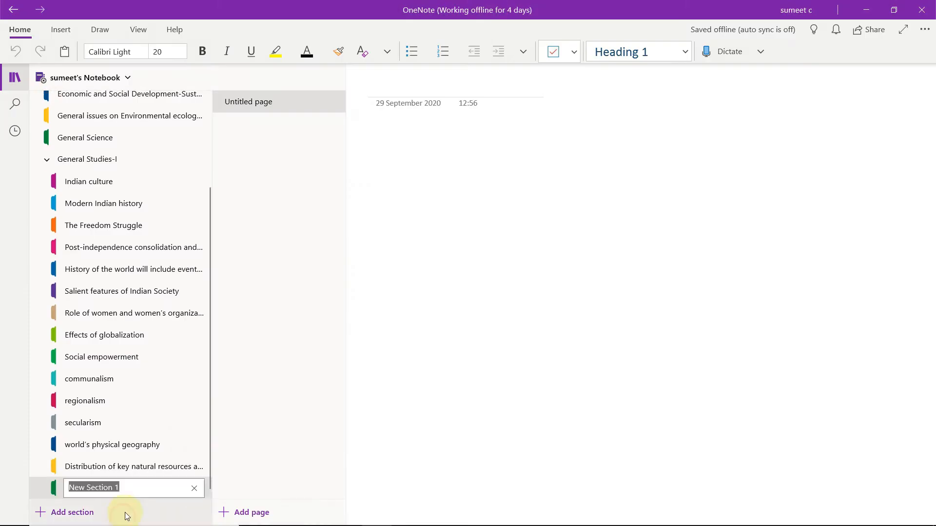
pyautogui.press('Return')
# Copy "Geophysical phenomena" from the PDF and add it as the last section of General Studies-I
pyautogui.hotkey('alt', 'Tab')
pyautogui.moveTo(350, 383); pyautogui.dragTo(477, 383)
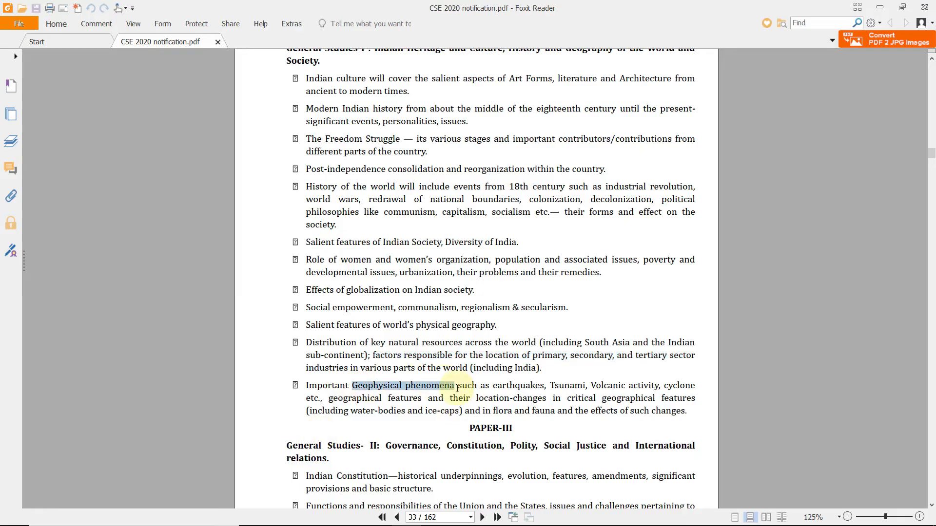
pyautogui.hotkey('ctrl', 'c')
pyautogui.hotkey('alt', 'Tab')
pyautogui.click(168, 512)
pyautogui.hotkey('ctrl', 'v')
pyautogui.press('Return')
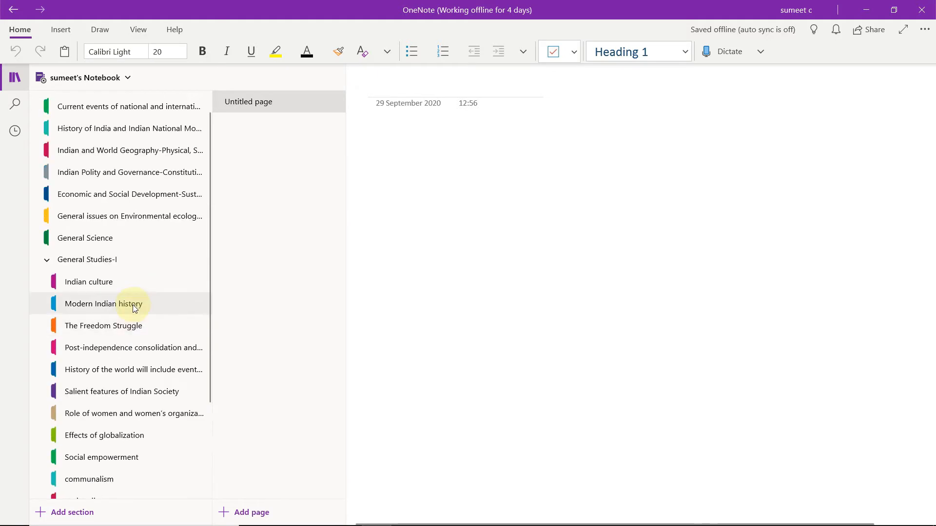
# Review the General Studies-I sections in OneNote and compare them with the GS and Prelims notebook stacks in Evernote
pyautogui.scroll(-2, 98, 301)
pyautogui.click(157, 264)
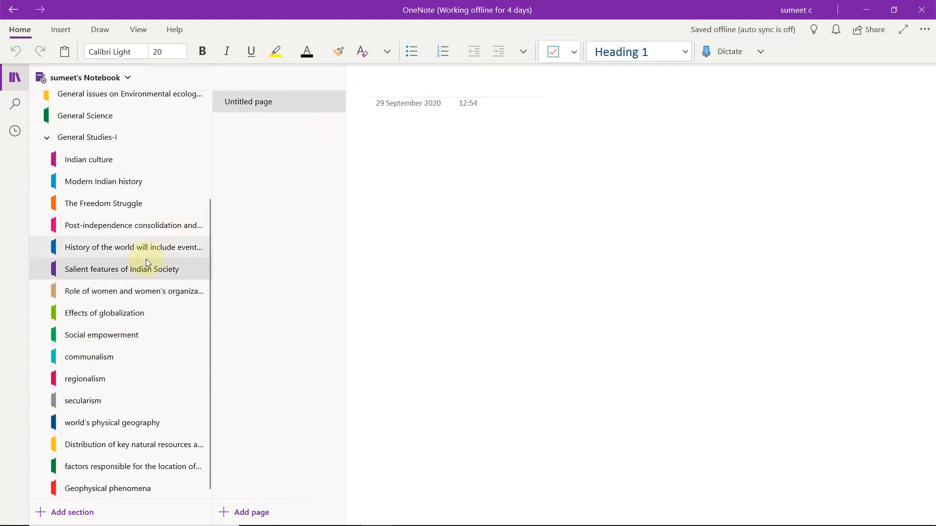
pyautogui.click(129, 361)
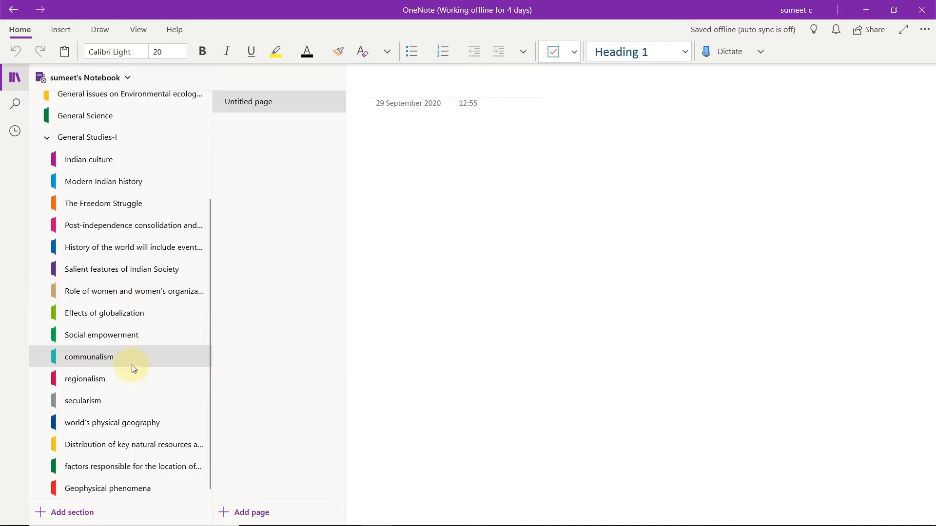
pyautogui.click(432, 514)
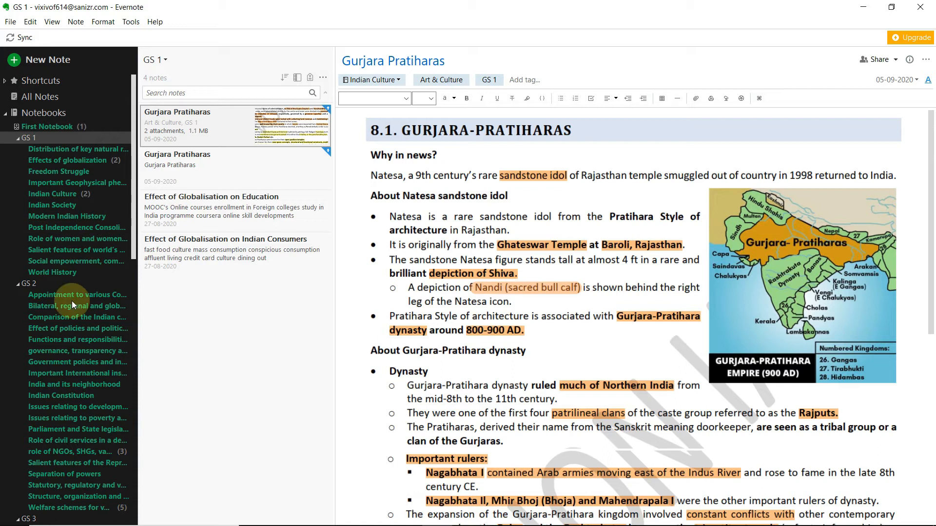
pyautogui.scroll(-12, 74, 349)
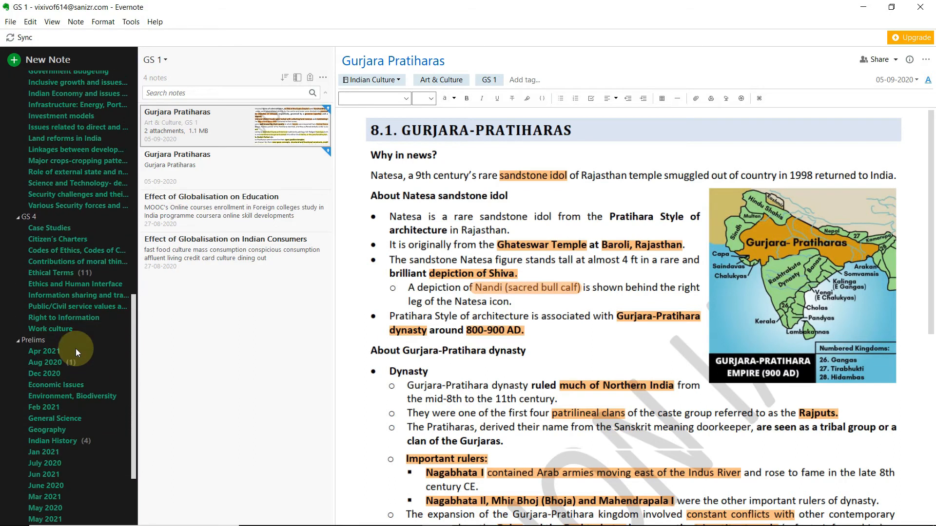
pyautogui.scroll(15, 77, 348)
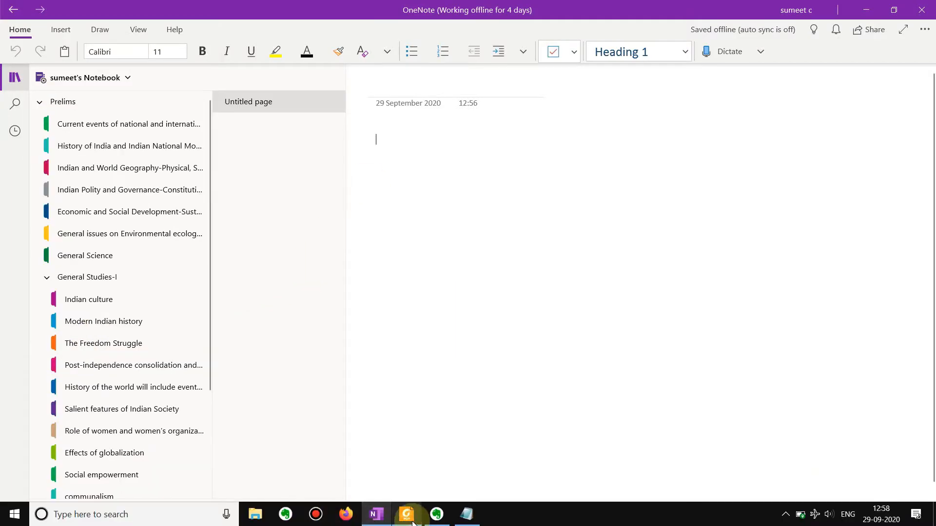
# Copy the Paper-III heading from the PDF and add a section group named "General Studies- II" in the OneNote notebook
pyautogui.click(410, 514)
pyautogui.scroll(-3, 264, 308)
pyautogui.scroll(-2, 264, 308)
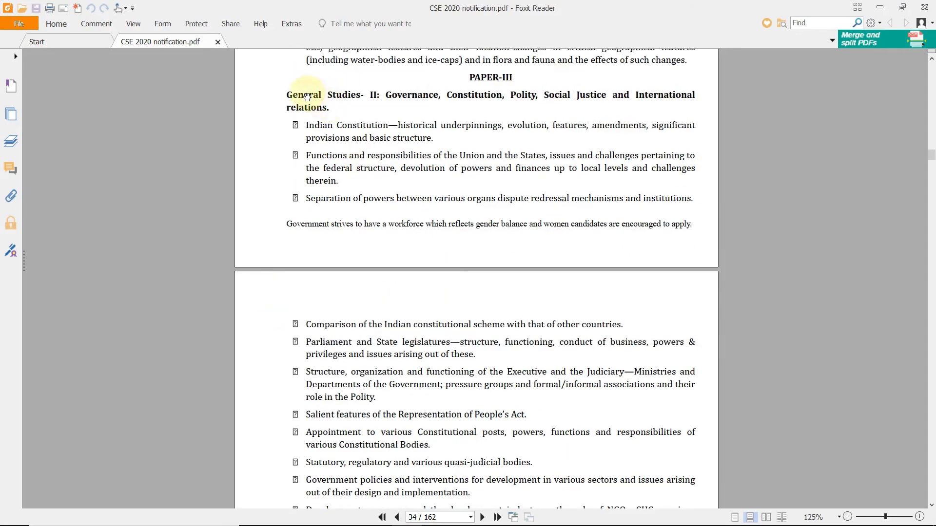
pyautogui.moveTo(288, 93); pyautogui.dragTo(381, 99)
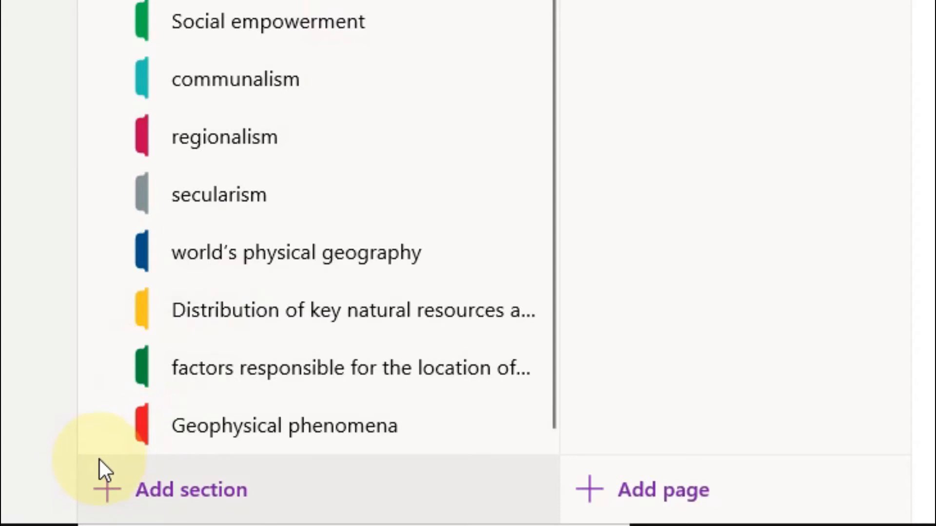
pyautogui.click(100, 460)
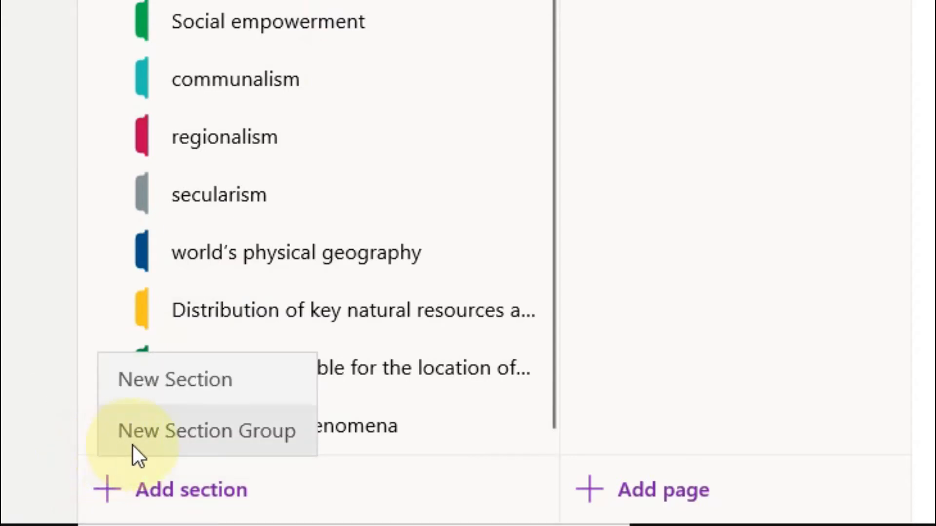
pyautogui.click(161, 441)
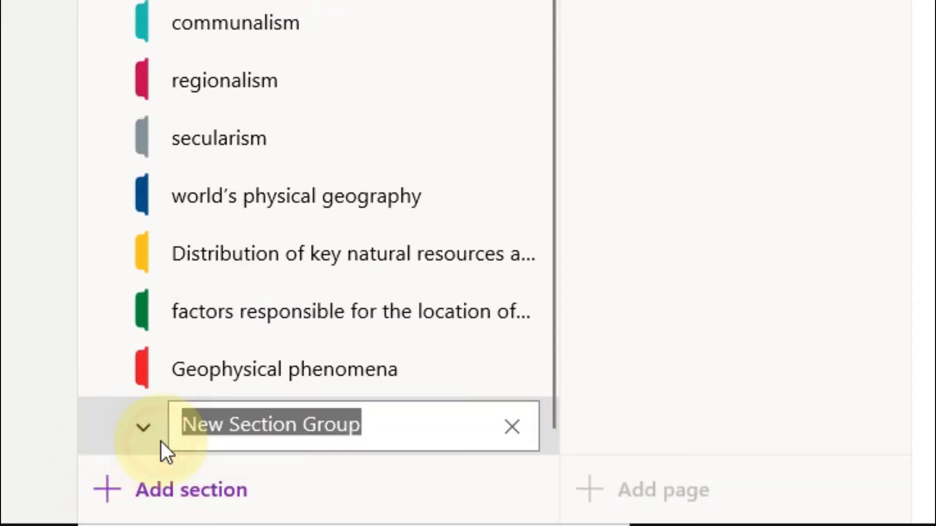
pyautogui.write('General Studies- II')
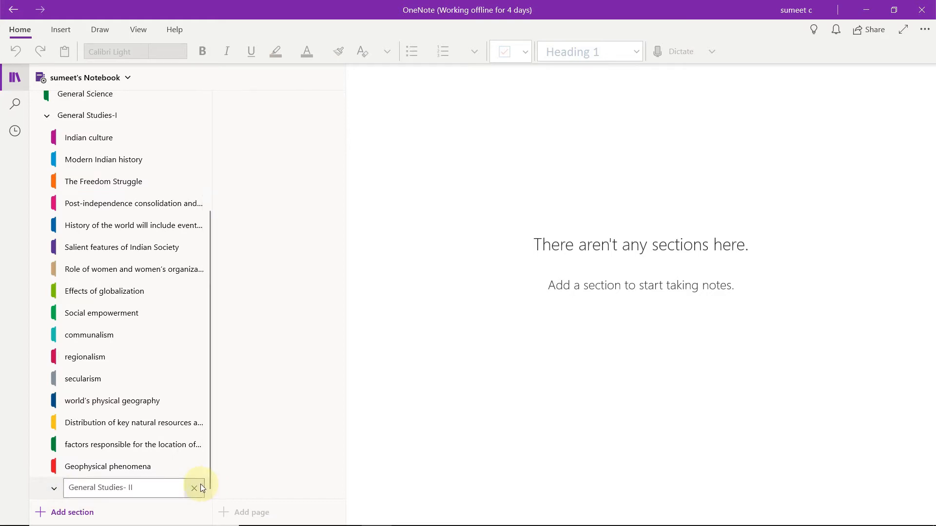
pyautogui.press('Return')
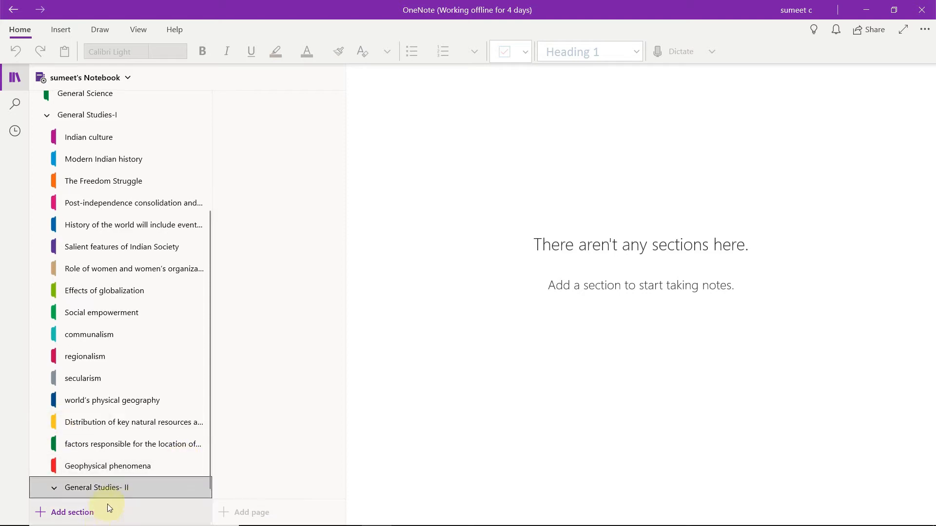
# Copy "Indian Constitution" from the PDF and add it as the first section of General Studies- II
pyautogui.hotkey('alt', 'Tab')
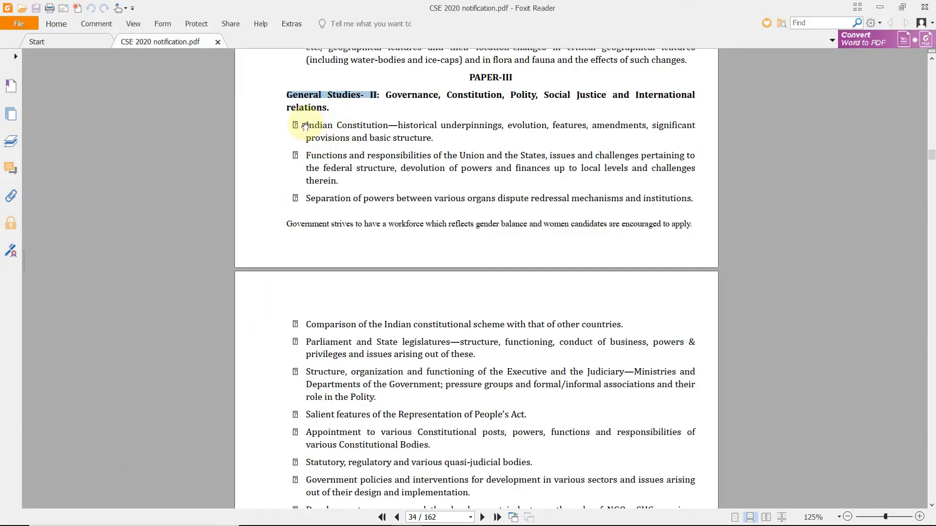
pyautogui.moveTo(306, 125); pyautogui.dragTo(367, 125)
pyautogui.hotkey('ctrl', 'c')
pyautogui.hotkey('alt', 'Tab')
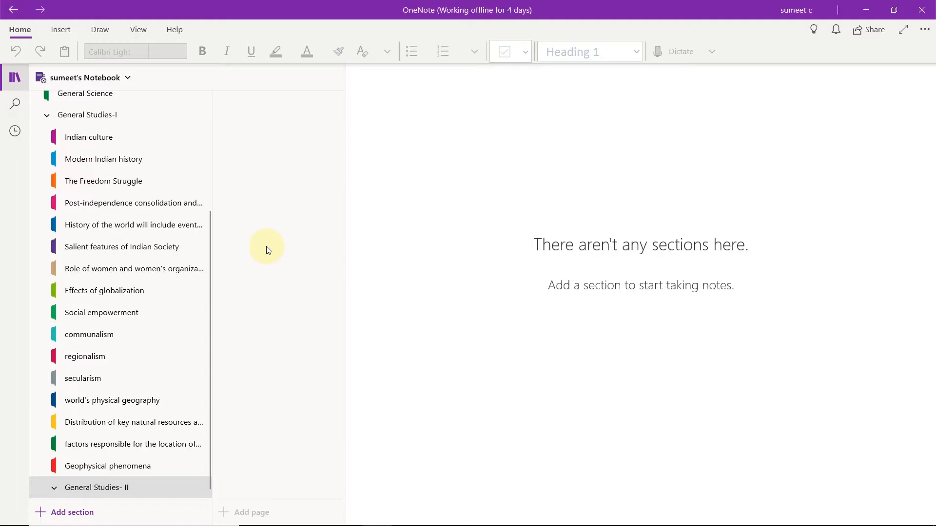
pyautogui.click(98, 511)
pyautogui.hotkey('ctrl', 'v')
pyautogui.press('Return')
# Add sections "Functions and responsibilities of the Union and the States" and "Separation of powers between various organs dispute redressal mechanisms" to General Studies- II
pyautogui.hotkey('alt', 'Tab')
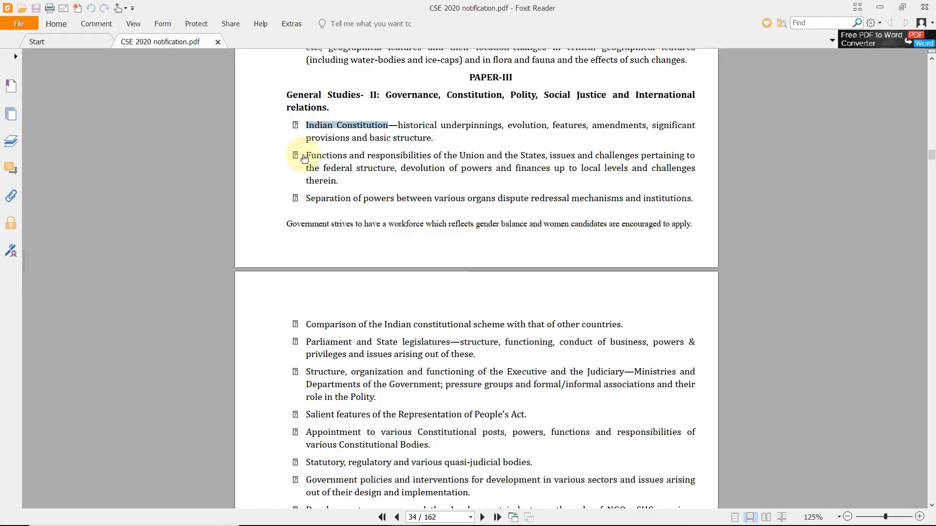
pyautogui.moveTo(307, 155); pyautogui.dragTo(546, 155)
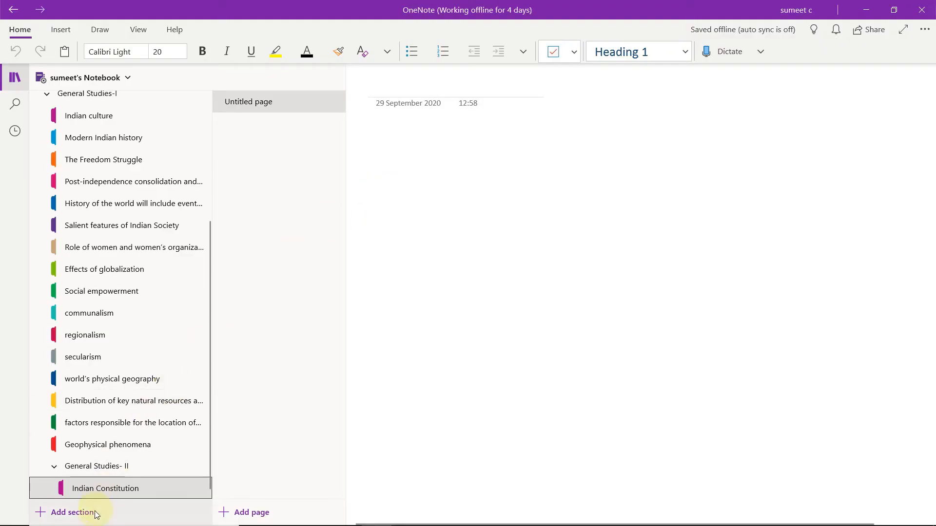
pyautogui.click(72, 513)
pyautogui.hotkey('ctrl', 'v')
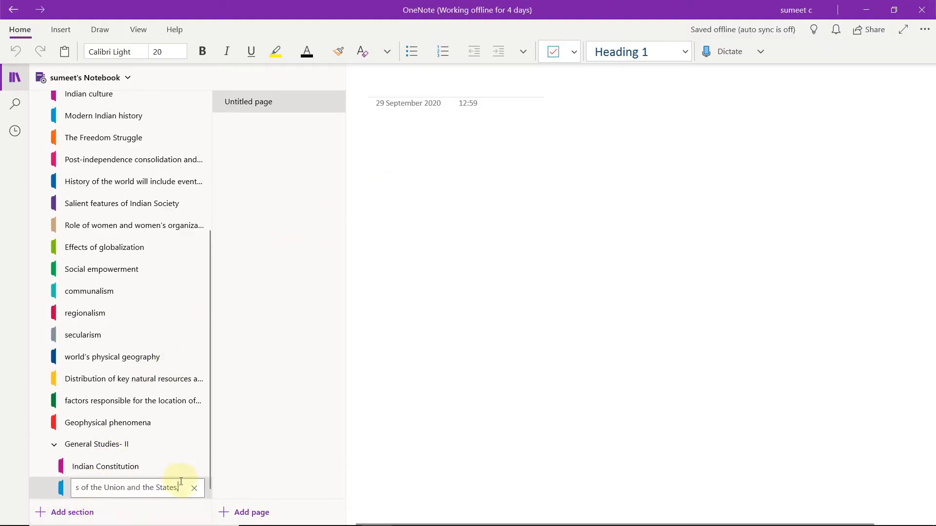
pyautogui.hotkey('alt', 'Tab')
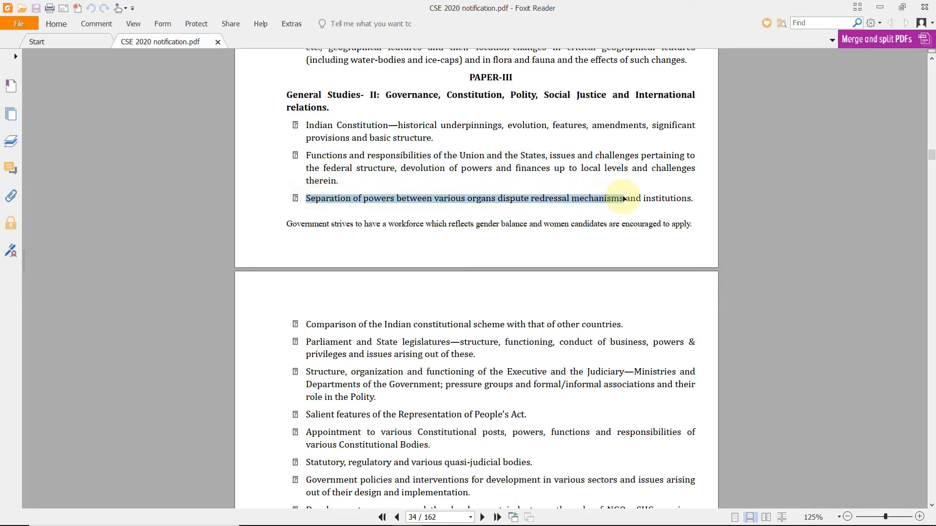
pyautogui.hotkey('alt', 'Tab')
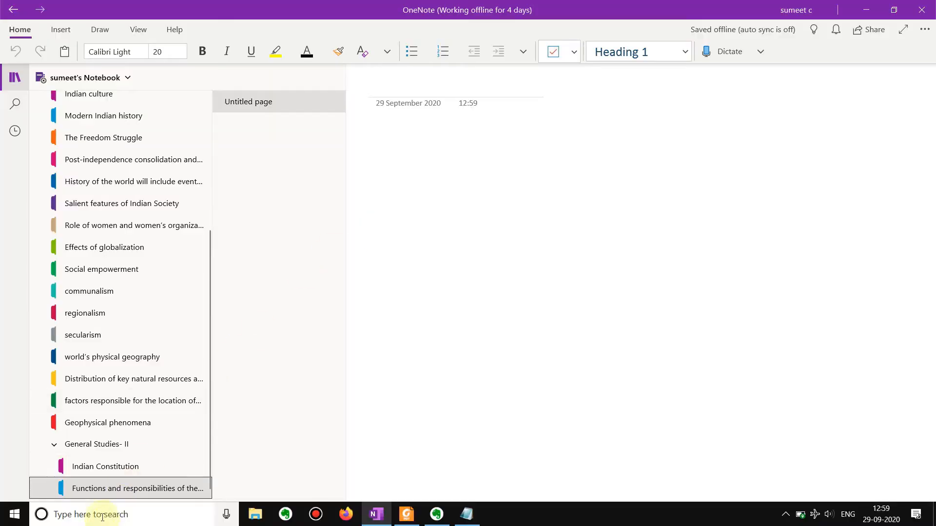
pyautogui.click(111, 514)
pyautogui.hotkey('ctrl', 'v')
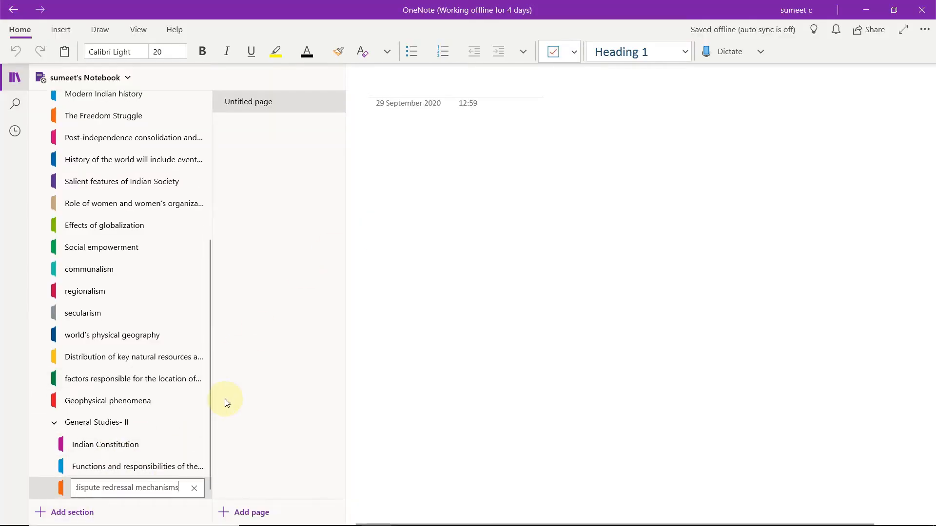
# Add sections from the PDF for the comparison of the Indian constitutional scheme and for "Parliament and State legislatures" to General Studies- II
pyautogui.hotkey('alt', 'Tab')
pyautogui.scroll(-3, 331, 138)
pyautogui.hotkey('alt', 'Tab')
pyautogui.hotkey('alt', 'Tab')
pyautogui.hotkey('alt', 'Tab')
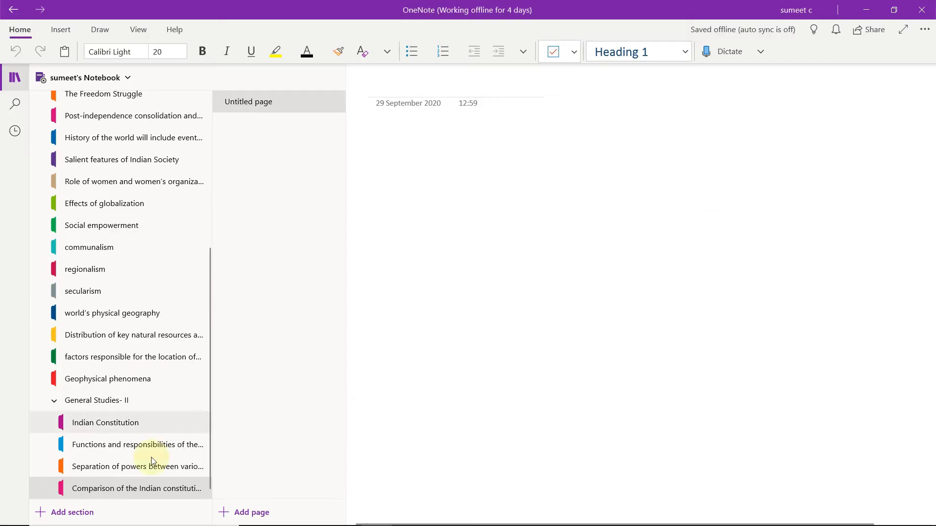
pyautogui.click(137, 511)
pyautogui.hotkey('ctrl', 'v')
# Add sections "Structure, organization and functioning of the Executive and the Judiciary" and "Salient features of the Representation of People’s Act" to General Studies- II
pyautogui.hotkey('alt', 'Tab')
pyautogui.moveTo(304, 167); pyautogui.dragTo(534, 171)
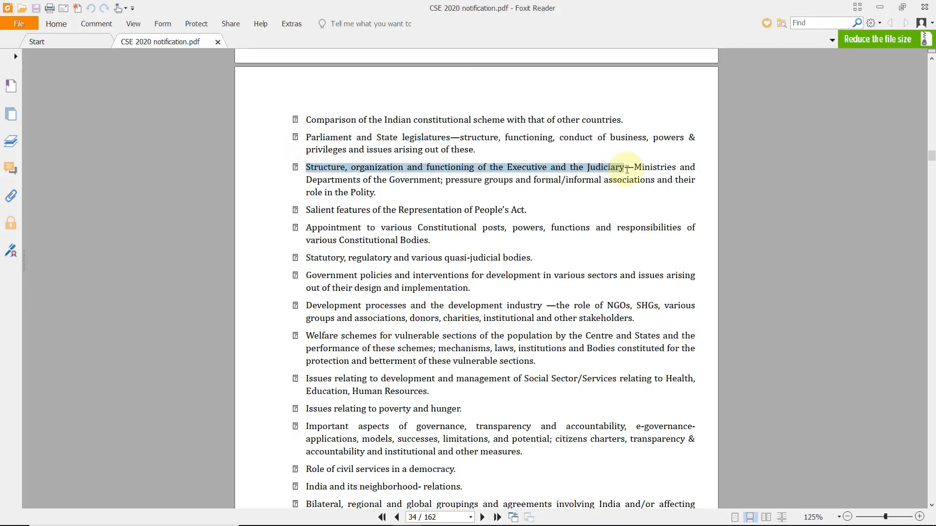
pyautogui.hotkey('alt', 'Tab')
pyautogui.click(92, 510)
pyautogui.hotkey('ctrl', 'v')
pyautogui.hotkey('alt', 'Tab')
pyautogui.moveTo(304, 210); pyautogui.dragTo(523, 209)
pyautogui.hotkey('alt', 'Tab')
pyautogui.click(95, 509)
pyautogui.hotkey('ctrl', 'v')
# Add sections to General Studies- II for the PDF's lines on appointment to various Constitutional posts and on statutory, regulatory and various quasi-judicial bodies
pyautogui.hotkey('alt', 'Tab')
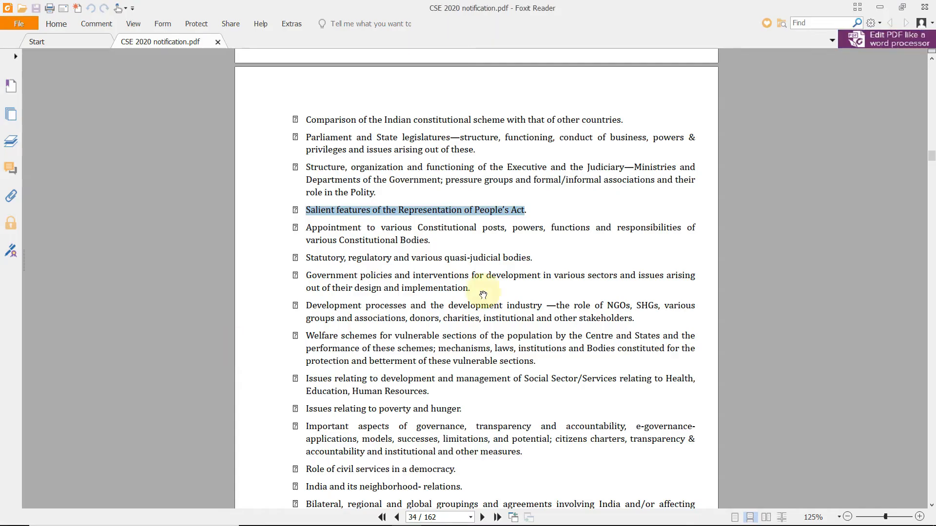
pyautogui.moveTo(306, 227); pyautogui.dragTo(589, 228)
pyautogui.hotkey('ctrl', 'c')
pyautogui.hotkey('alt', 'Tab')
pyautogui.click(88, 510)
pyautogui.hotkey('ctrl', 'v')
pyautogui.hotkey('alt', 'Tab')
pyautogui.moveTo(307, 258); pyautogui.dragTo(532, 259)
pyautogui.hotkey('ctrl', 'c')
pyautogui.hotkey('alt', 'Tab')
pyautogui.click(93, 510)
pyautogui.hotkey('ctrl', 'v')
# Add sections to General Studies- II for the PDF's lines on government policies and interventions for development and on development processes and the development industry
pyautogui.hotkey('alt', 'Tab')
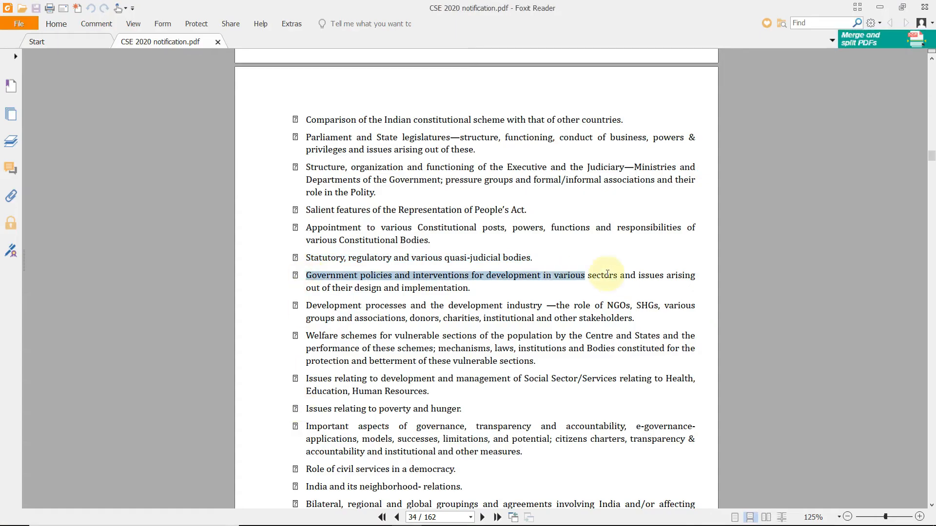
pyautogui.hotkey('ctrl', 'c')
pyautogui.hotkey('alt', 'Tab')
pyautogui.click(93, 510)
pyautogui.hotkey('ctrl', 'v')
pyautogui.hotkey('alt', 'Tab')
pyautogui.moveTo(306, 305); pyautogui.dragTo(525, 304)
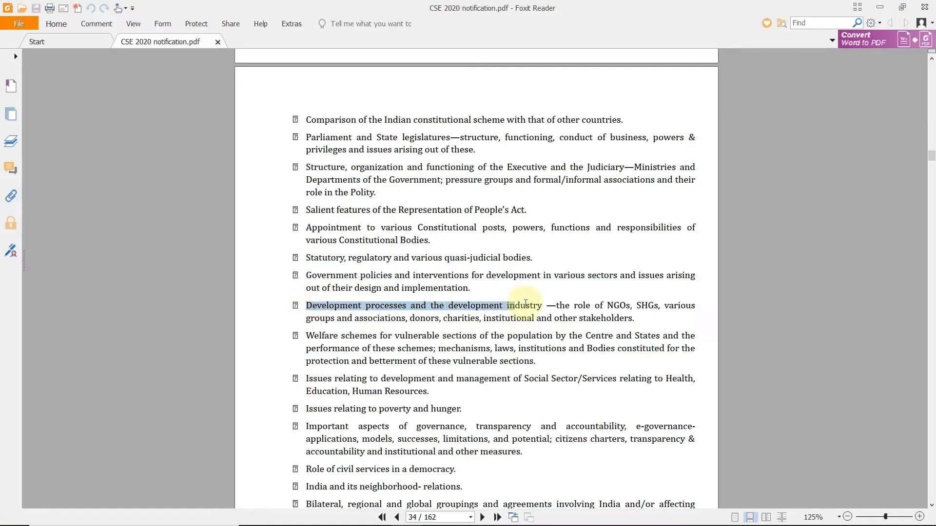
pyautogui.hotkey('ctrl', 'c')
pyautogui.hotkey('alt', 'Tab')
pyautogui.click(92, 510)
pyautogui.hotkey('ctrl', 'v')
# Copy the welfare schemes for vulnerable sections topic from the PDF and add it as a section of General Studies- II
pyautogui.hotkey('alt', 'Tab')
pyautogui.scroll(-3, 441, 191)
pyautogui.moveTo(306, 189); pyautogui.dragTo(442, 191)
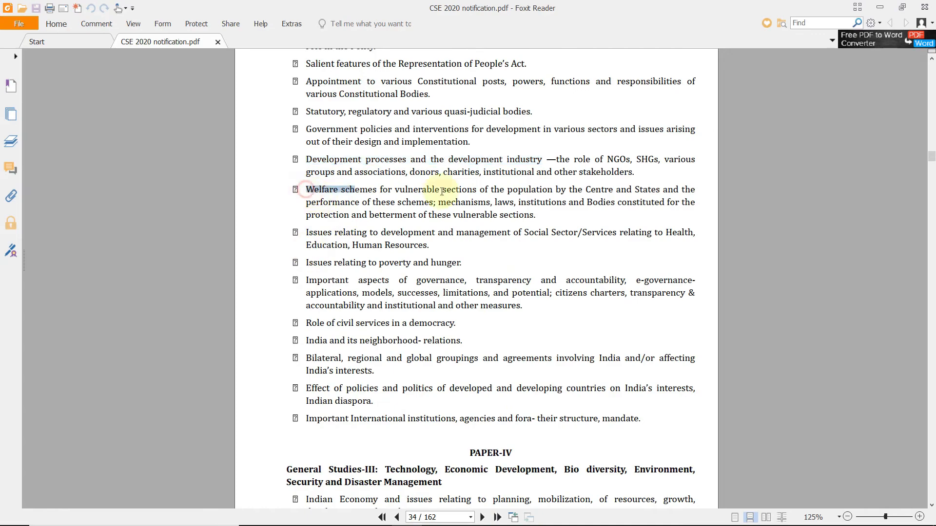
pyautogui.hotkey('ctrl', 'c')
pyautogui.hotkey('alt', 'Tab')
pyautogui.click(93, 510)
pyautogui.hotkey('ctrl', 'v')
# Add another section to General Studies- II and try to name it with the PDF's line on development and management of Social Sector/Services
pyautogui.hotkey('alt', 'Tab')
pyautogui.moveTo(306, 232); pyautogui.dragTo(648, 239)
pyautogui.hotkey('ctrl', 'c')
pyautogui.hotkey('alt', 'Tab')
pyautogui.click(93, 510)
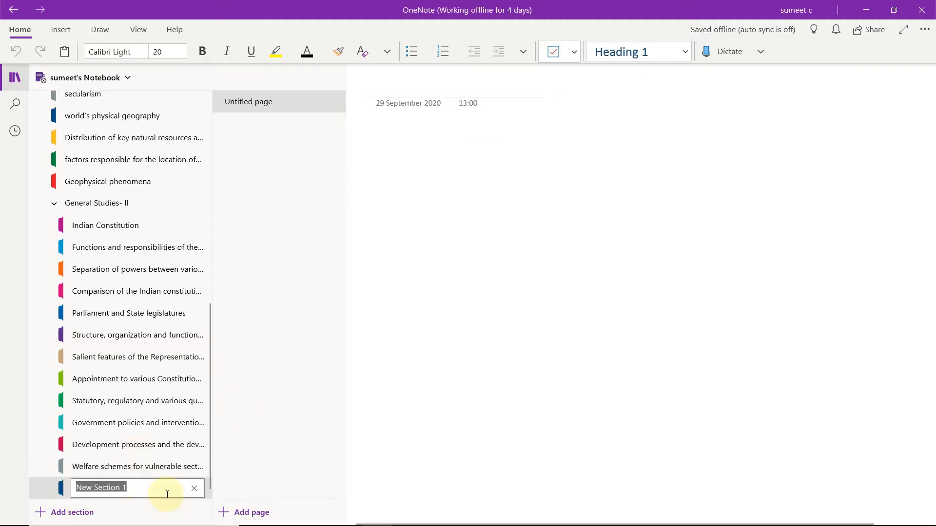
pyautogui.hotkey('ctrl', 'v')
# Copy "Issues relating to poverty and hunger" from the PDF and add it as a section of General Studies- II
pyautogui.hotkey('alt', 'Tab')
pyautogui.moveTo(306, 263); pyautogui.dragTo(459, 267)
pyautogui.hotkey('ctrl', 'c')
pyautogui.hotkey('alt', 'Tab')
pyautogui.click(519, 292)
pyautogui.click(122, 512)
pyautogui.hotkey('ctrl', 'v')
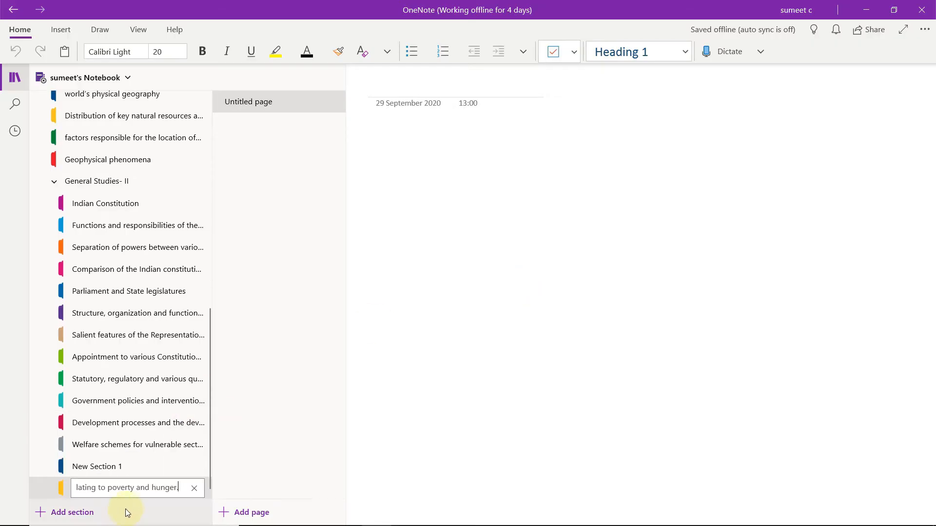
# Copy the Social Sector/Services topic from the PDF and rename New Section 1 "Issues relating to development and management of Social Sector Services"
pyautogui.hotkey('alt', 'Tab')
pyautogui.moveTo(307, 233); pyautogui.dragTo(554, 232)
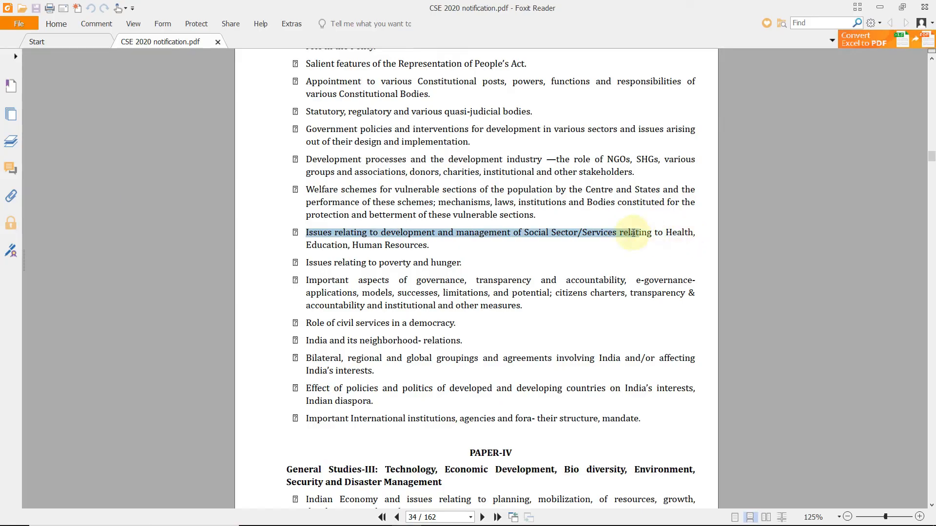
pyautogui.hotkey('ctrl', 'c')
pyautogui.hotkey('alt', 'Tab')
pyautogui.click(121, 475)
pyautogui.rightClick(122, 474)
pyautogui.click(162, 367)
pyautogui.hotkey('ctrl', 'v')
pyautogui.press('Return')
pyautogui.rightClick(145, 469)
pyautogui.click(182, 364)
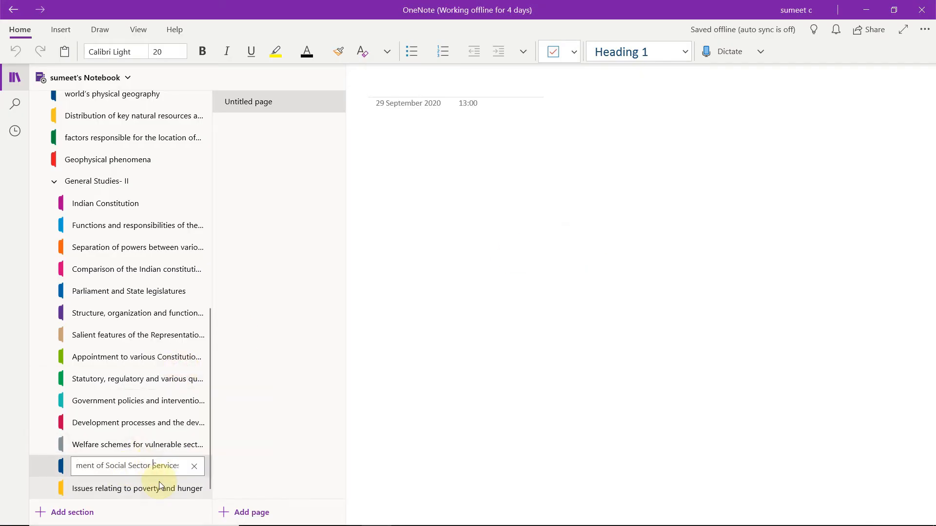
# Copy the PDF's line on important aspects of governance, transparency and accountability and add it as a section of General Studies- II
pyautogui.hotkey('alt', 'Tab')
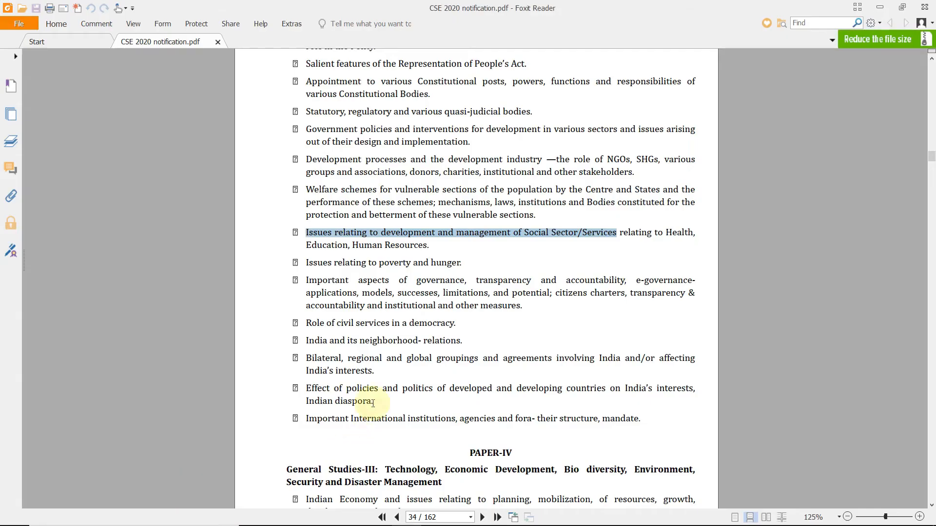
pyautogui.moveTo(306, 281); pyautogui.dragTo(568, 286)
pyautogui.moveTo(346, 291); pyautogui.dragTo(357, 293)
pyautogui.hotkey('ctrl', 'c')
pyautogui.hotkey('alt', 'Tab')
pyautogui.hotkey('ctrl', 'v')
# Copy "Role of civil services in a democracy." from the PDF and add it as a section of General Studies- II
pyautogui.hotkey('alt', 'Tab')
pyautogui.moveTo(306, 323); pyautogui.dragTo(455, 324)
pyautogui.hotkey('ctrl', 'c')
pyautogui.hotkey('alt', 'Tab')
pyautogui.click(126, 510)
pyautogui.hotkey('ctrl', 'v')
# Copy "India and its neighborhood" from the PDF and add it as a section of General Studies- II
pyautogui.hotkey('alt', 'Tab')
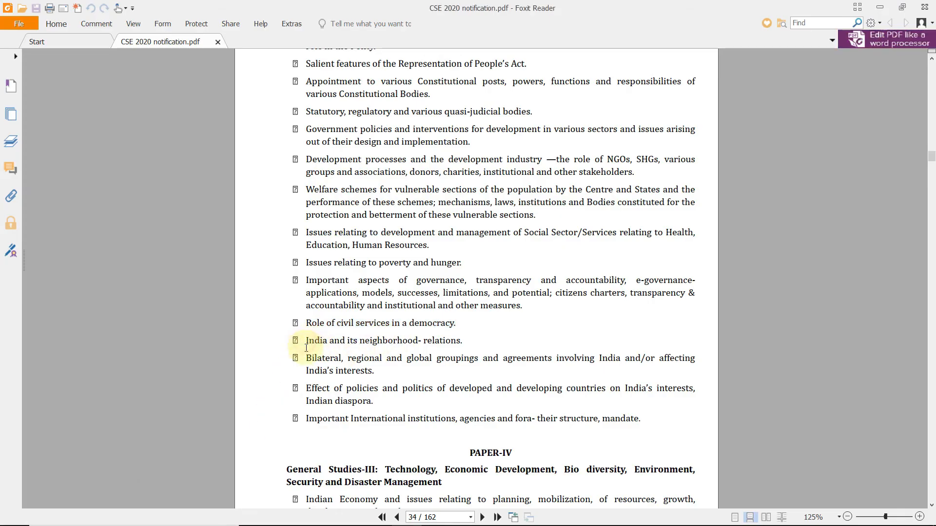
pyautogui.hotkey('ctrl', 'c')
pyautogui.hotkey('alt', 'Tab')
pyautogui.click(117, 509)
pyautogui.hotkey('ctrl', 'v')
# Copy the PDF's line on bilateral, regional and global groupings and add it as a section of General Studies- II
pyautogui.hotkey('alt', 'Tab')
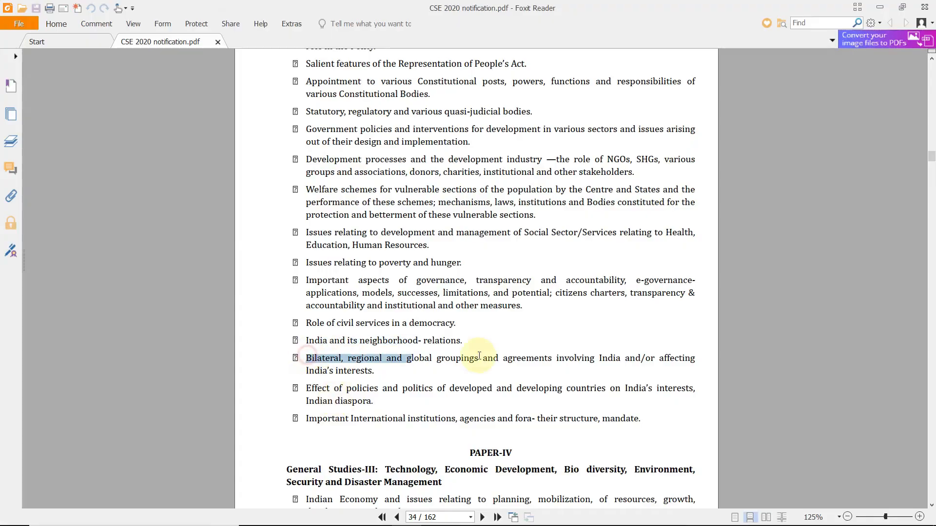
pyautogui.hotkey('ctrl', 'c')
pyautogui.hotkey('alt', 'Tab')
pyautogui.click(157, 512)
pyautogui.hotkey('ctrl', 'v')
# Add a General Studies- II section for the PDF's line on the effect of policies and politics of developed and developing countries
pyautogui.hotkey('alt', 'Tab')
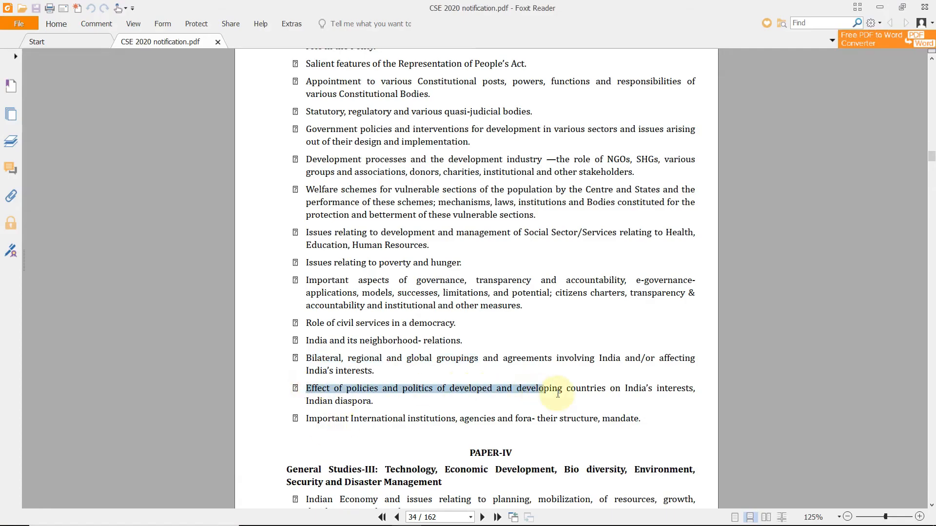
pyautogui.hotkey('ctrl', 'c')
pyautogui.hotkey('alt', 'Tab')
pyautogui.click(151, 511)
pyautogui.hotkey('ctrl', 'v')
# Copy "Important International institutions, agencies" from the PDF and add it as the last section of General Studies- II
pyautogui.hotkey('alt', 'Tab')
pyautogui.moveTo(306, 419); pyautogui.dragTo(514, 413)
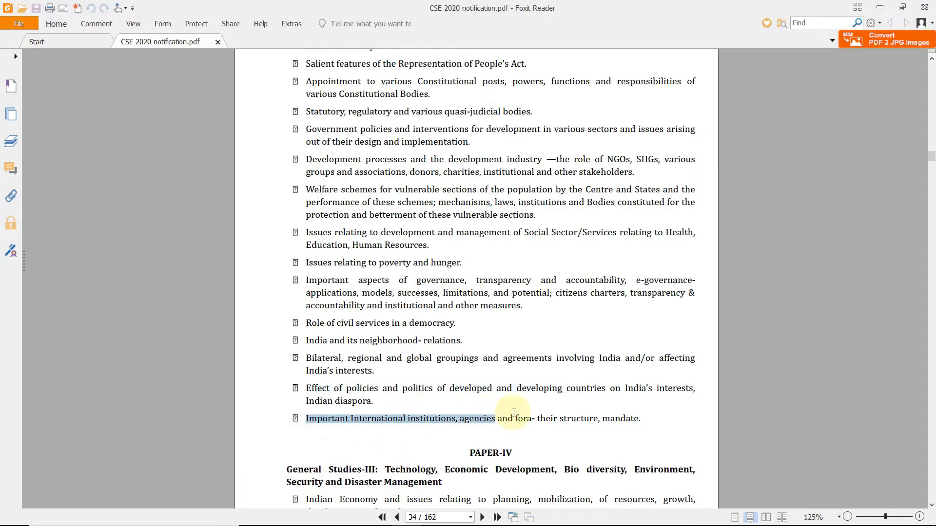
pyautogui.hotkey('ctrl', 'c')
pyautogui.hotkey('alt', 'Tab')
pyautogui.click(180, 511)
pyautogui.hotkey('ctrl', 'v')
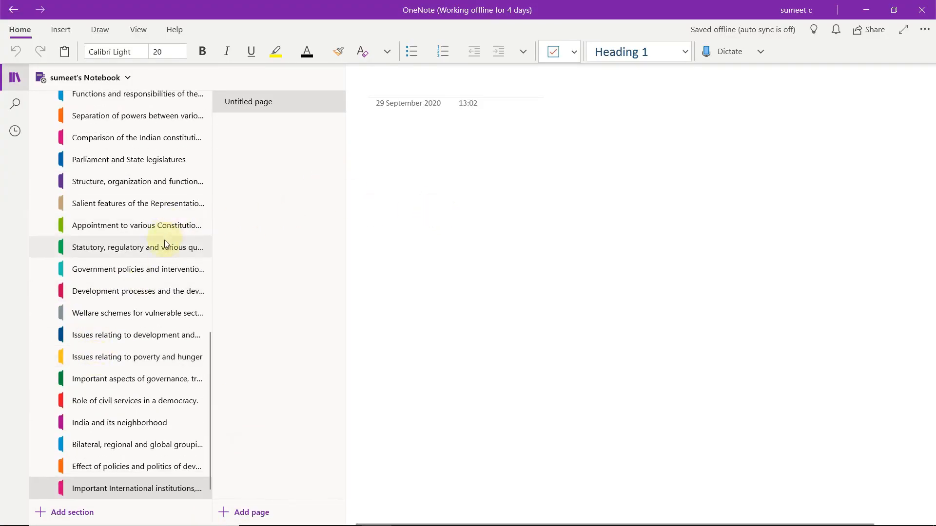
# Copy the "General Studies-III" heading from the PDF and create a section group with that name below the General Studies- II sections
pyautogui.scroll(10, 137, 320)
pyautogui.scroll(-4, 139, 321)
pyautogui.scroll(-6, 140, 324)
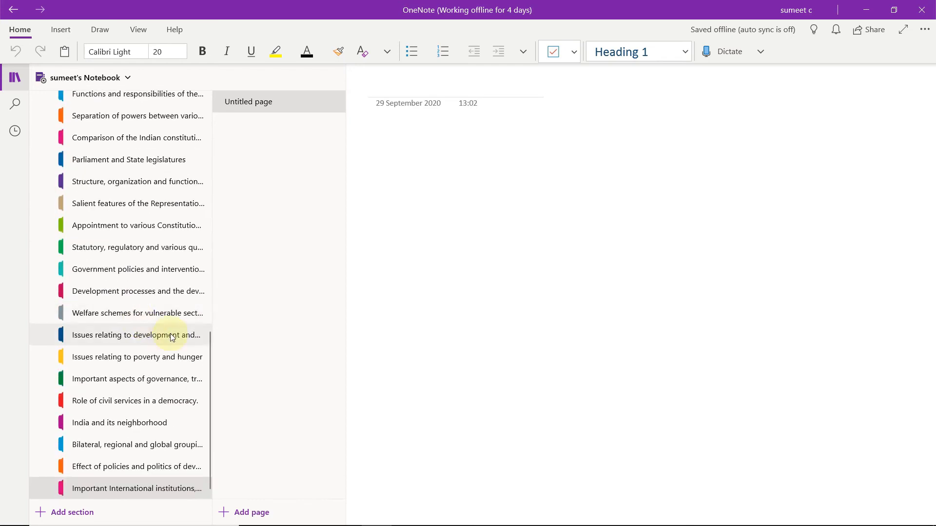
pyautogui.hotkey('alt', 'Tab')
pyautogui.scroll(-7, 276, 304)
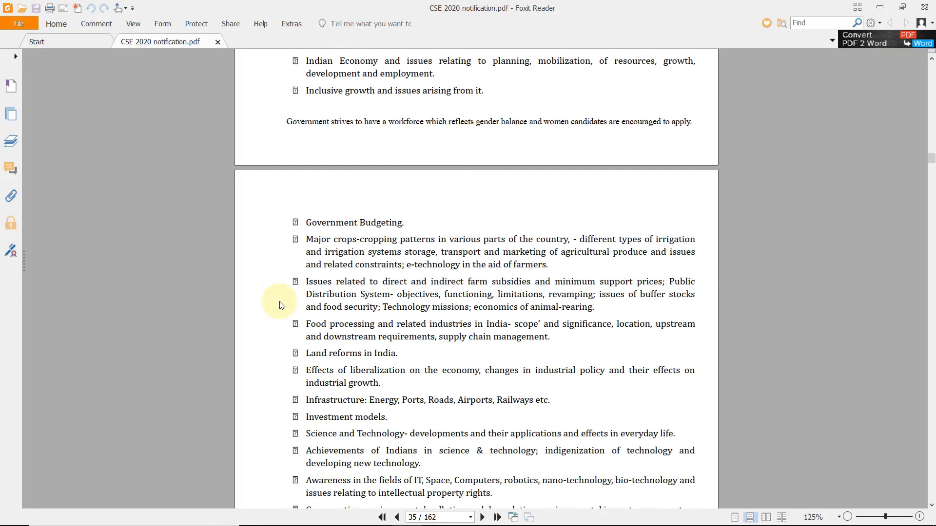
pyautogui.scroll(3, 317, 231)
pyautogui.hotkey('ctrl', 'c')
pyautogui.hotkey('alt', 'Tab')
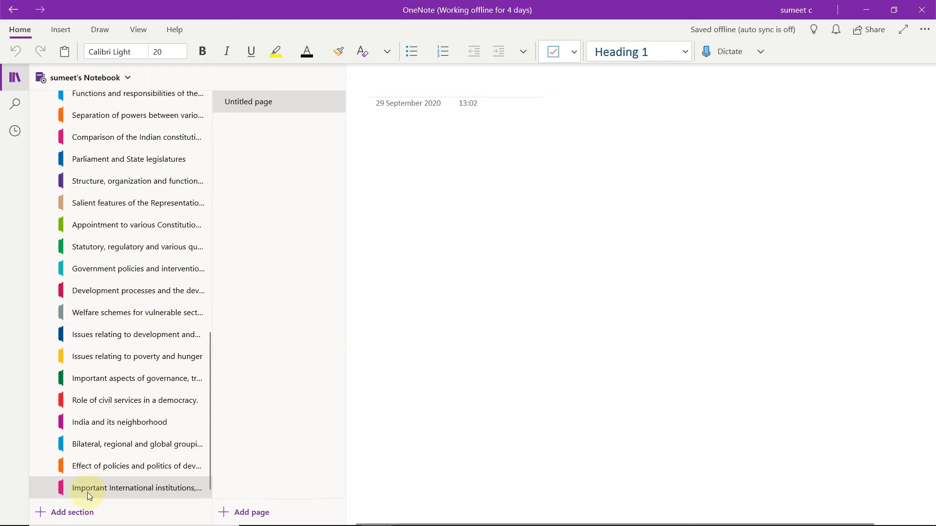
pyautogui.click(69, 511)
pyautogui.hotkey('ctrl', 'v')
pyautogui.press('Return')
# Add sections to General Studies-III for the PDF's topics on Indian Economy, inclusive growth and Government Budgeting
pyautogui.hotkey('alt', 'Tab')
pyautogui.moveTo(305, 148); pyautogui.dragTo(443, 161)
pyautogui.moveTo(306, 178); pyautogui.dragTo(499, 177)
pyautogui.hotkey('ctrl', 'c')
pyautogui.hotkey('alt', 'Tab')
pyautogui.click(69, 512)
pyautogui.hotkey('ctrl', 'v')
pyautogui.press('Return')
pyautogui.click(69, 512)
pyautogui.write('Government Budgeting')
# Add General Studies-III sections for the PDF's lines on major crops-cropping patterns and on direct and indirect farm subsidies
pyautogui.hotkey('alt', 'Tab')
pyautogui.scroll(-1, 353, 317)
pyautogui.moveTo(306, 340); pyautogui.dragTo(664, 340)
pyautogui.hotkey('ctrl', 'c')
pyautogui.scroll(-5, 353, 317)
pyautogui.moveTo(306, 119); pyautogui.dragTo(507, 119)
pyautogui.hotkey('alt', 'Tab')
pyautogui.click(69, 512)
pyautogui.hotkey('ctrl', 'v')
pyautogui.press('Return')
# Copy the PDF's line on food processing and related industries in India and use it to name a new General Studies-III section
pyautogui.hotkey('alt', 'Tab')
pyautogui.hotkey('ctrl', 'c')
pyautogui.hotkey('alt', 'Tab')
pyautogui.click(44, 512)
pyautogui.rightClick(105, 487)
pyautogui.click(142, 385)
pyautogui.hotkey('ctrl', 'v')
pyautogui.press('Return')
# Add "Land reforms in India." and the PDF's line on effects of liberalization on the economy as sections of General Studies-III
pyautogui.hotkey('alt', 'Tab')
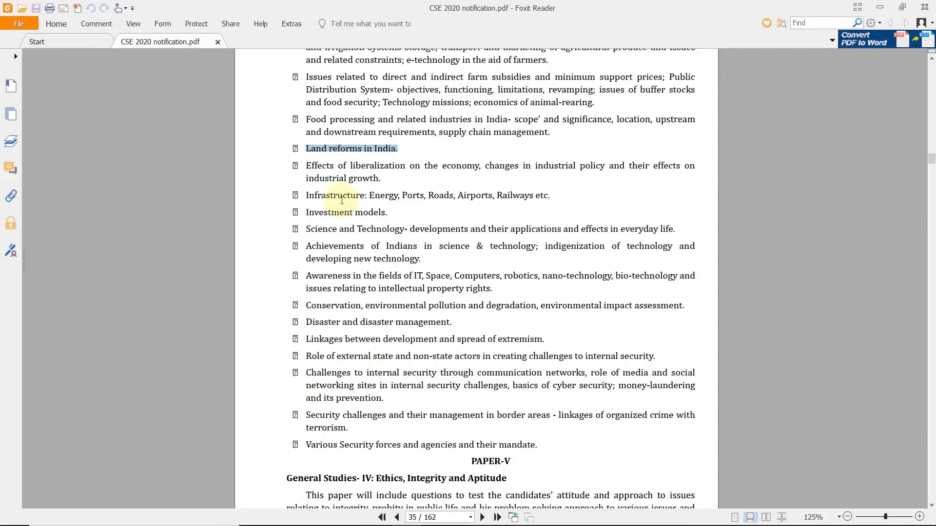
pyautogui.hotkey('ctrl', 'c')
pyautogui.hotkey('alt', 'Tab')
pyautogui.click(68, 512)
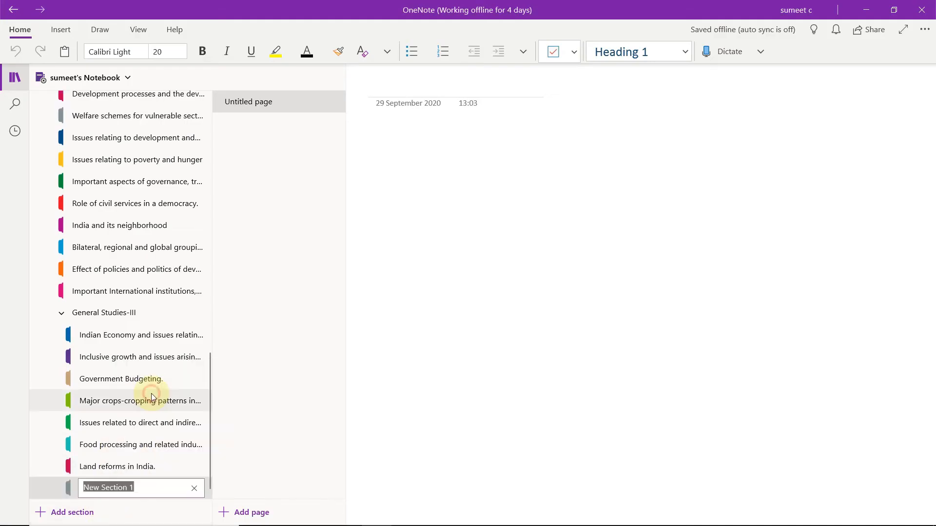
pyautogui.press('Return')
# Add another section to General Studies-III and try to name it "Infrastructure: Energy, Ports, Roads, Airports, Railways etc." from the PDF
pyautogui.hotkey('alt', 'Tab')
pyautogui.moveTo(304, 194); pyautogui.dragTo(542, 195)
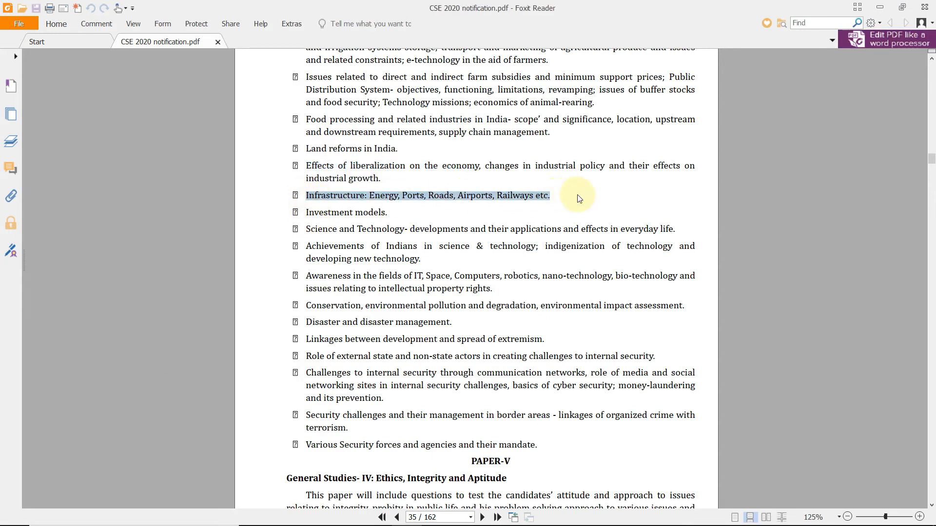
pyautogui.hotkey('ctrl', 'c')
pyautogui.hotkey('alt', 'Tab')
pyautogui.click(68, 512)
pyautogui.press('Return')
# Copy "Investment models" from the PDF and add it as a section of General Studies-III
pyautogui.hotkey('alt', 'Tab')
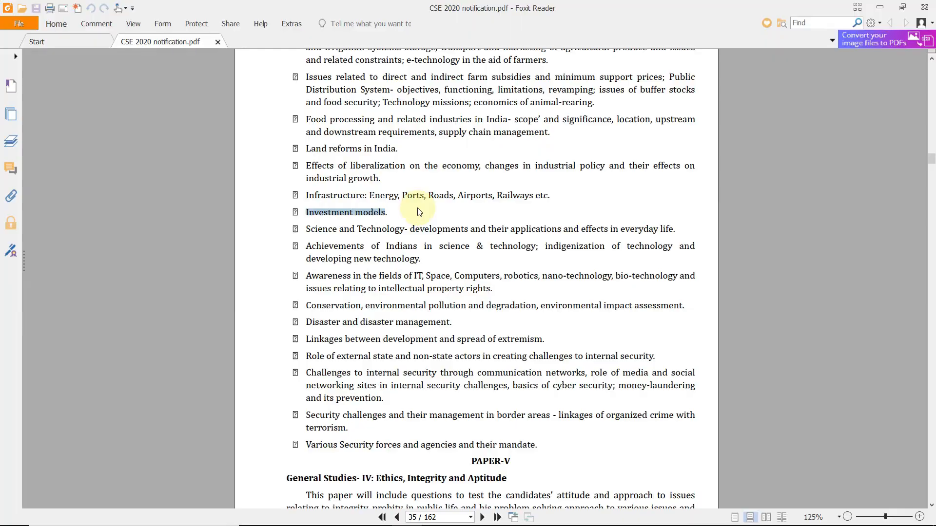
pyautogui.hotkey('alt', 'Tab')
pyautogui.press('Return')
pyautogui.click(68, 512)
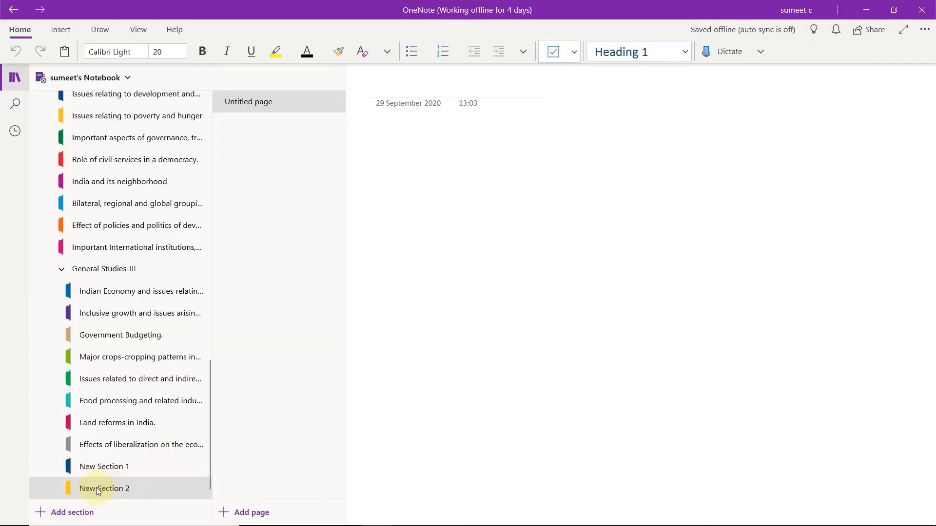
pyautogui.hotkey('ctrl', 'v')
pyautogui.press('Return')
# Copy "Infrastructure" from the PDF and rename New Section 1 in General Studies-III with it
pyautogui.hotkey('alt', 'Tab')
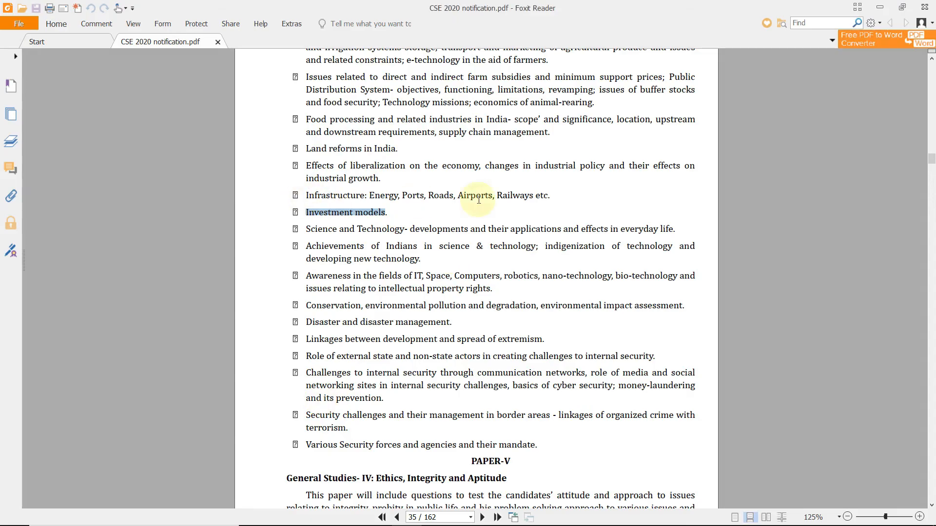
pyautogui.hotkey('alt', 'Tab')
pyautogui.rightClick(128, 464)
pyautogui.click(190, 367)
pyautogui.hotkey('ctrl', 'v')
pyautogui.press('Return')
# Copy "Science and Technology" from the PDF and add it as a section of General Studies-III
pyautogui.hotkey('alt', 'Tab')
pyautogui.moveTo(407, 232); pyautogui.dragTo(404, 232)
pyautogui.hotkey('ctrl', 'c')
pyautogui.hotkey('alt', 'Tab')
pyautogui.click(88, 510)
pyautogui.hotkey('ctrl', 'v')
pyautogui.press('Return')
# Add another section to General Studies-III for the PDF's line on achievements of Indians in science & technology
pyautogui.hotkey('alt', 'Tab')
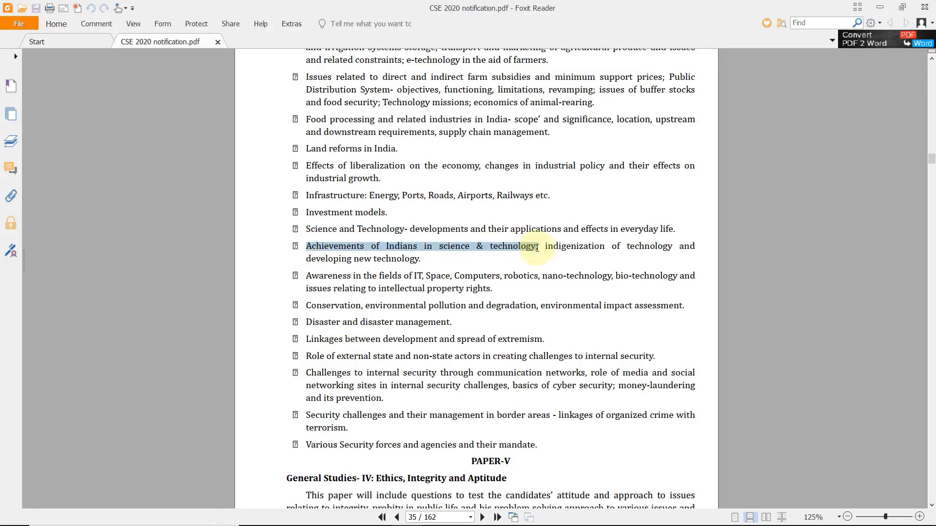
pyautogui.hotkey('alt', 'Tab')
pyautogui.click(88, 511)
# Copy "Awareness in the fields of IT, Space," from the PDF and use it to name a new General Studies-III section
pyautogui.hotkey('alt', 'Tab')
pyautogui.moveTo(306, 275); pyautogui.dragTo(453, 275)
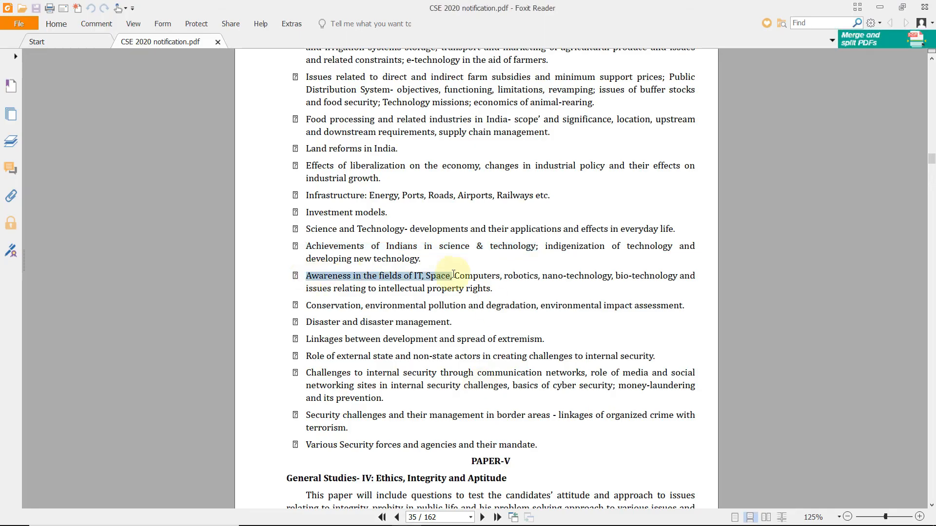
pyautogui.hotkey('ctrl', 'c')
pyautogui.hotkey('alt', 'Tab')
pyautogui.click(472, 284)
pyautogui.rightClick(94, 485)
pyautogui.click(143, 389)
pyautogui.hotkey('ctrl', 'v')
pyautogui.press('Return')
# Copy the achievements topic from the PDF and rename New Section 1 "Achievements of Indians in science technology"
pyautogui.hotkey('alt', 'Tab')
pyautogui.hotkey('ctrl', 'c')
pyautogui.hotkey('alt', 'Tab')
pyautogui.rightClick(94, 466)
pyautogui.click(176, 378)
pyautogui.hotkey('ctrl', 'v')
pyautogui.press('Return')
pyautogui.click(498, 288)
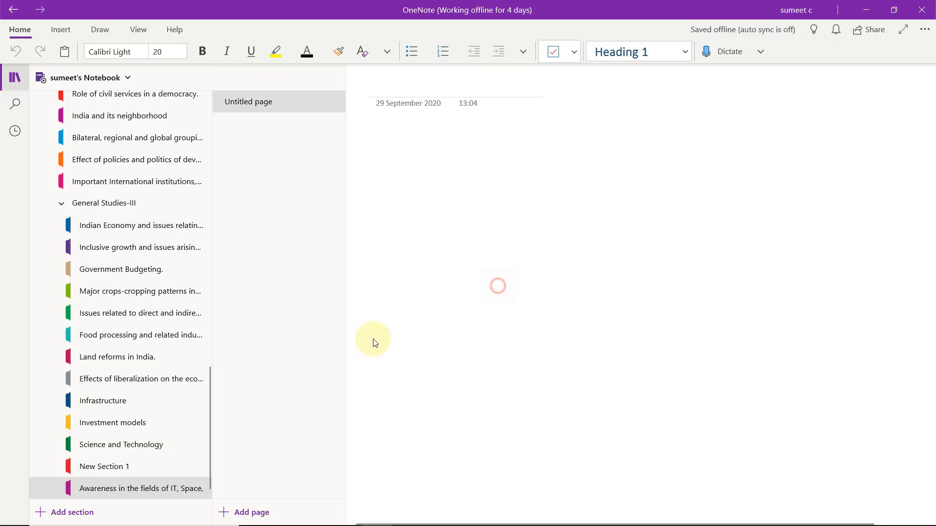
pyautogui.click(125, 467)
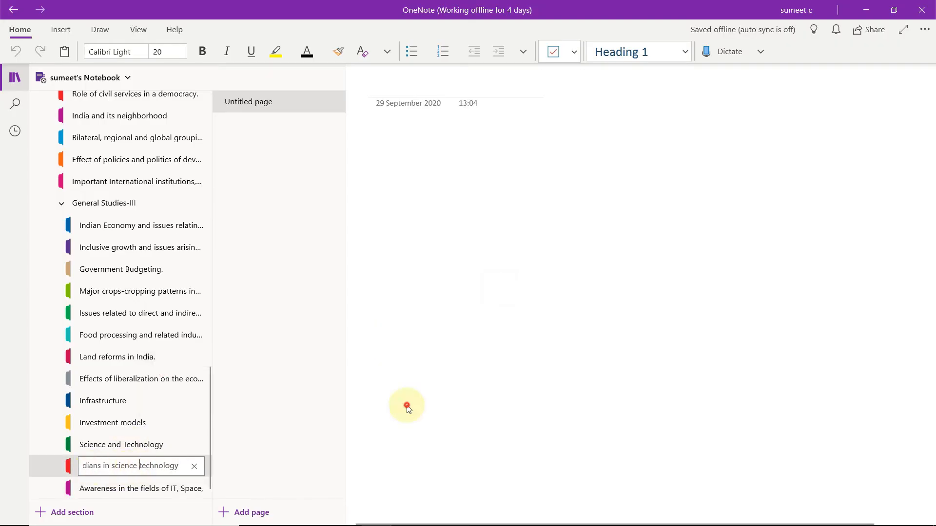
# Copy "Conservation, environmental pollution and degradation" from the PDF and add it as a section of General Studies-III
pyautogui.hotkey('alt', 'Tab')
pyautogui.scroll(-1, 309, 292)
pyautogui.moveTo(307, 276); pyautogui.dragTo(447, 274)
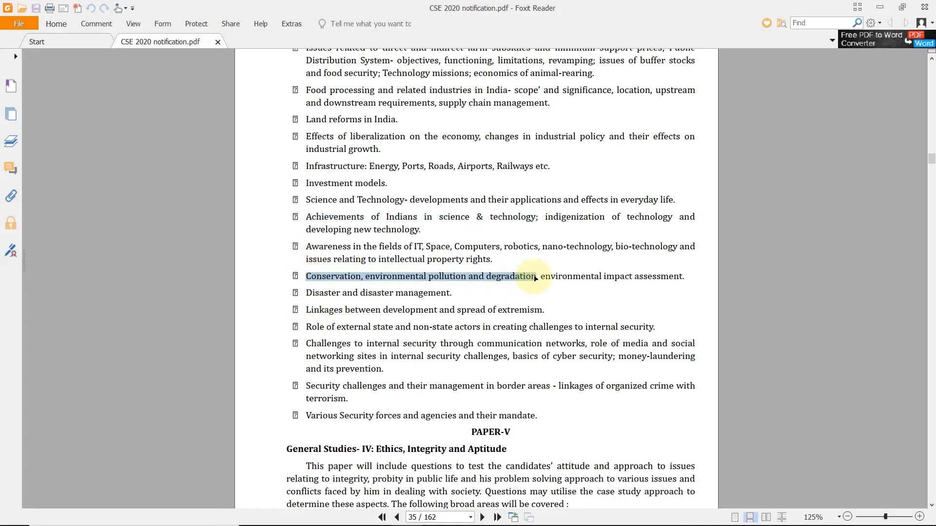
pyautogui.hotkey('ctrl', 'c')
pyautogui.hotkey('alt', 'Tab')
pyautogui.click(89, 511)
pyautogui.hotkey('ctrl', 'v')
# Copy "Disaster and disaster management" from the PDF and use it to name a new General Studies-III section
pyautogui.hotkey('alt', 'Tab')
pyautogui.click(306, 292)
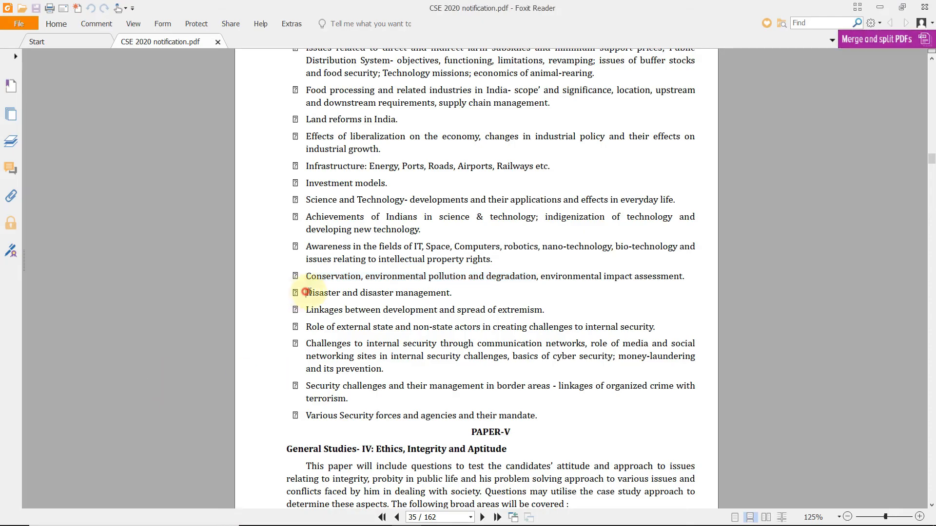
pyautogui.hotkey('ctrl', 'c')
pyautogui.hotkey('alt', 'Tab')
pyautogui.click(55, 513)
pyautogui.rightClick(101, 487)
pyautogui.click(153, 378)
pyautogui.hotkey('ctrl', 'v')
# Copy "Linkages between development and spread of extremism." from the PDF and add it as a section of General Studies-III
pyautogui.hotkey('alt', 'Tab')
pyautogui.moveTo(306, 310); pyautogui.dragTo(561, 309)
pyautogui.hotkey('ctrl', 'c')
pyautogui.hotkey('alt', 'Tab')
pyautogui.click(56, 512)
pyautogui.hotkey('ctrl', 'v')
# Copy "Role of external state and non-state actors in creating challenges to internal security" from the PDF and add it as a General Studies-III section
pyautogui.hotkey('alt', 'Tab')
pyautogui.moveTo(306, 328); pyautogui.dragTo(535, 327)
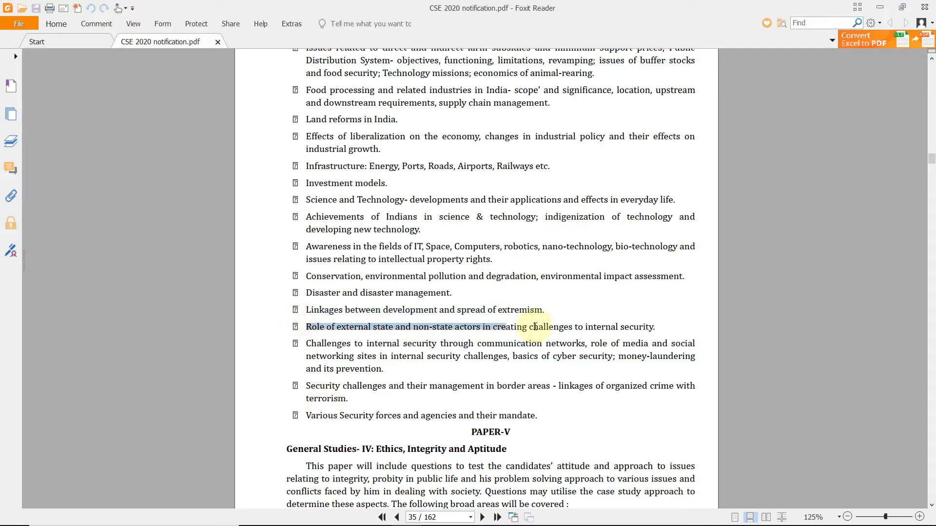
pyautogui.hotkey('ctrl', 'c')
pyautogui.hotkey('alt', 'Tab')
pyautogui.click(58, 510)
pyautogui.hotkey('ctrl', 'v')
# Copy "Challenges to internal security through communication networks" from the PDF and use it to name a new General Studies-III section
pyautogui.hotkey('alt', 'Tab')
pyautogui.moveTo(306, 344); pyautogui.dragTo(607, 343)
pyautogui.hotkey('ctrl', 'c')
pyautogui.hotkey('alt', 'Tab')
pyautogui.click(58, 511)
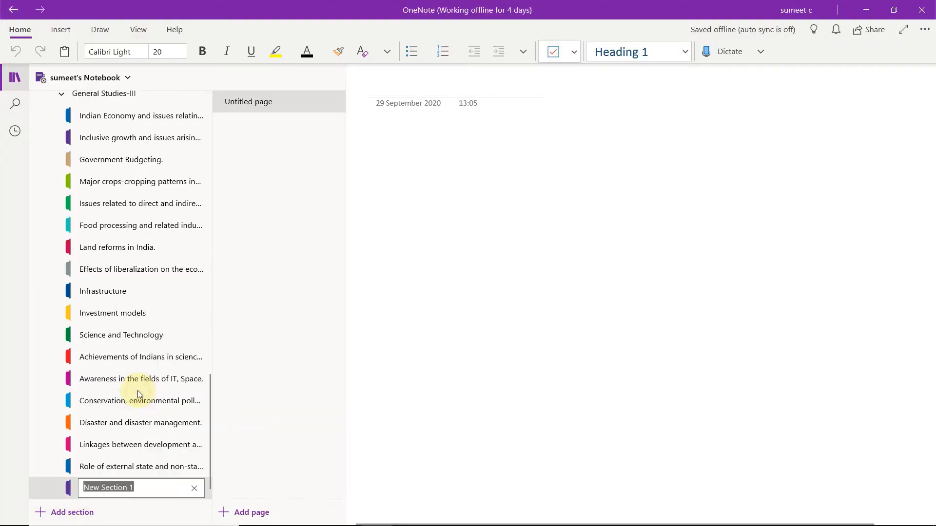
pyautogui.hotkey('ctrl', 'v')
# Copy the "Security challenges and their management in border areas" topic from the PDF and name a new General Studies-III section with it
pyautogui.hotkey('alt', 'Tab')
pyautogui.moveTo(306, 386); pyautogui.dragTo(552, 386)
pyautogui.hotkey('ctrl', 'c')
pyautogui.hotkey('alt', 'Tab')
pyautogui.click(103, 514)
pyautogui.rightClick(111, 490)
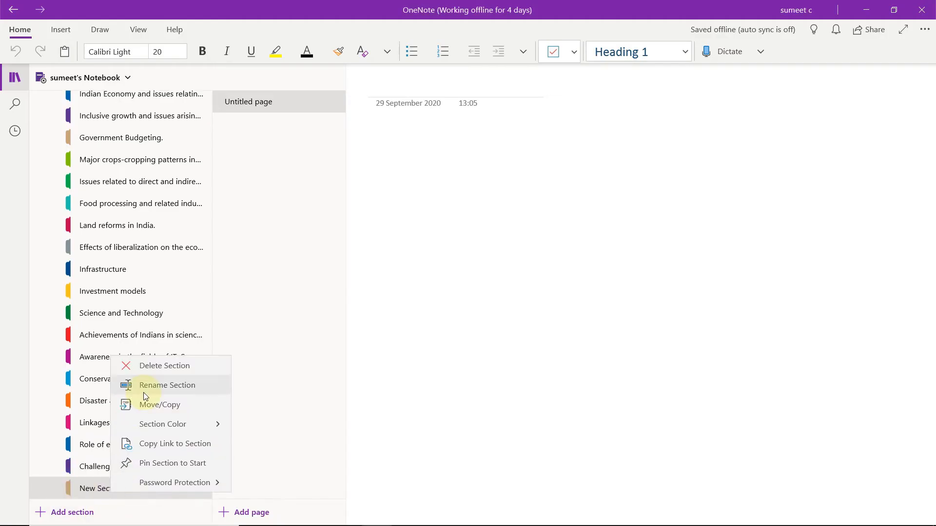
pyautogui.click(145, 388)
pyautogui.hotkey('ctrl', 'v')
# Copy the "Various Security forces and agencies" topic from the PDF and add it as the last General Studies-III section
pyautogui.hotkey('alt', 'Tab')
pyautogui.hotkey('ctrl', 'c')
pyautogui.hotkey('alt', 'Tab')
pyautogui.click(77, 509)
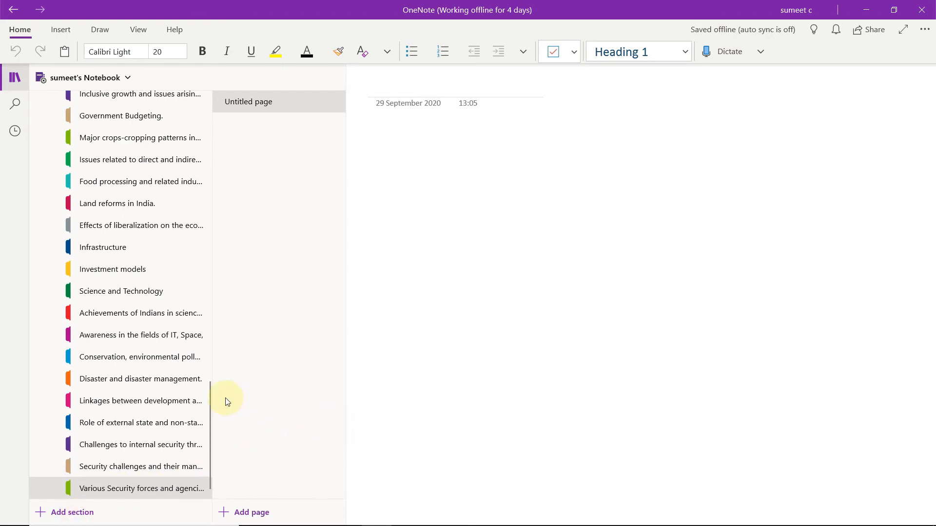
pyautogui.scroll(5, 132, 387)
pyautogui.scroll(-5, 108, 361)
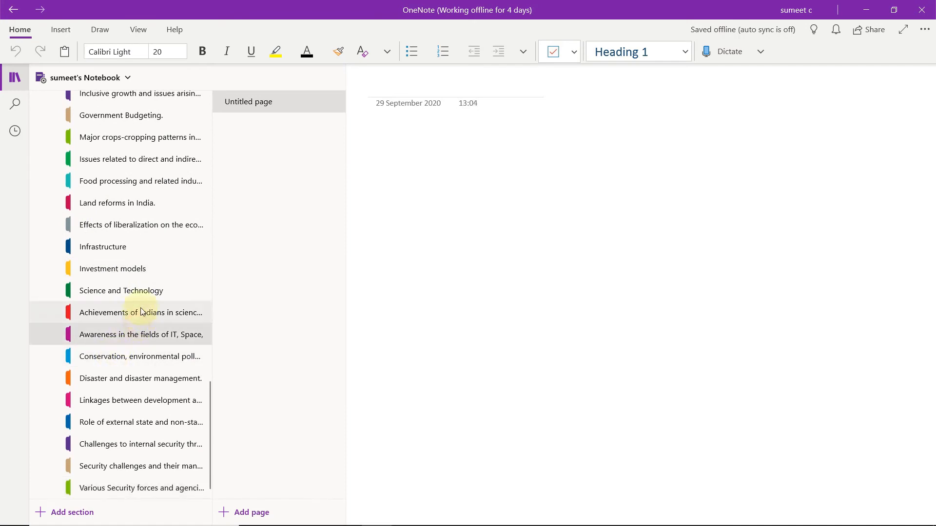
pyautogui.scroll(9, 148, 290)
pyautogui.scroll(12, 149, 290)
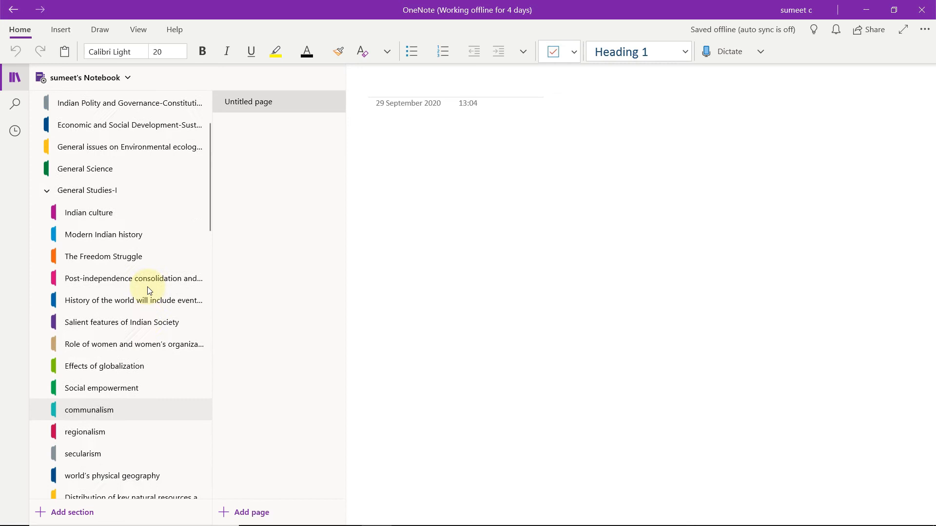
pyautogui.scroll(-20, 148, 291)
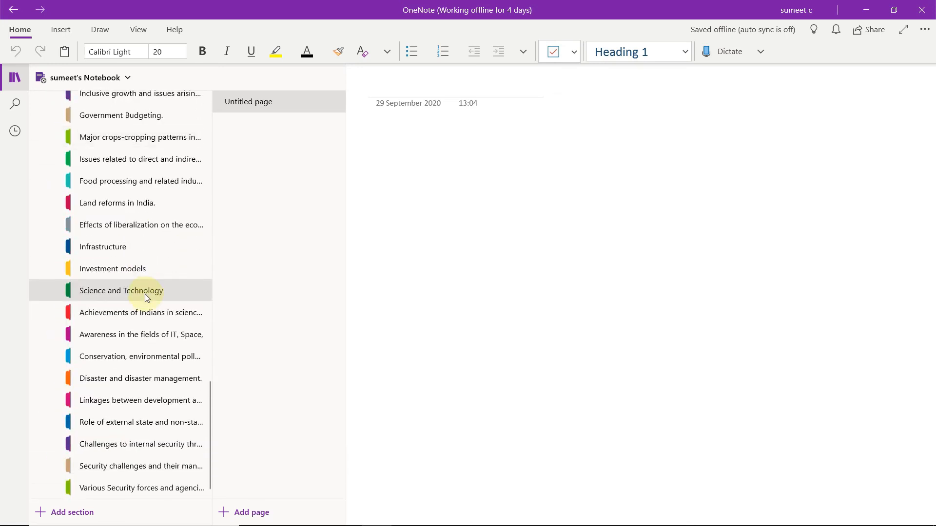
# Try a blue color for the notebook
pyautogui.click(121, 78)
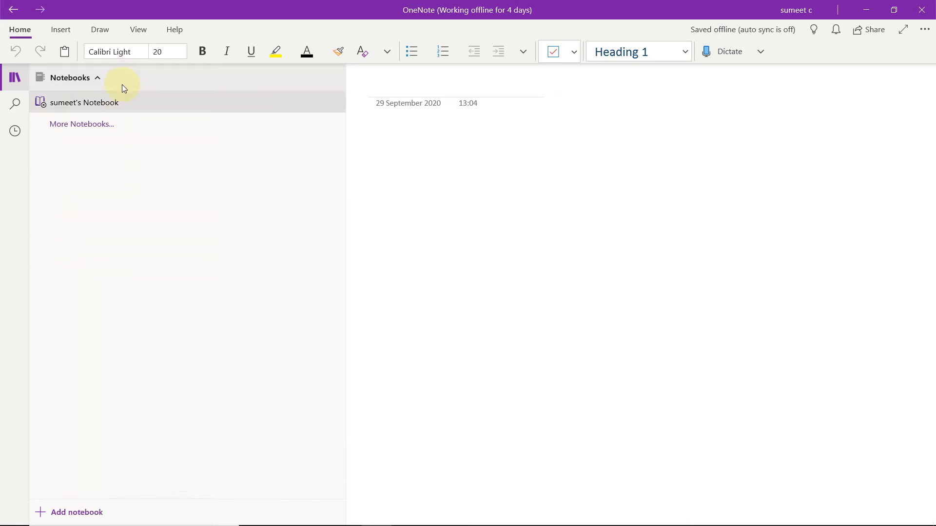
pyautogui.click(114, 102)
pyautogui.rightClick(121, 80)
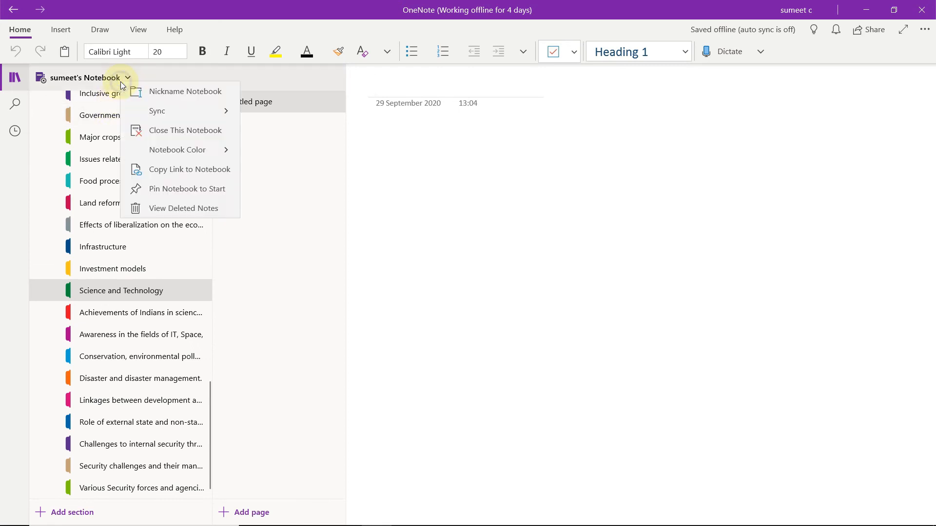
pyautogui.click(151, 147)
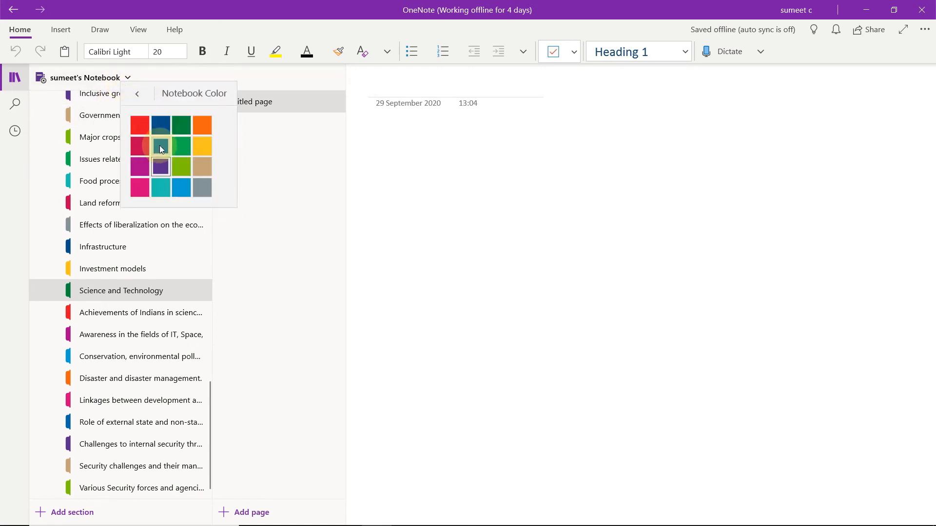
pyautogui.click(160, 146)
# Set the notebook color to yellow
pyautogui.rightClick(121, 81)
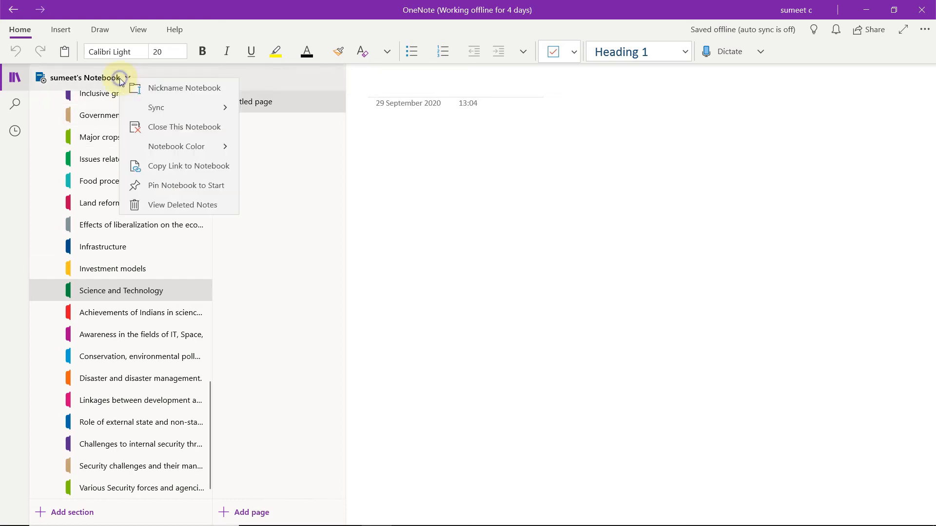
pyautogui.click(159, 145)
pyautogui.click(202, 144)
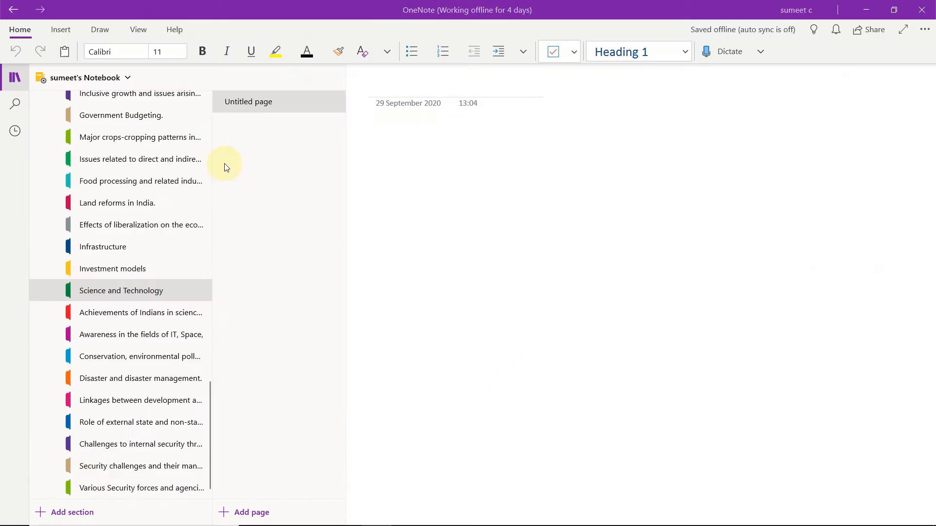
# Create a new section group below the security forces section and name it "General Studies- IV"
pyautogui.rightClick(125, 514)
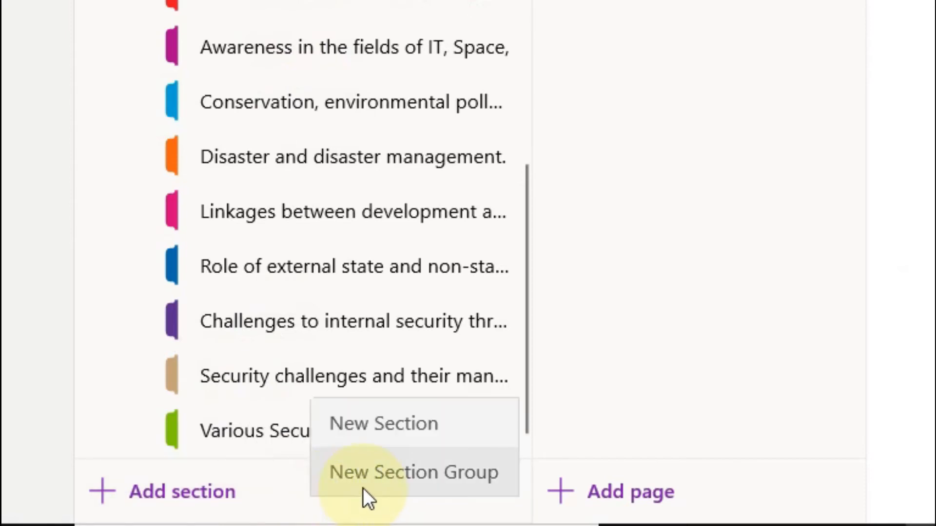
pyautogui.click(363, 488)
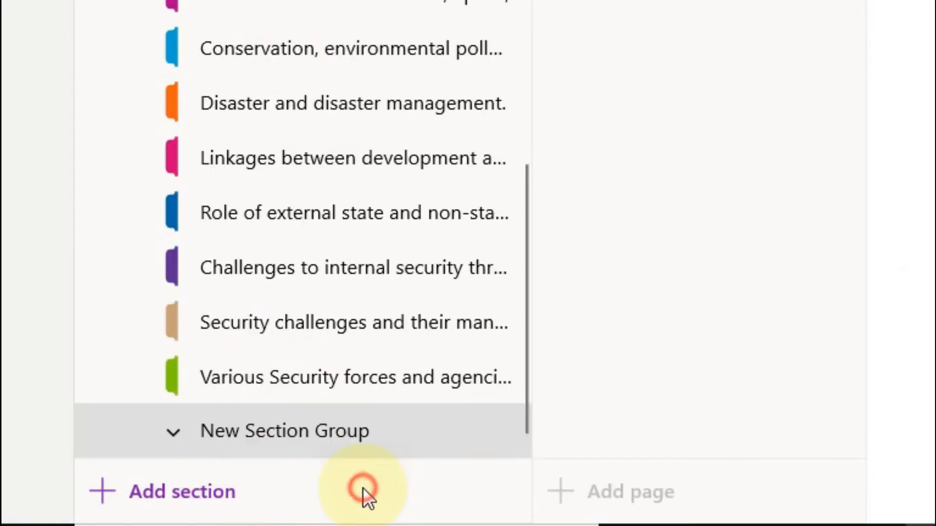
pyautogui.rightClick(118, 493)
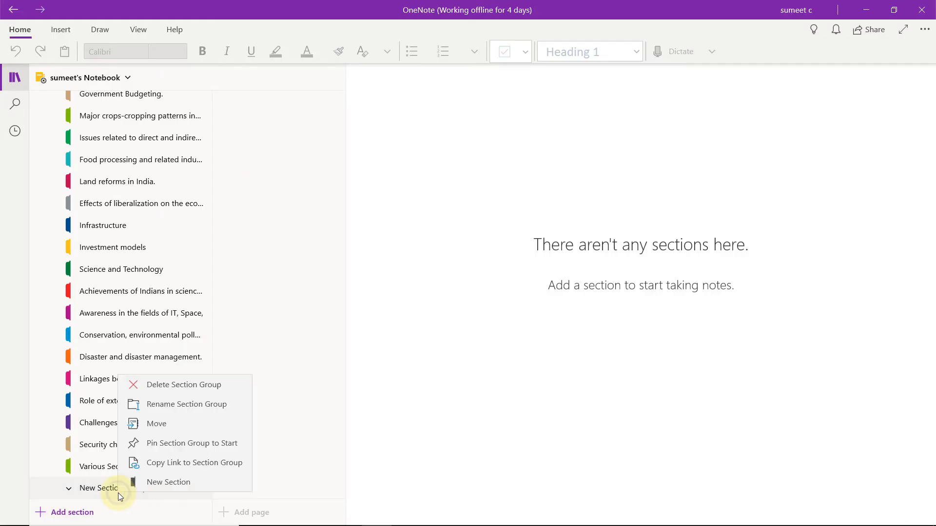
pyautogui.click(154, 409)
pyautogui.hotkey('ctrl', 'v')
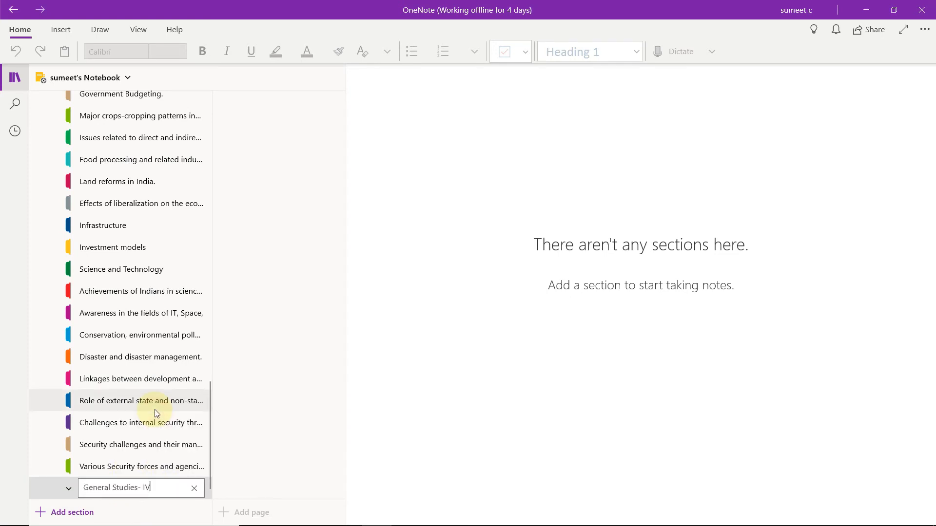
# Copy "Ethics and Human Interface" from the PDF and add it as the first section of General Studies- IV
pyautogui.hotkey('alt', 'Tab')
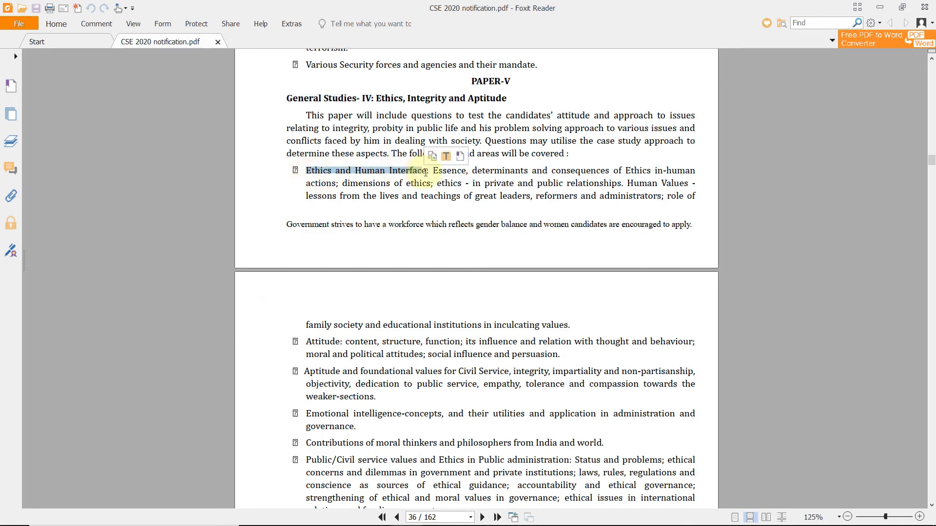
pyautogui.hotkey('ctrl', 'c')
pyautogui.hotkey('alt', 'Tab')
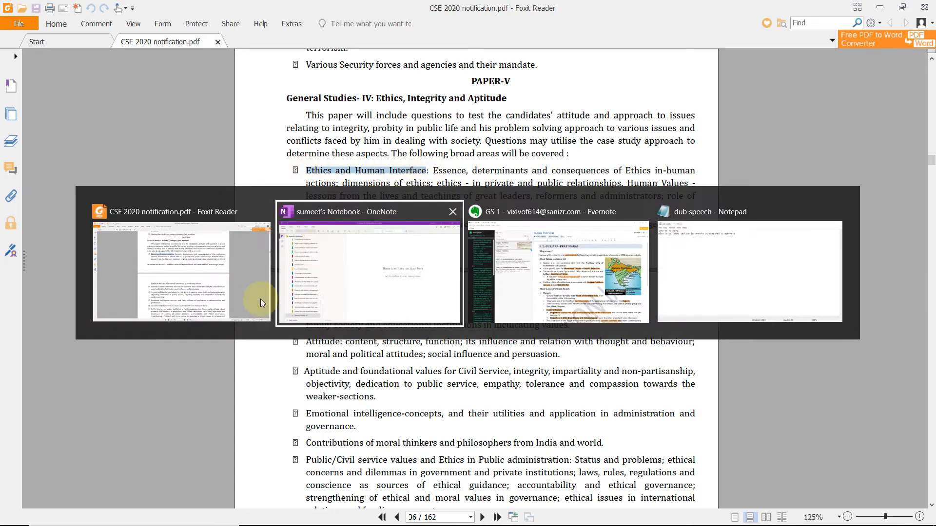
pyautogui.click(71, 512)
pyautogui.hotkey('ctrl', 'v')
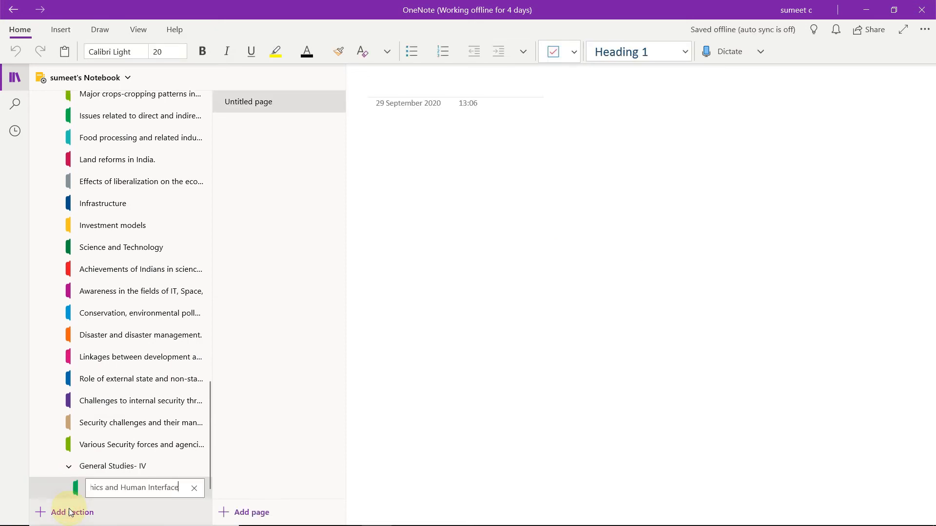
# Copy "Attitude" from the PDF and use it to name a new General Studies- IV section
pyautogui.hotkey('alt', 'Tab')
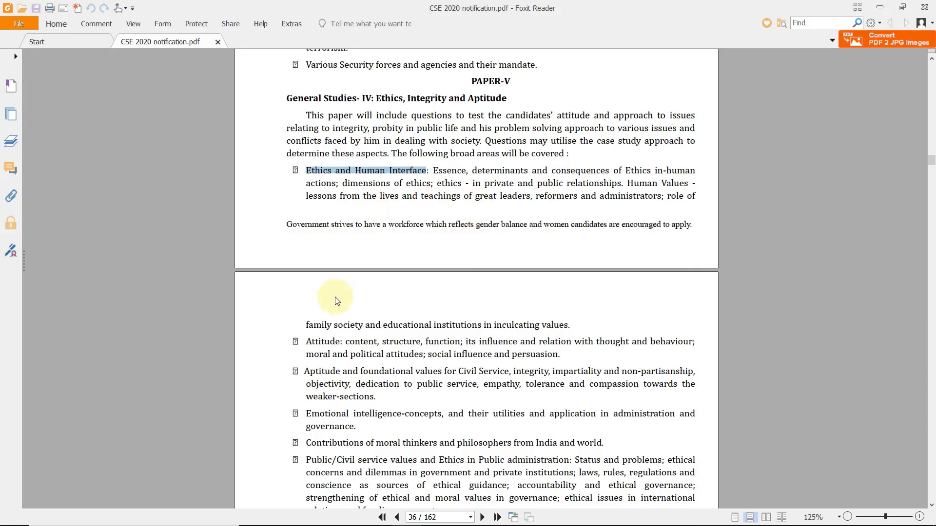
pyautogui.moveTo(334, 343); pyautogui.dragTo(342, 344)
pyautogui.hotkey('ctrl', 'c')
pyautogui.hotkey('alt', 'Tab')
pyautogui.click(86, 511)
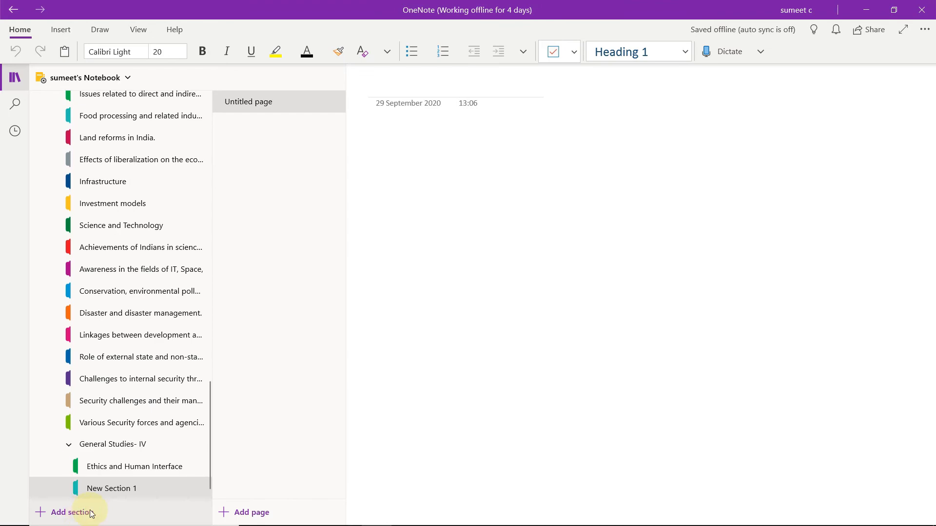
pyautogui.rightClick(151, 488)
pyautogui.click(201, 373)
pyautogui.hotkey('ctrl', 'v')
# Copy the "Aptitude and foundational values for Civil Service" topic from the PDF and add it as a section of General Studies- IV
pyautogui.hotkey('alt', 'Tab')
pyautogui.scroll(-3, 308, 202)
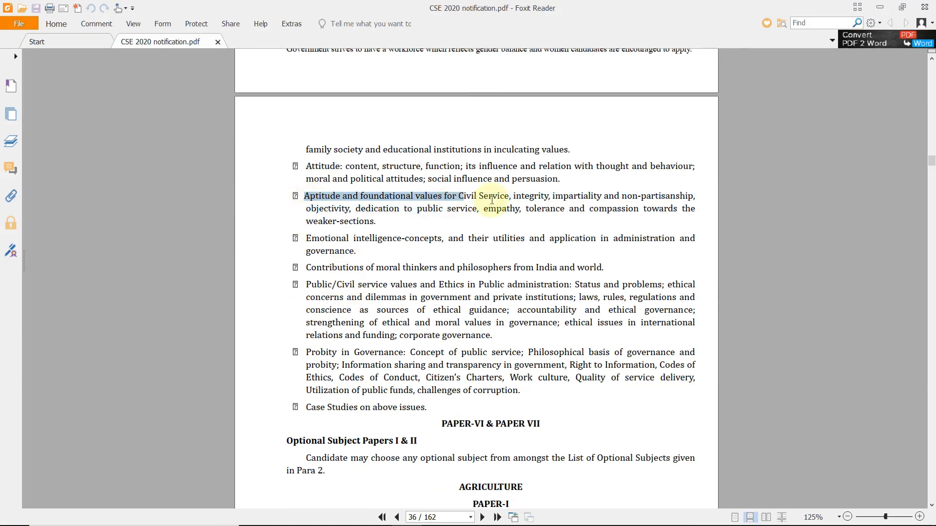
pyautogui.hotkey('ctrl', 'c')
pyautogui.hotkey('alt', 'Tab')
pyautogui.click(73, 512)
pyautogui.hotkey('ctrl', 'v')
# Copy "Emotional intelligence-concepts" from the PDF and add it as a section of General Studies- IV
pyautogui.hotkey('alt', 'Tab')
pyautogui.moveTo(306, 239); pyautogui.dragTo(441, 239)
pyautogui.hotkey('ctrl', 'c')
pyautogui.hotkey('alt', 'Tab')
pyautogui.click(82, 512)
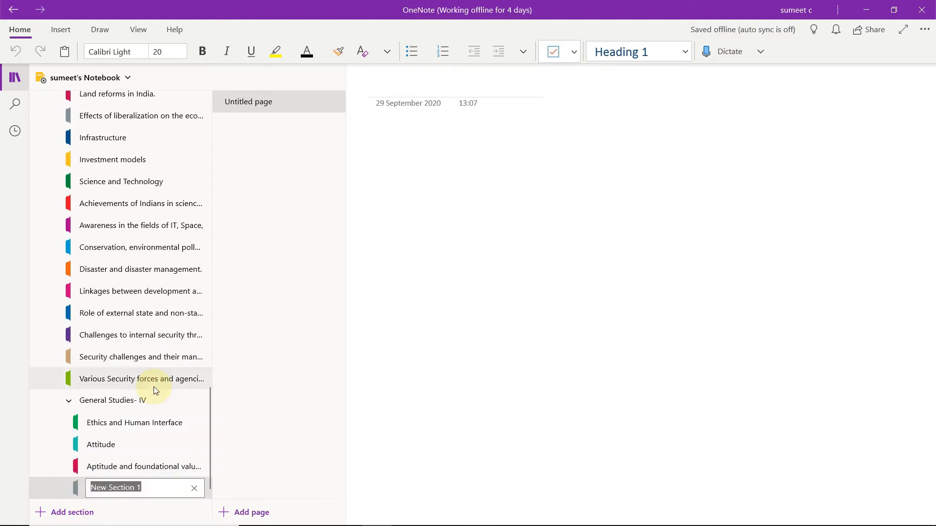
pyautogui.hotkey('ctrl', 'v')
# Copy the "Contributions of moral thinkers" topic from the PDF and use it to name a new General Studies- IV section
pyautogui.hotkey('alt', 'Tab')
pyautogui.hotkey('ctrl', 'c')
pyautogui.hotkey('alt', 'Tab')
pyautogui.click(64, 510)
pyautogui.rightClick(118, 485)
pyautogui.click(161, 379)
pyautogui.hotkey('ctrl', 'v')
# Copy "Public/Civil service values and Ethics in Public administration" from the PDF and enter it as the name of a new General Studies- IV section
pyautogui.hotkey('alt', 'Tab')
pyautogui.moveTo(306, 284); pyautogui.dragTo(565, 284)
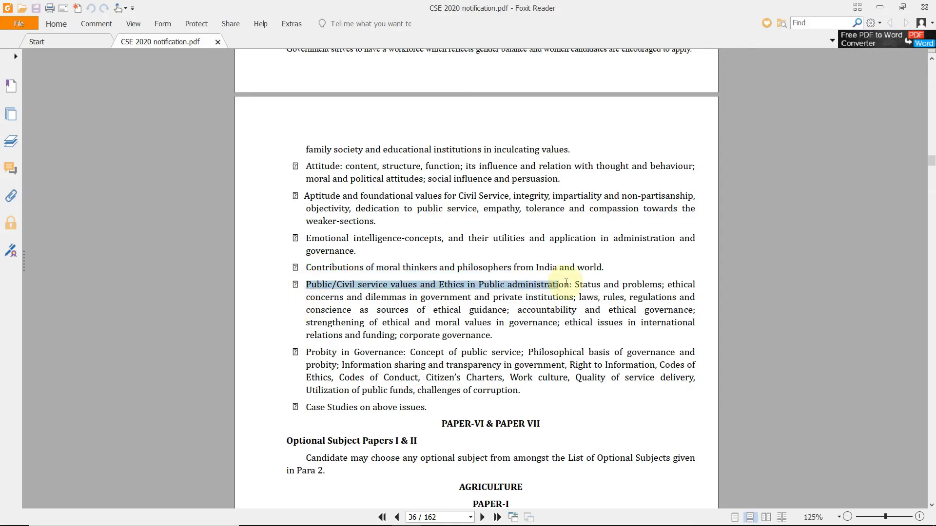
pyautogui.hotkey('ctrl', 'c')
pyautogui.hotkey('alt', 'Tab')
pyautogui.click(63, 510)
pyautogui.rightClick(94, 485)
pyautogui.click(146, 380)
pyautogui.hotkey('ctrl', 'v')
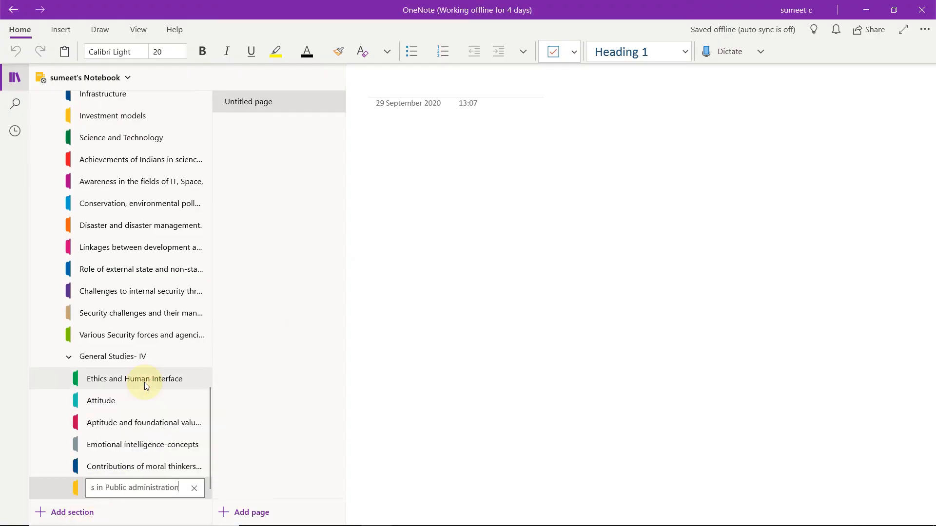
# Copy "Probity in Governance" from the PDF and add it as a section of General Studies- IV
pyautogui.hotkey('alt', 'Tab')
pyautogui.moveTo(306, 352); pyautogui.dragTo(404, 352)
pyautogui.hotkey('ctrl', 'c')
pyautogui.hotkey('alt', 'Tab')
pyautogui.press('Return')
pyautogui.click(68, 512)
pyautogui.hotkey('ctrl', 'v')
pyautogui.press('Return')
# Copy "ethical issues in international" from the PDF and rename the section above Probity in Governance with it
pyautogui.hotkey('alt', 'Tab')
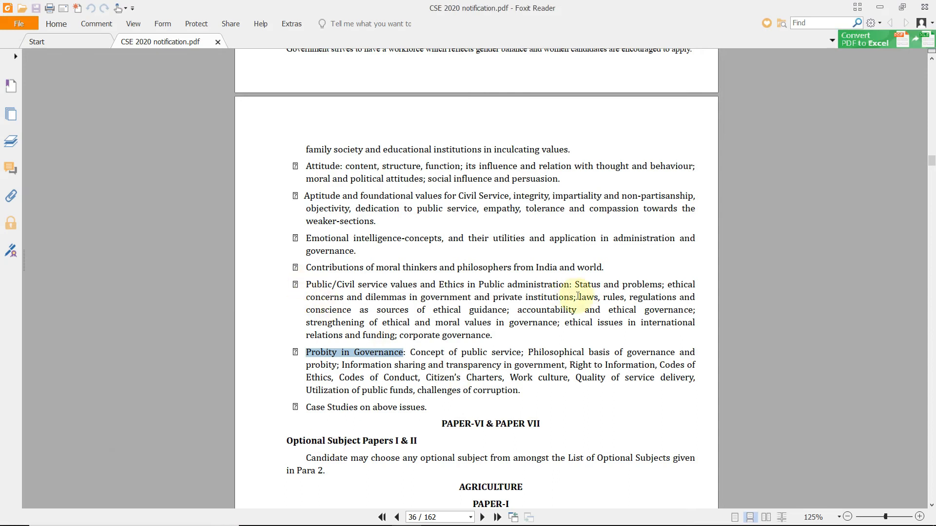
pyautogui.moveTo(564, 323); pyautogui.dragTo(406, 342)
pyautogui.hotkey('ctrl', 'c')
pyautogui.hotkey('alt', 'Tab')
pyautogui.rightClick(108, 468)
pyautogui.click(154, 364)
pyautogui.hotkey('ctrl', 'v')
# Copy "Case Studies" from the PDF and use it to name a new section at the end of General Studies- IV
pyautogui.hotkey('alt', 'Tab')
pyautogui.hotkey('ctrl', 'c')
pyautogui.hotkey('alt', 'Tab')
pyautogui.click(90, 512)
pyautogui.rightClick(106, 490)
pyautogui.click(157, 384)
pyautogui.hotkey('ctrl', 'v')
pyautogui.press('Return')
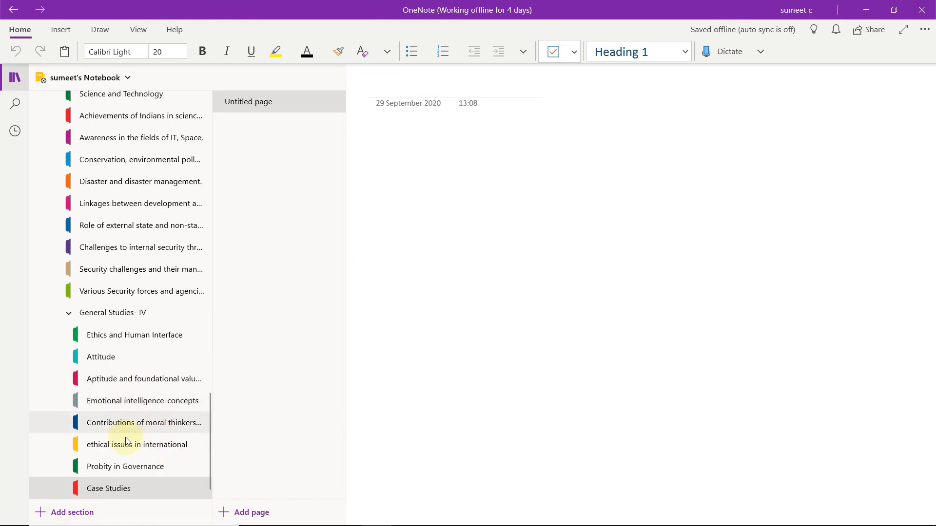
# Collapse the General Studies section groups from IV up to I, and the Prelims group that contains them
pyautogui.scroll(2, 155, 393)
pyautogui.scroll(-3, 154, 393)
pyautogui.click(71, 320)
pyautogui.scroll(5, 63, 342)
pyautogui.click(61, 272)
pyautogui.scroll(6, 63, 293)
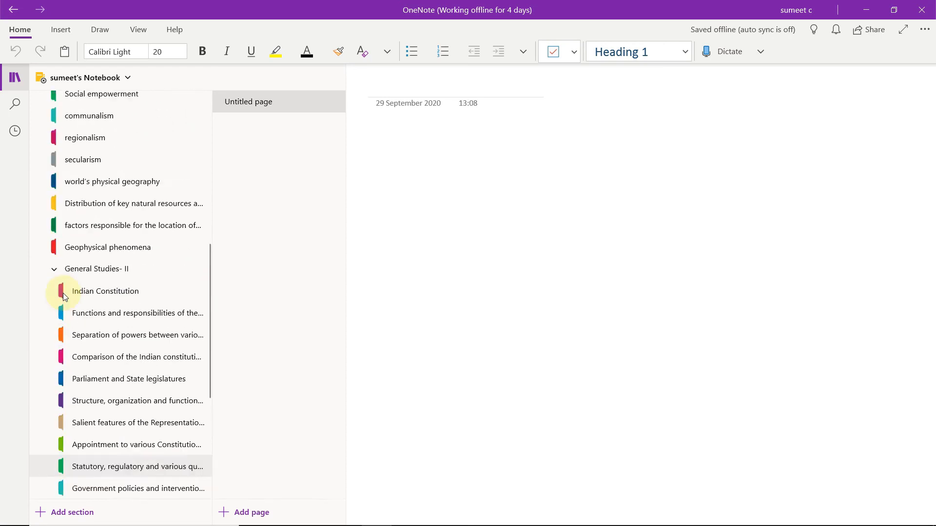
pyautogui.click(55, 394)
pyautogui.scroll(4, 61, 351)
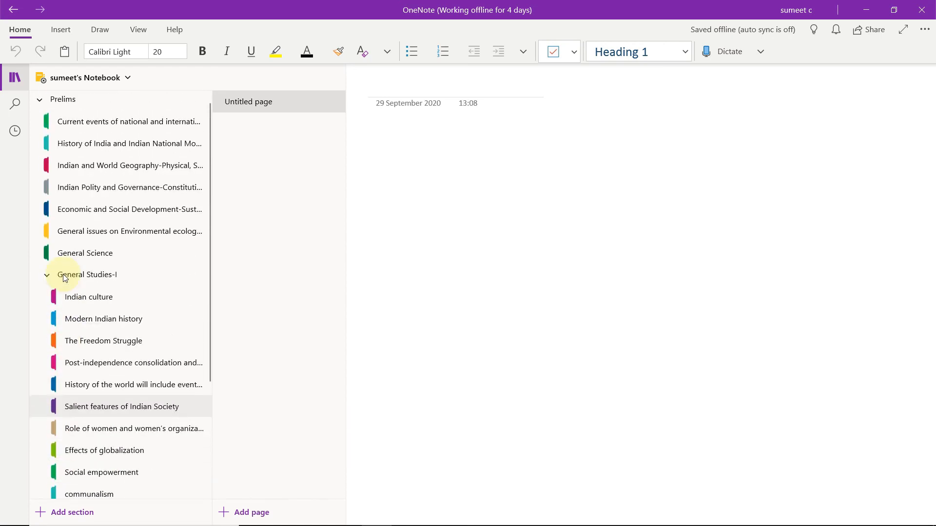
pyautogui.click(47, 277)
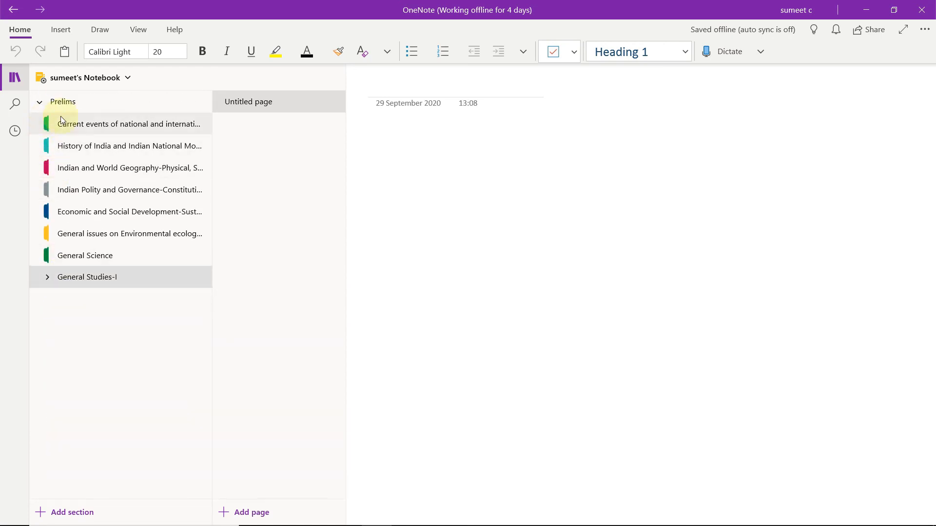
pyautogui.click(40, 102)
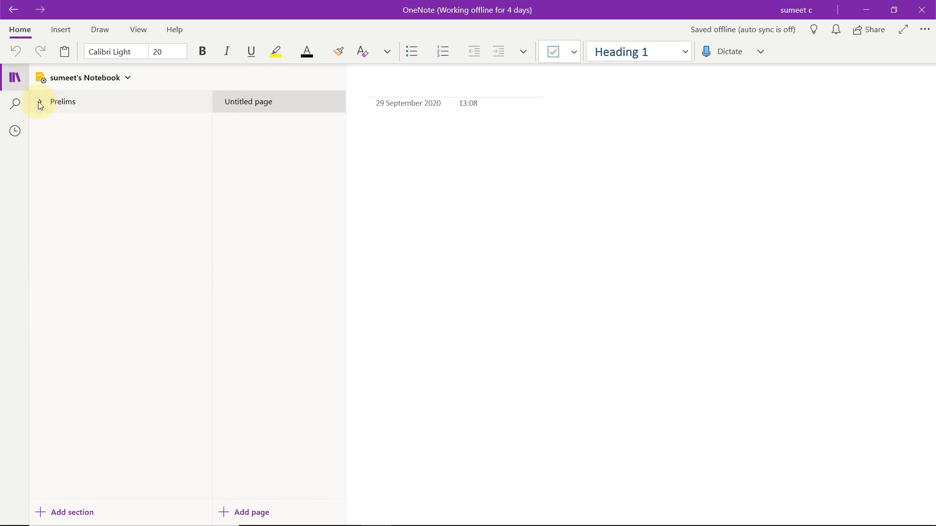
# Expand Prelims and its nested General Studies section groups to review the notebook structure from its beginning
pyautogui.click(39, 102)
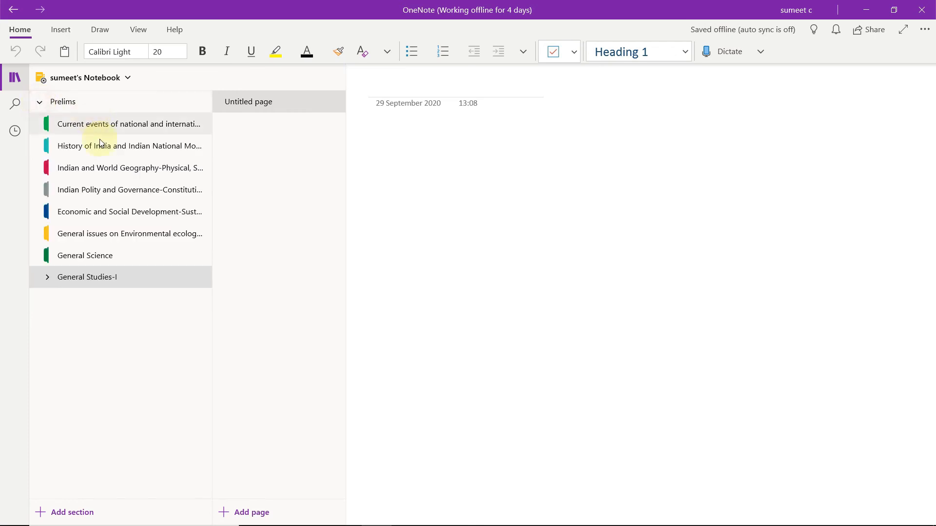
pyautogui.click(47, 278)
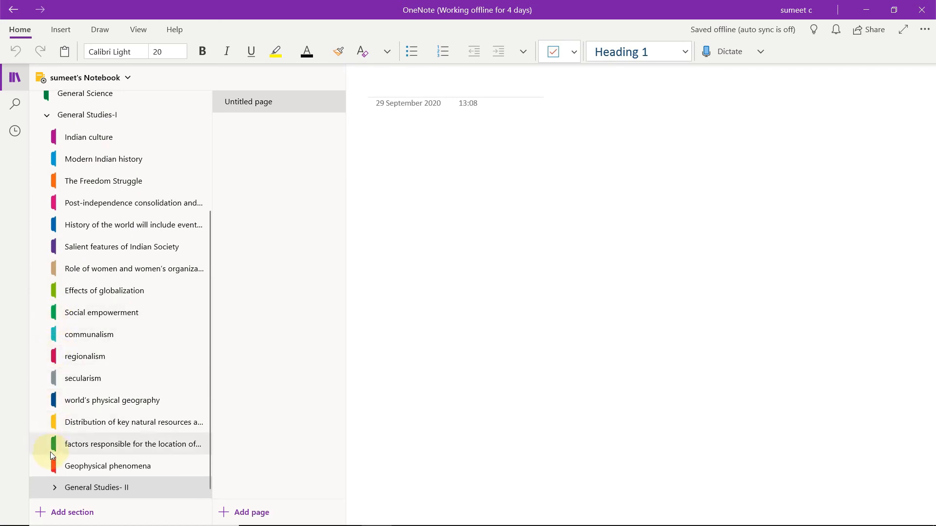
pyautogui.click(55, 487)
pyautogui.click(73, 487)
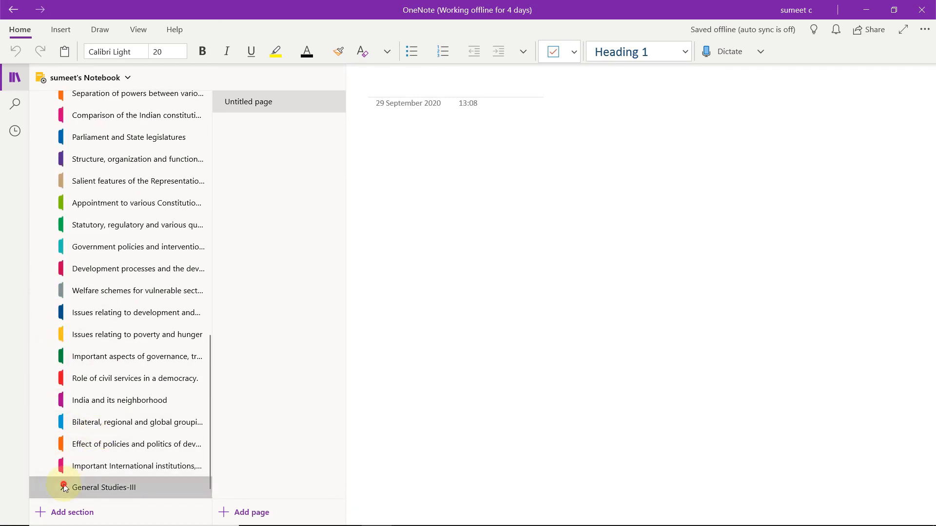
pyautogui.click(66, 487)
pyautogui.scroll(20, 112, 452)
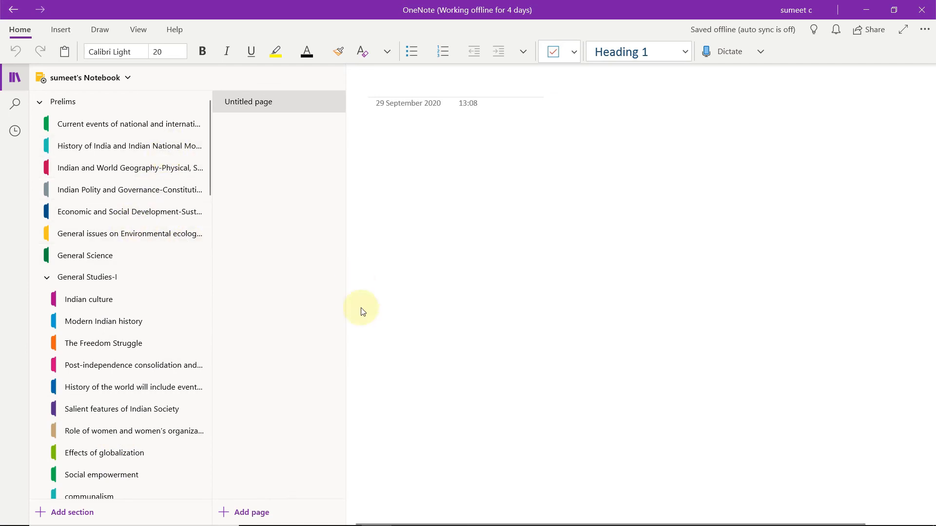
# Switch to Evernote and place its window side by side with the OneNote window
pyautogui.click(445, 514)
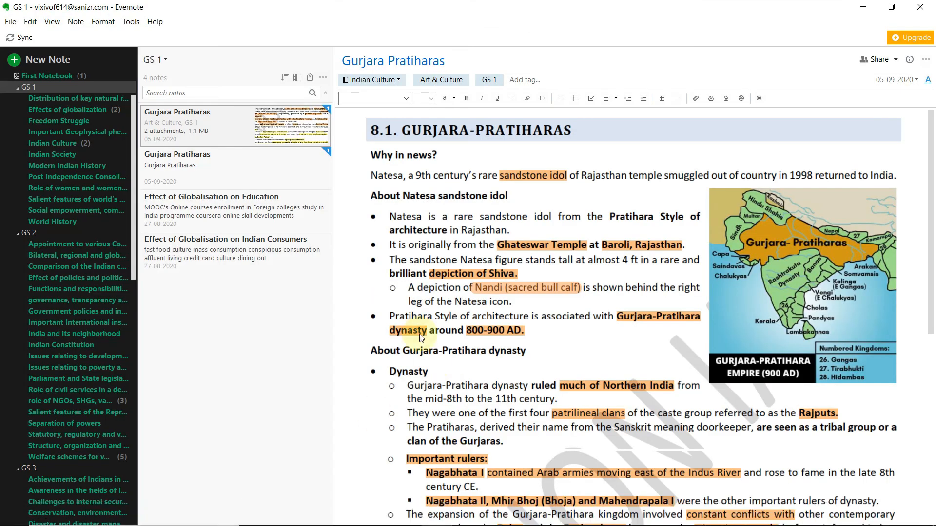
pyautogui.scroll(2, 104, 232)
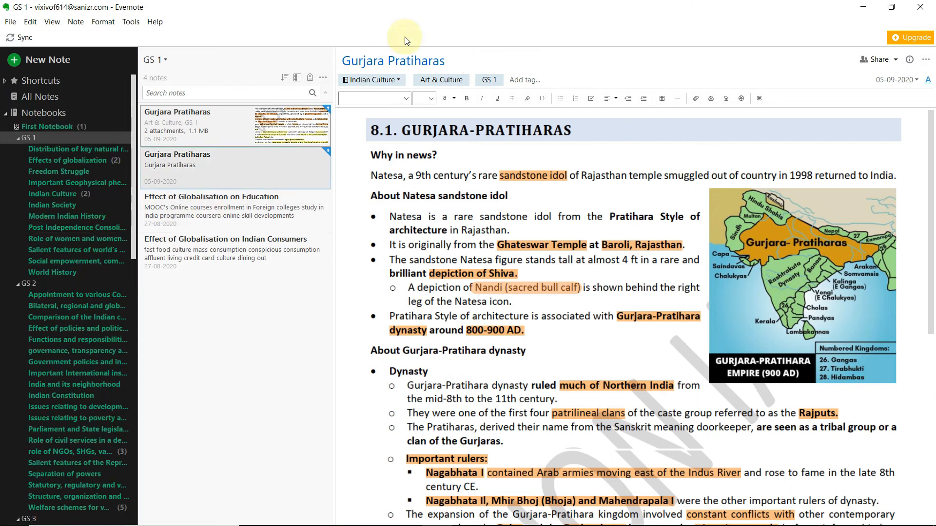
pyautogui.moveTo(378, 5); pyautogui.dragTo(935, 132)
pyautogui.click(135, 210)
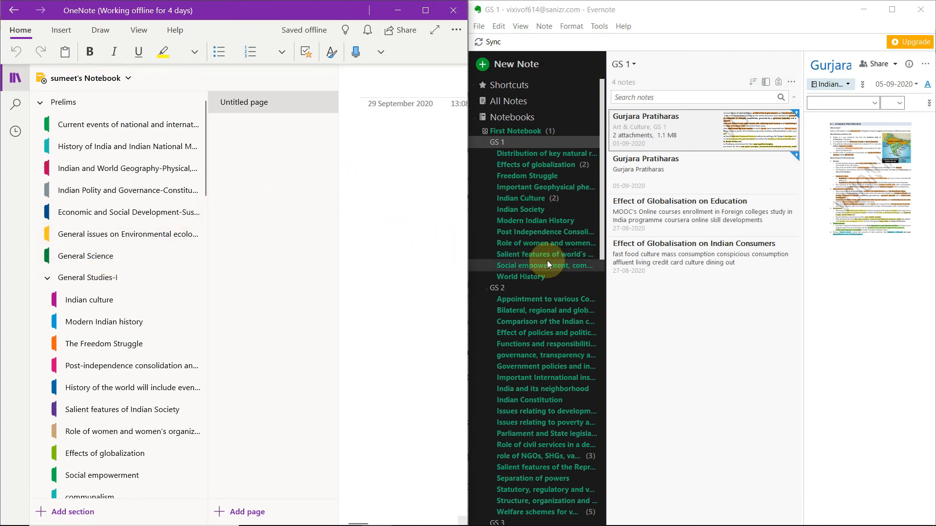
# Examine the Evernote notebook list from the GS 1 stack through to the Prelims stack and back
pyautogui.scroll(-8, 560, 258)
pyautogui.scroll(-11, 561, 248)
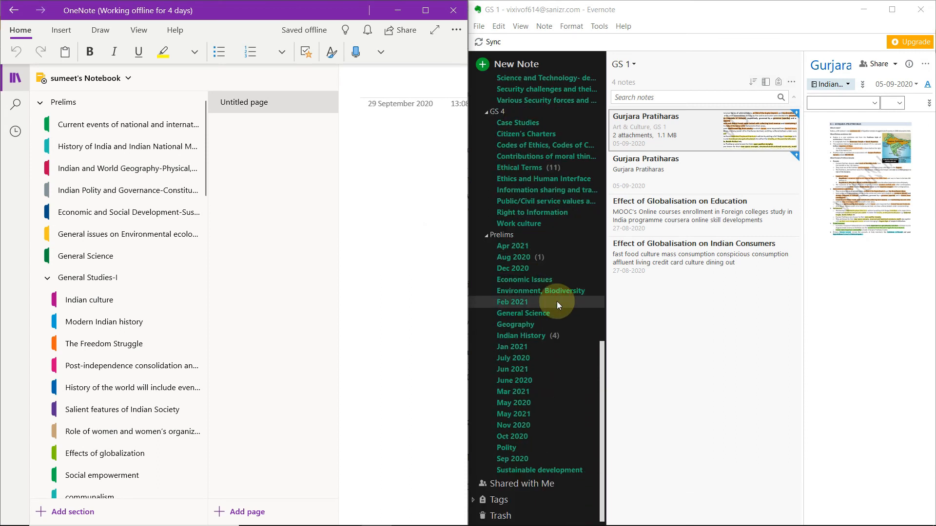
pyautogui.scroll(3, 559, 291)
pyautogui.scroll(15, 559, 290)
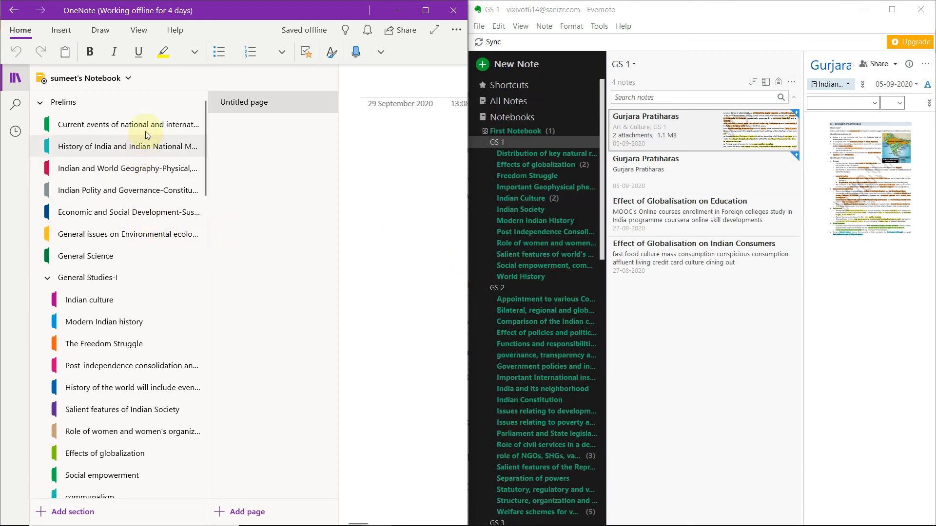
# Review the OneNote sections from Prelims through General Studies-IV for comparison with the Evernote notebook stacks
pyautogui.click(130, 79)
pyautogui.click(126, 98)
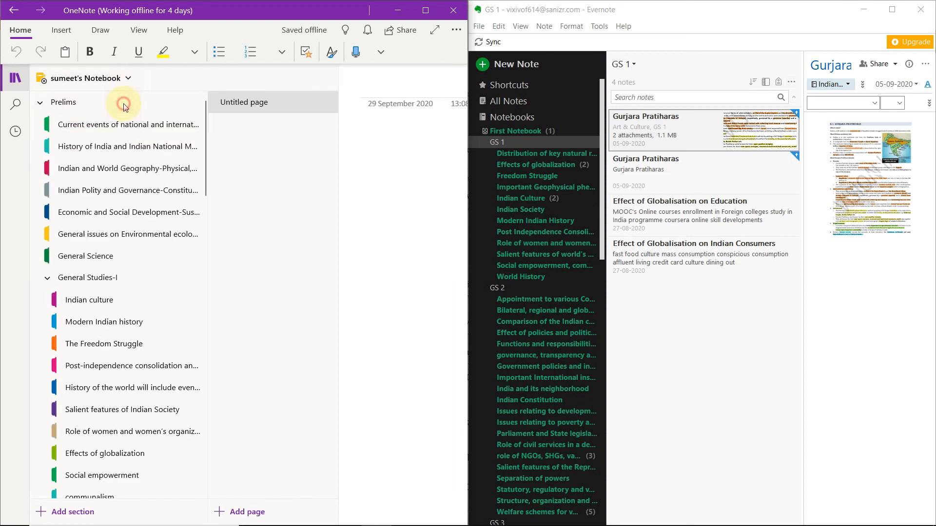
pyautogui.scroll(-7, 121, 196)
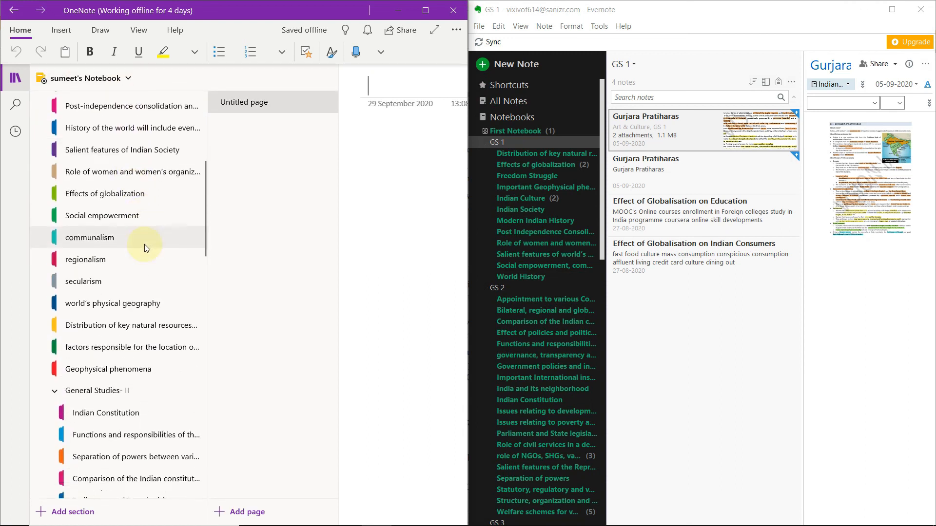
pyautogui.scroll(-7, 146, 249)
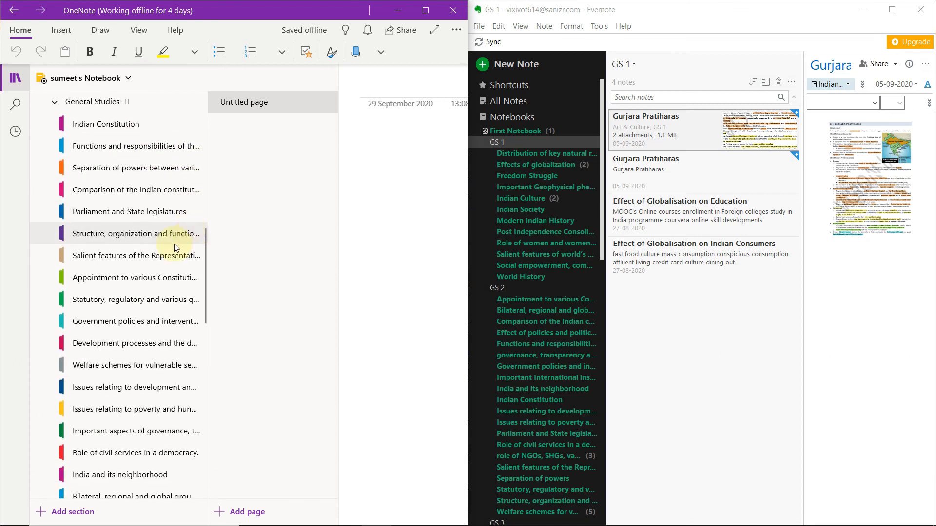
pyautogui.scroll(-7, 176, 248)
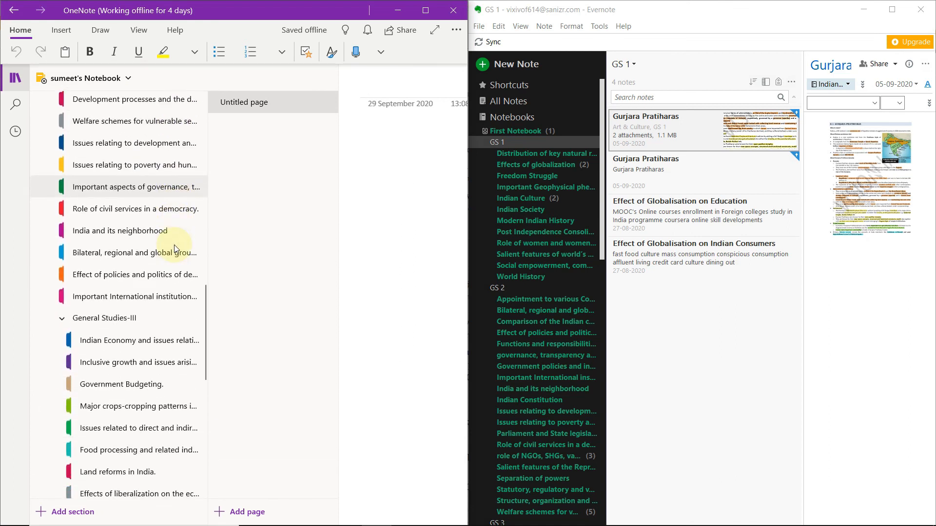
pyautogui.scroll(-14, 176, 248)
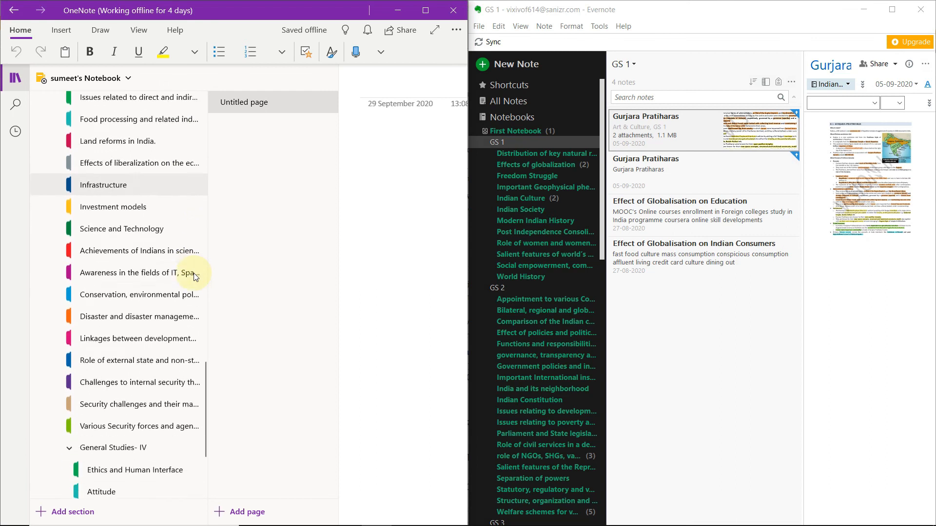
pyautogui.scroll(-1, 194, 276)
pyautogui.scroll(20, 195, 277)
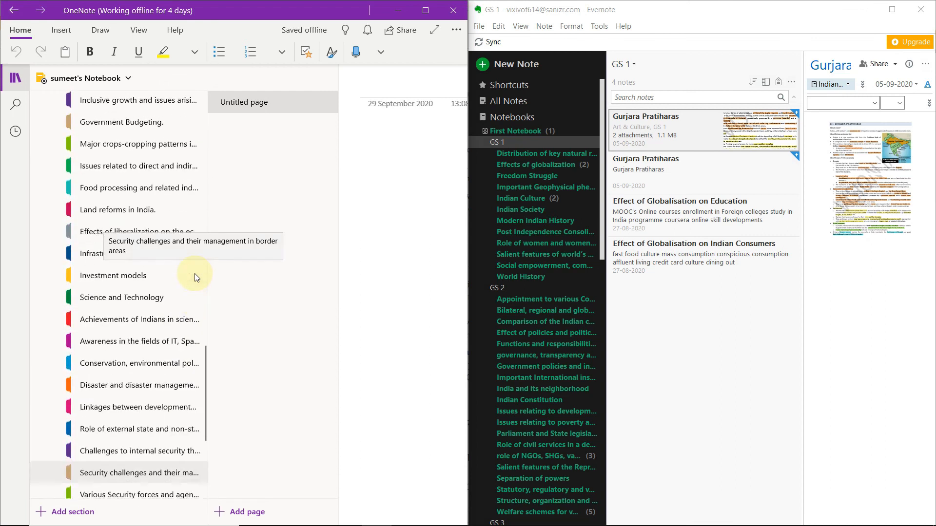
pyautogui.scroll(20, 195, 274)
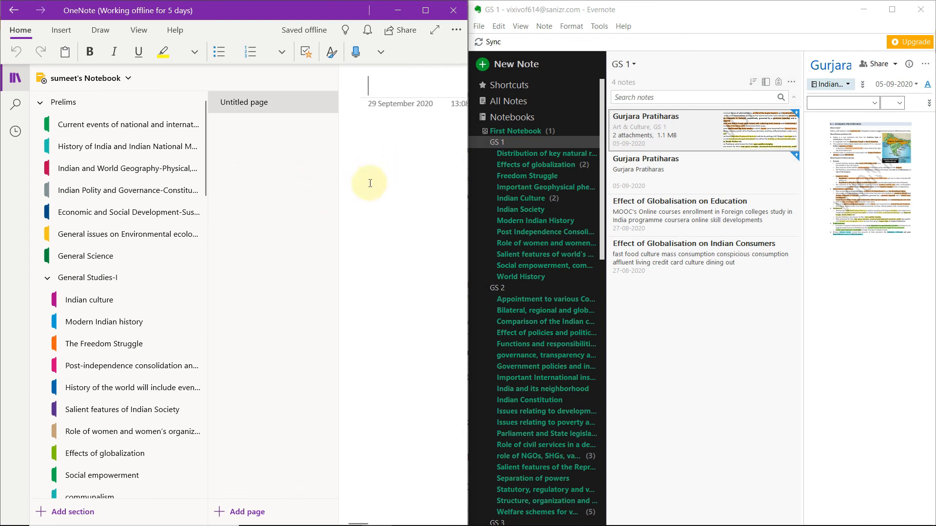
# Look over the GS notebook stacks in Evernote once more and maximise the OneNote window
pyautogui.scroll(-18, 559, 286)
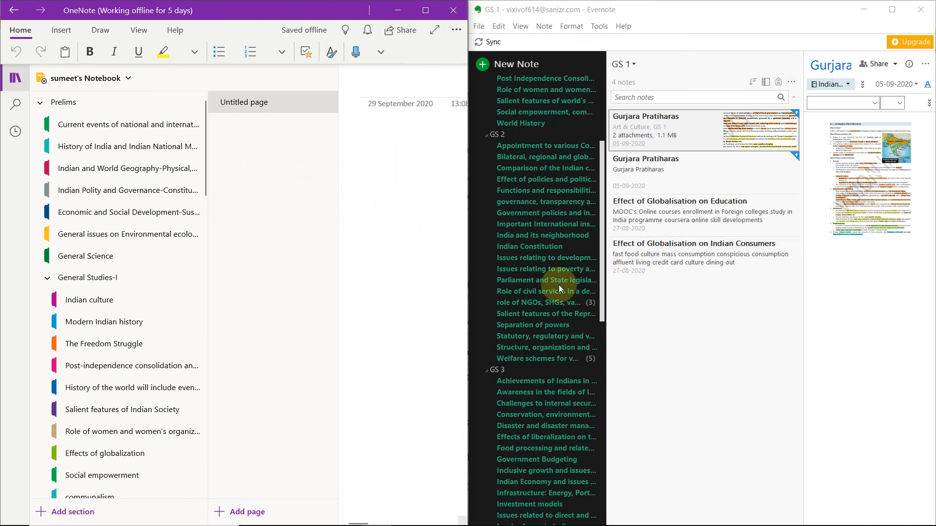
pyautogui.scroll(20, 559, 284)
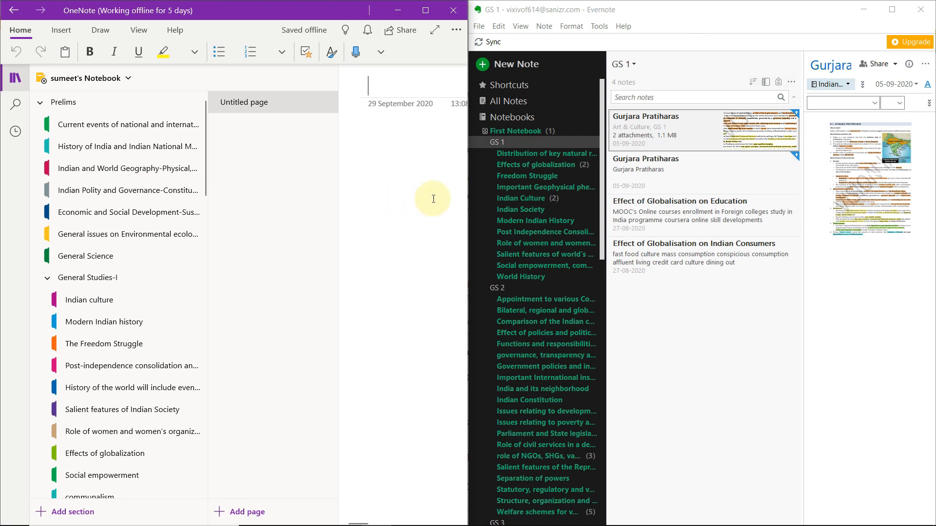
pyautogui.click(426, 10)
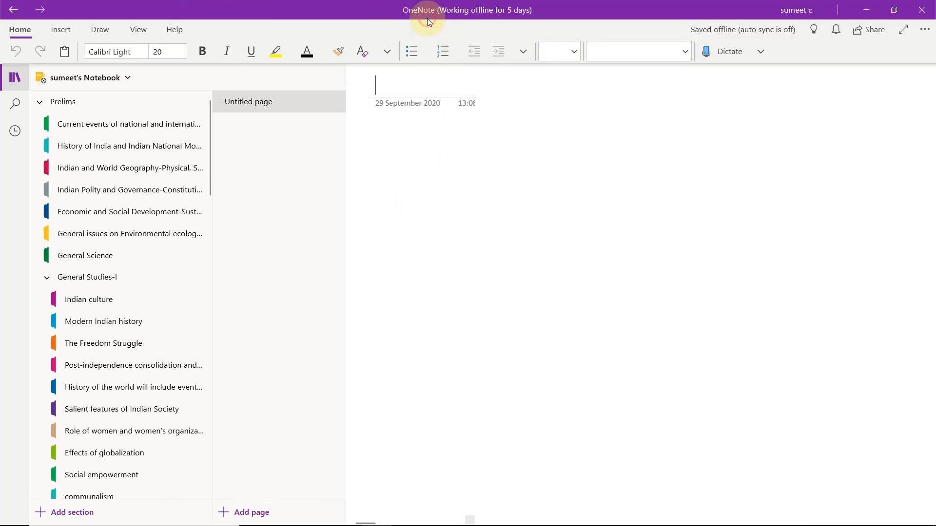